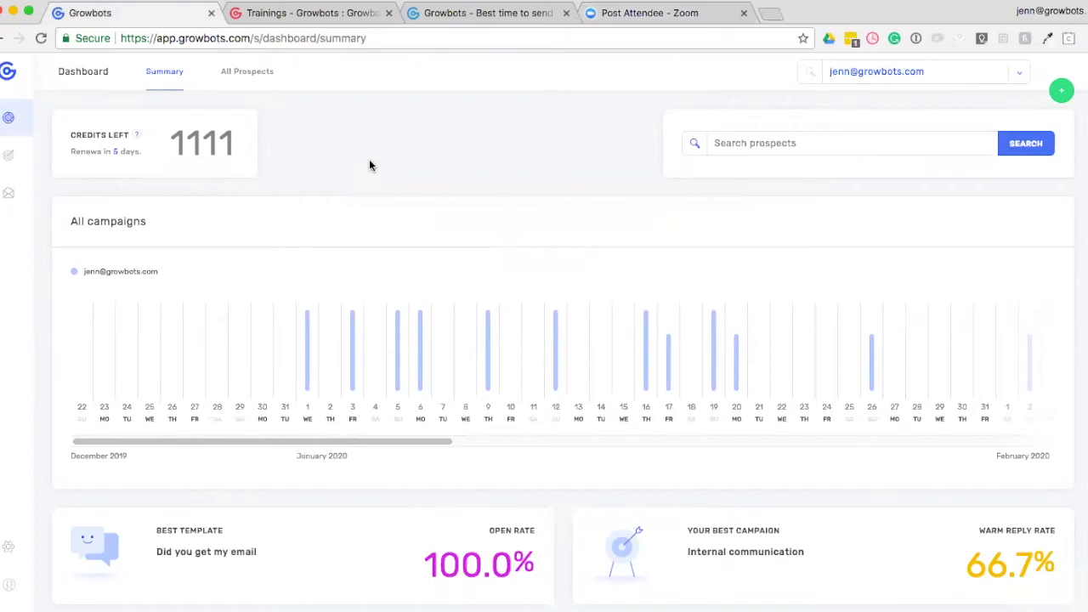
Review the previous trainings on the Growbots trainings page and the campaign summary on the dashboard.
{"action": "left_click", "coordinate": [324, 15]}
{"action": "scroll", "coordinate": [595, 304], "scroll_direction": "down", "scroll_amount": 8}
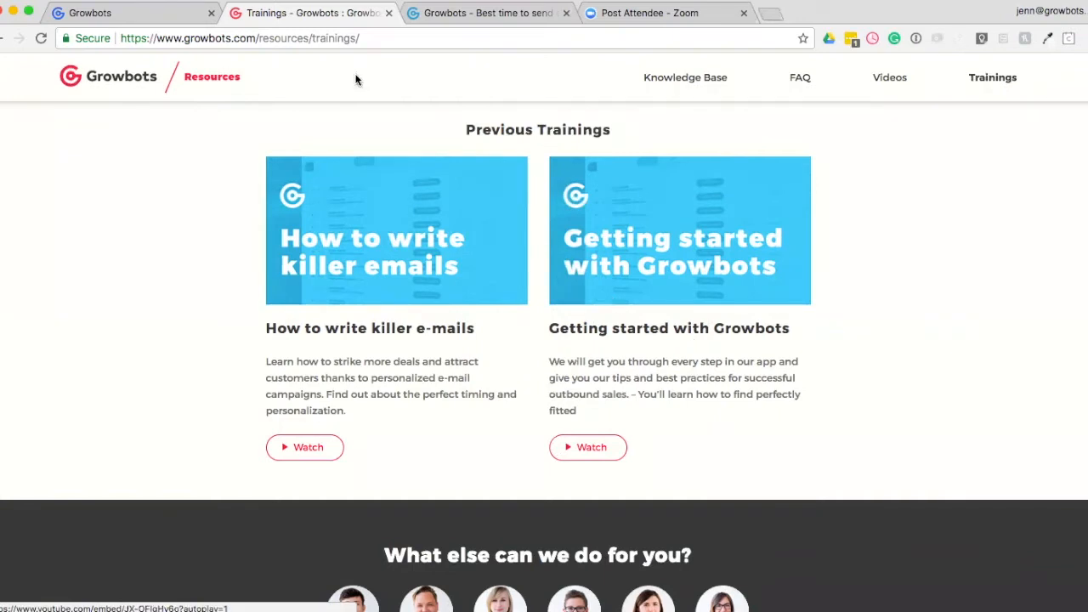
{"action": "left_click", "coordinate": [128, 13]}
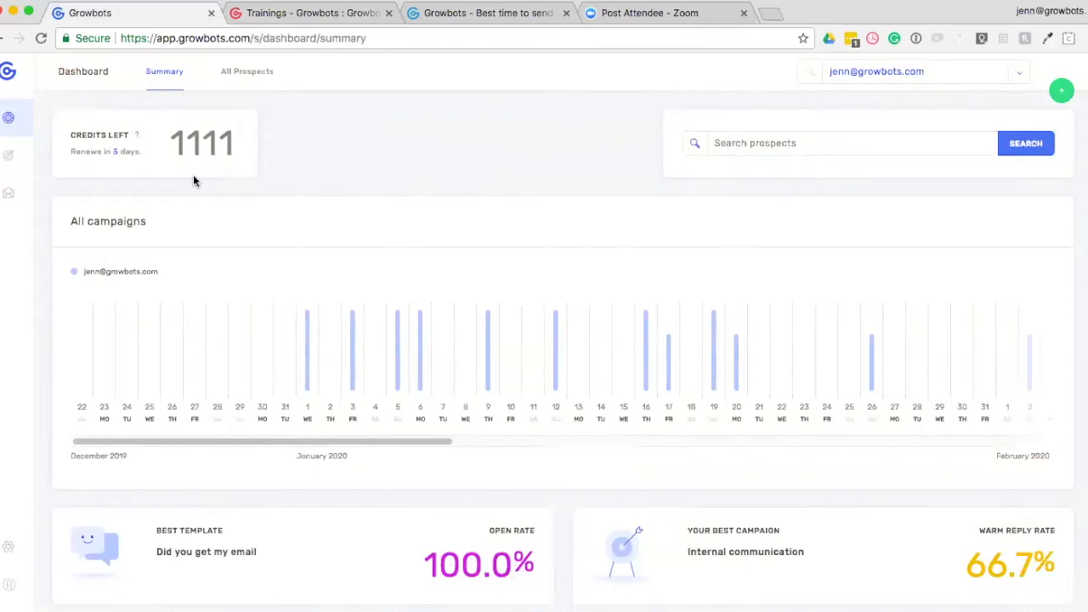
{"action": "scroll", "coordinate": [371, 246], "scroll_direction": "down", "scroll_amount": 2}
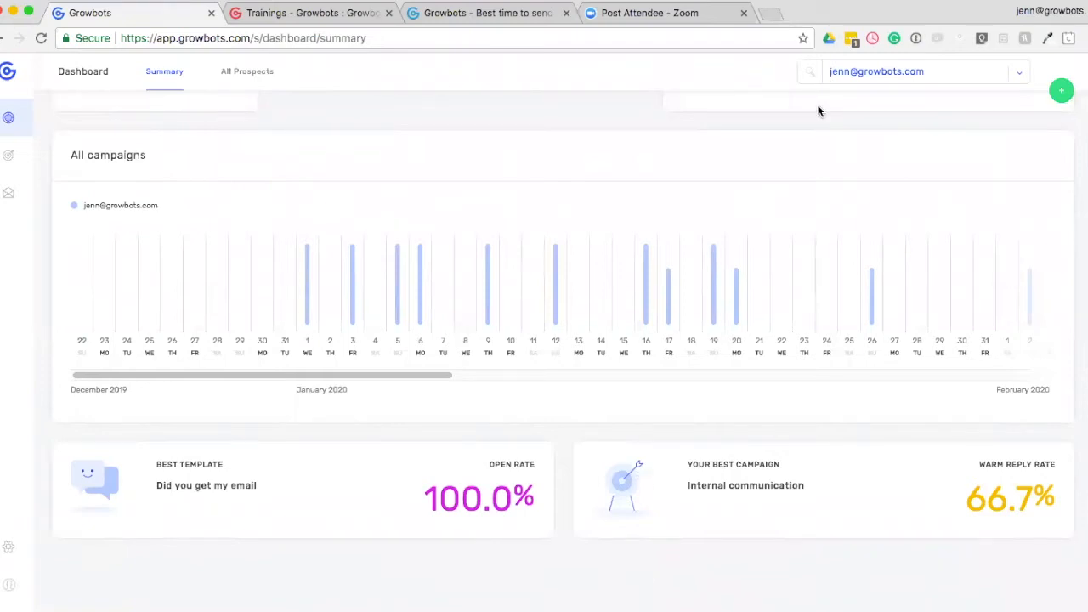
{"action": "scroll", "coordinate": [673, 170], "scroll_direction": "up", "scroll_amount": 2}
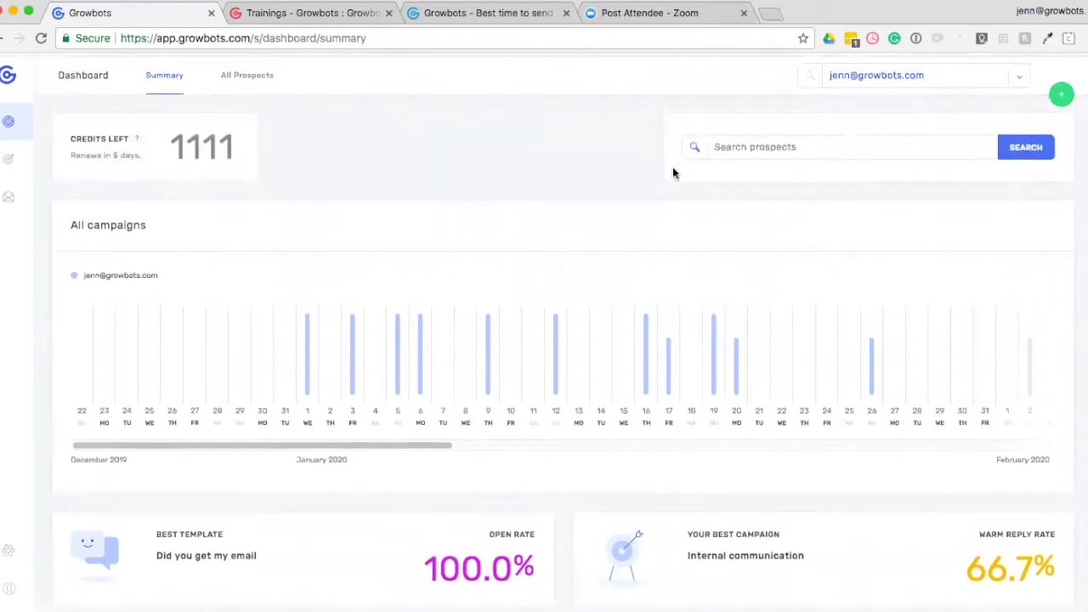
Open the list of all prospects and expand its additional filters.
{"action": "left_click", "coordinate": [256, 76]}
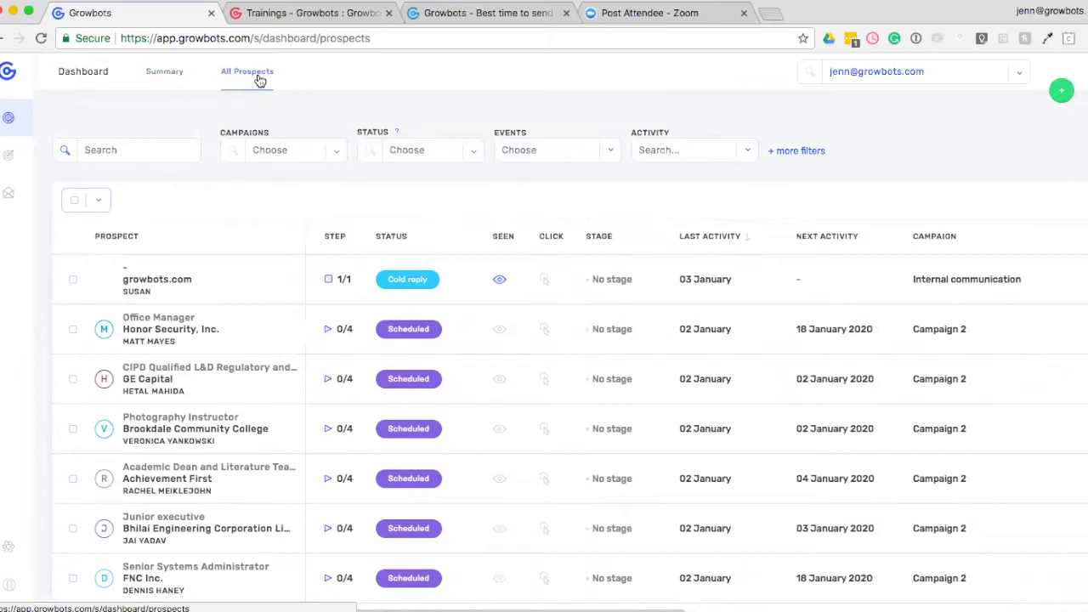
{"action": "left_click", "coordinate": [786, 152]}
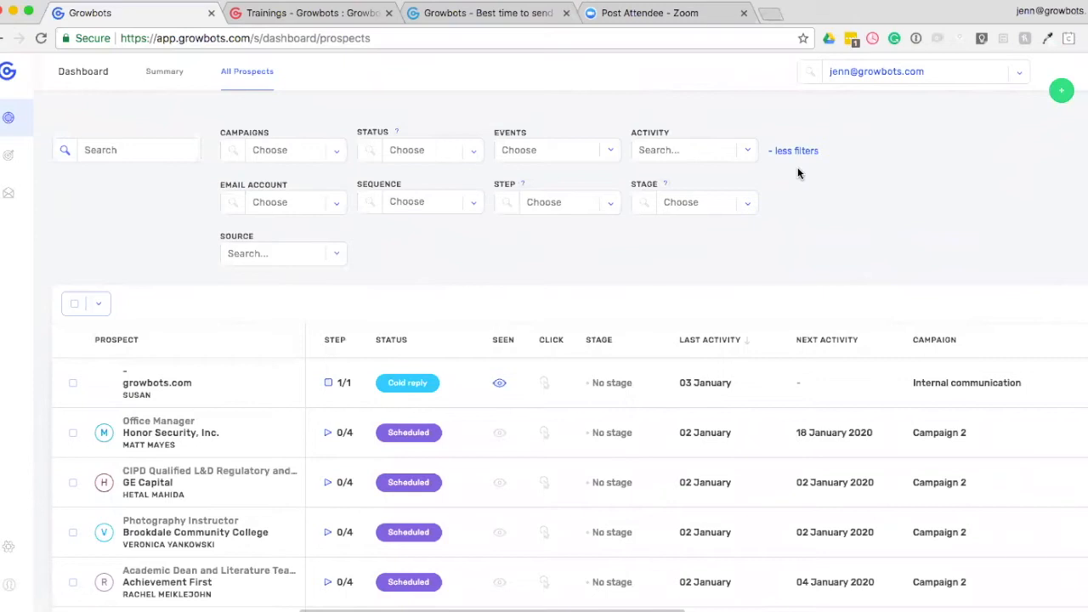
{"action": "mouse_move", "coordinate": [1011, 495]}
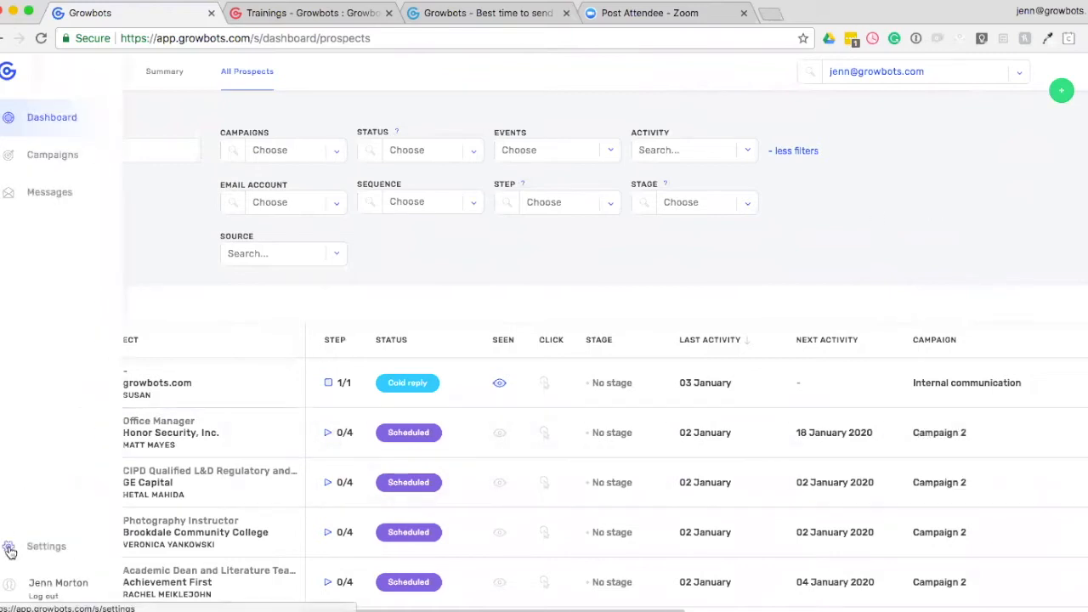
Examine the personal info and inbox settings of the account, and the organization's users and tracking settings.
{"action": "left_click", "coordinate": [34, 551]}
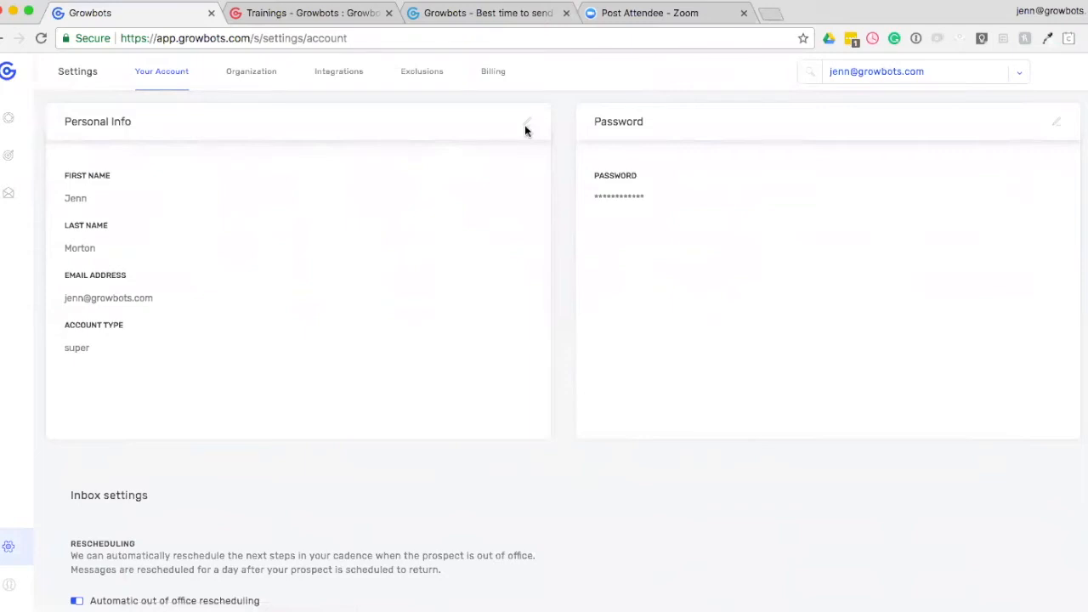
{"action": "scroll", "coordinate": [510, 204], "scroll_direction": "down", "scroll_amount": 5}
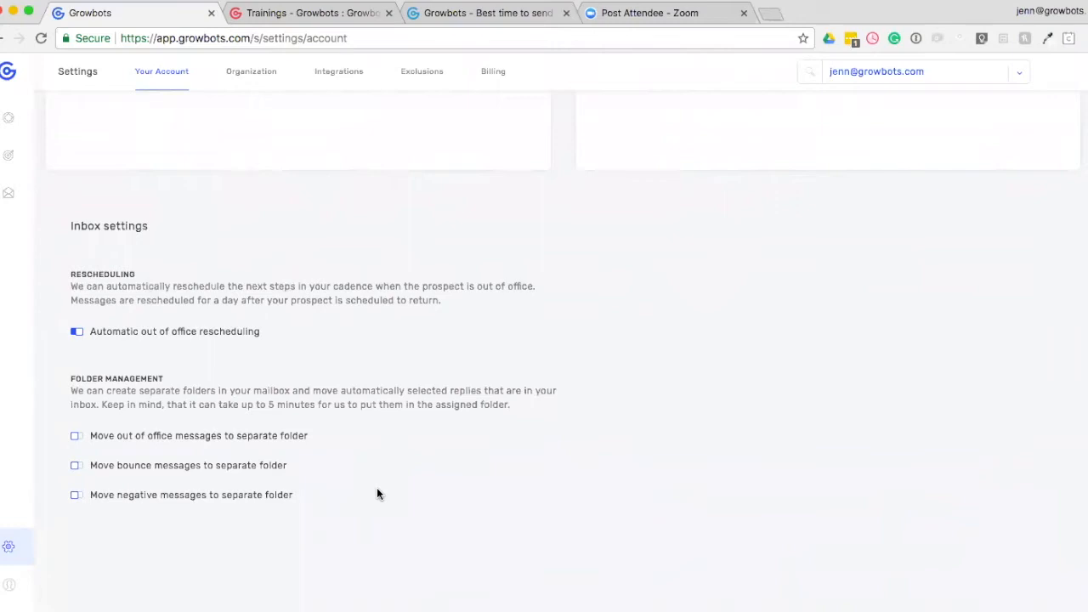
{"action": "scroll", "coordinate": [378, 494], "scroll_direction": "up", "scroll_amount": 5}
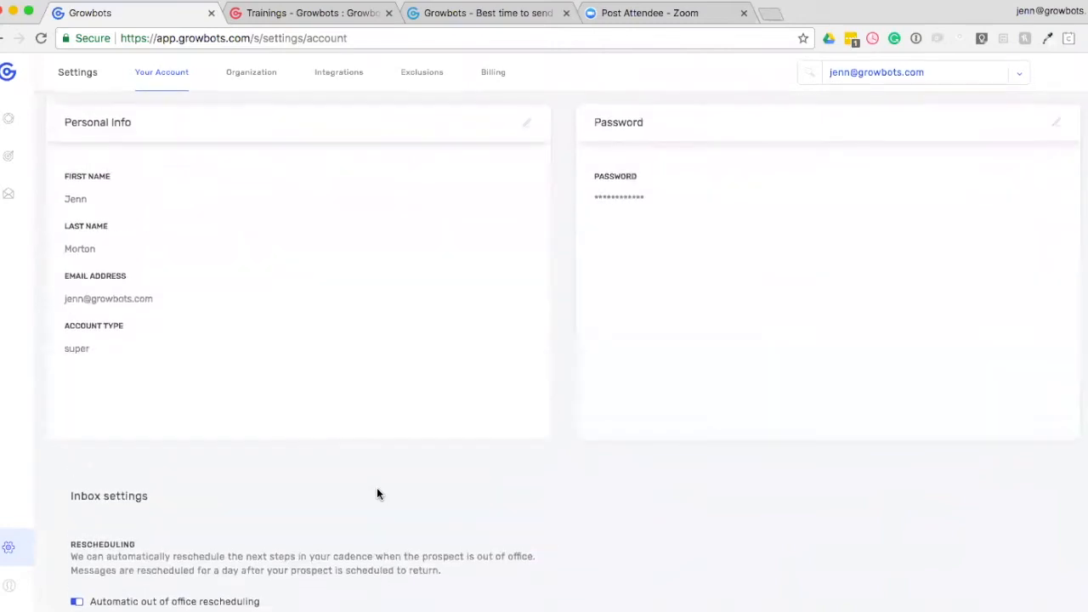
{"action": "left_click", "coordinate": [239, 86]}
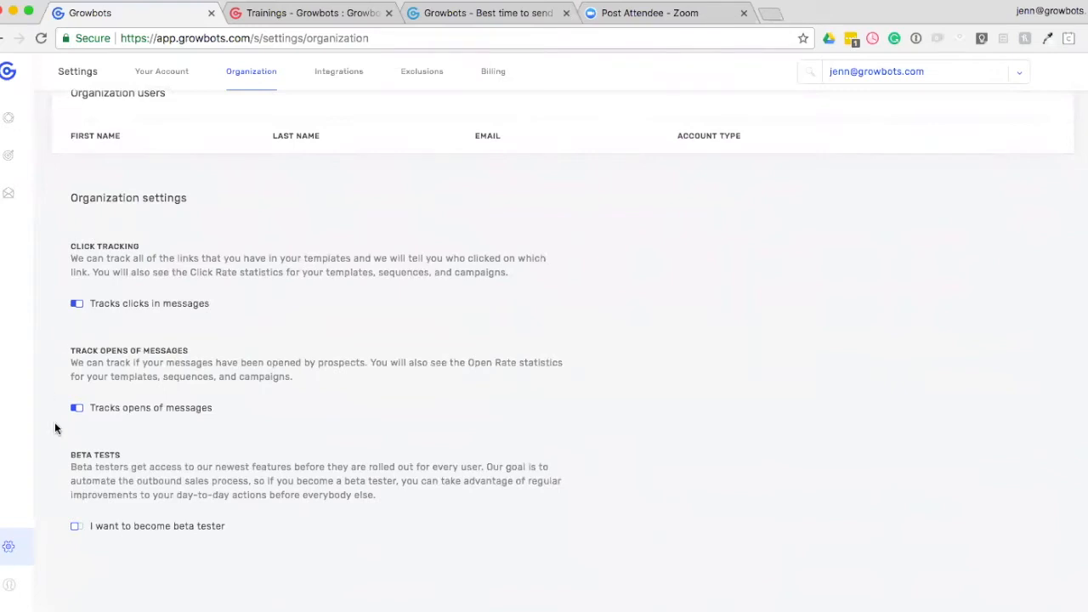
{"action": "scroll", "coordinate": [104, 421], "scroll_direction": "down", "scroll_amount": 1}
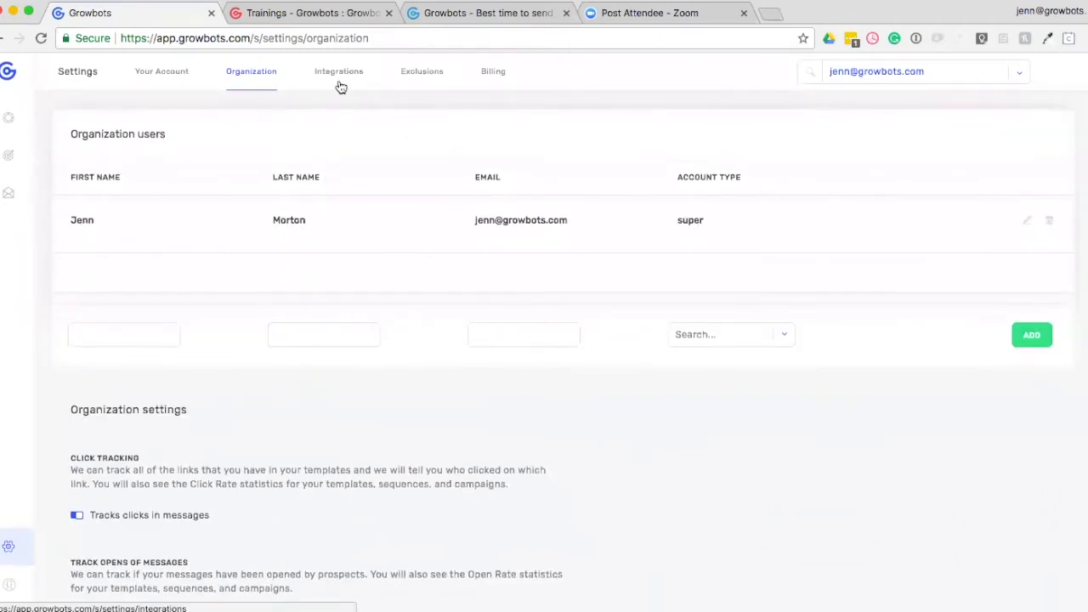
Examine the connected Gmail account's daily message limit and custom fields in the integrations settings, leaving its editor without saving.
{"action": "left_click", "coordinate": [339, 76]}
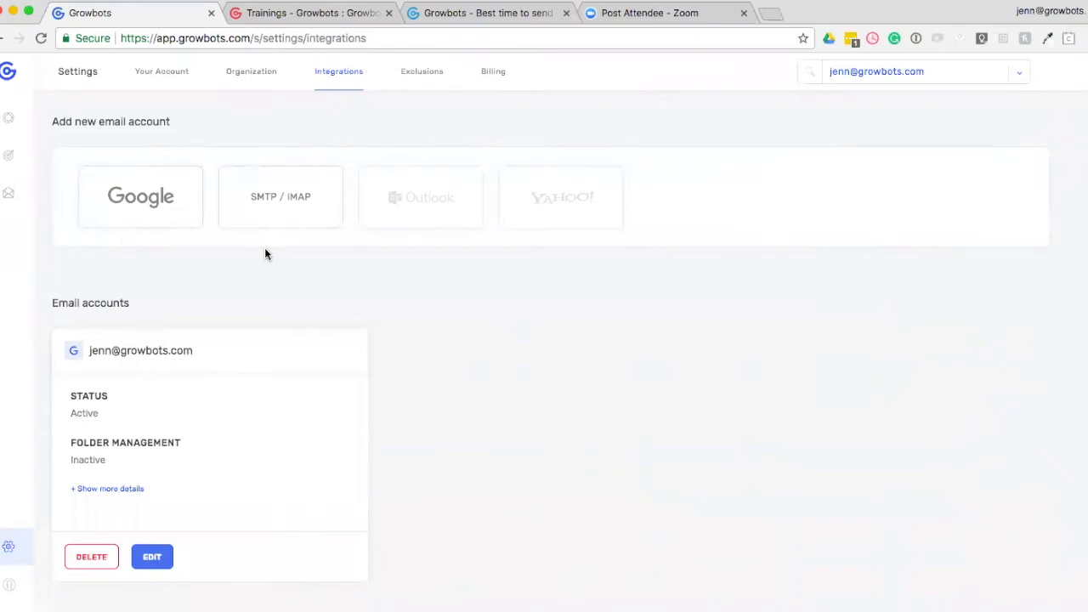
{"action": "scroll", "coordinate": [233, 400], "scroll_direction": "down", "scroll_amount": 2}
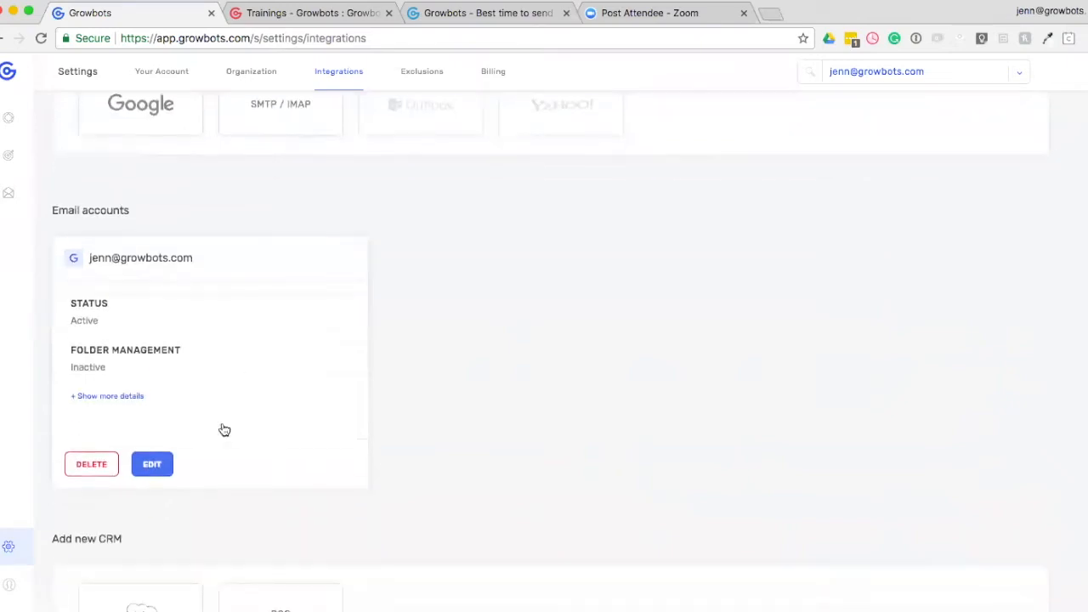
{"action": "left_click", "coordinate": [153, 468]}
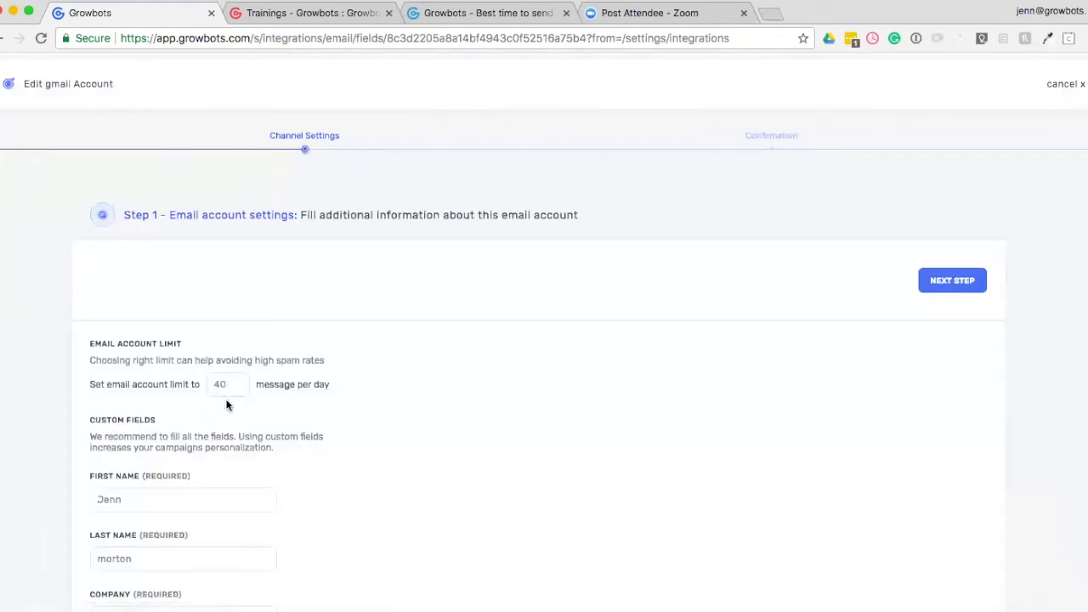
{"action": "scroll", "coordinate": [294, 426], "scroll_direction": "down", "scroll_amount": 2}
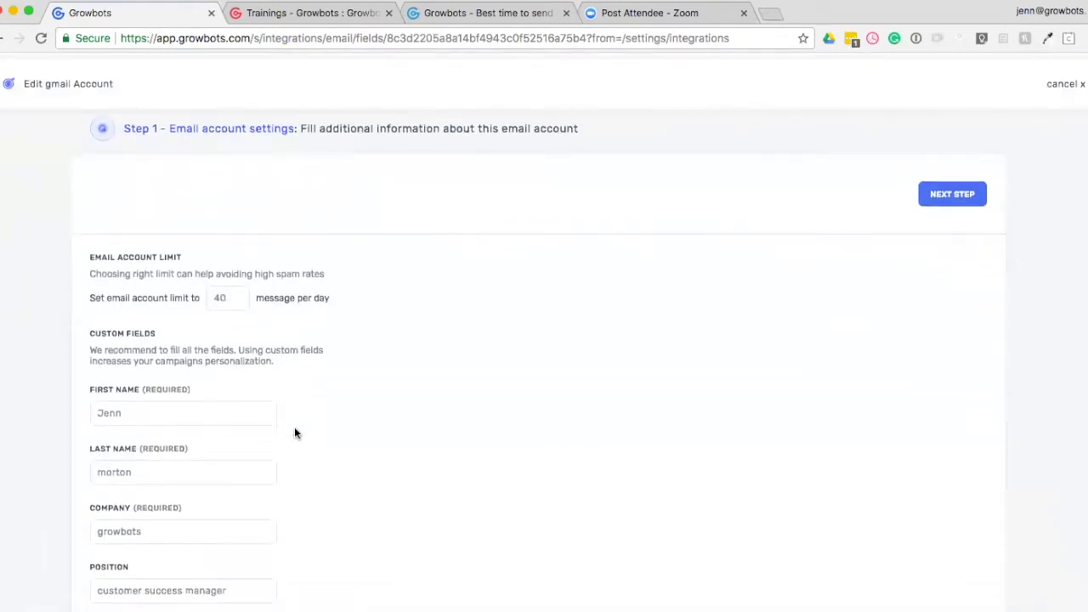
{"action": "scroll", "coordinate": [295, 434], "scroll_direction": "down", "scroll_amount": 2}
{"action": "scroll", "coordinate": [175, 413], "scroll_direction": "down", "scroll_amount": 2}
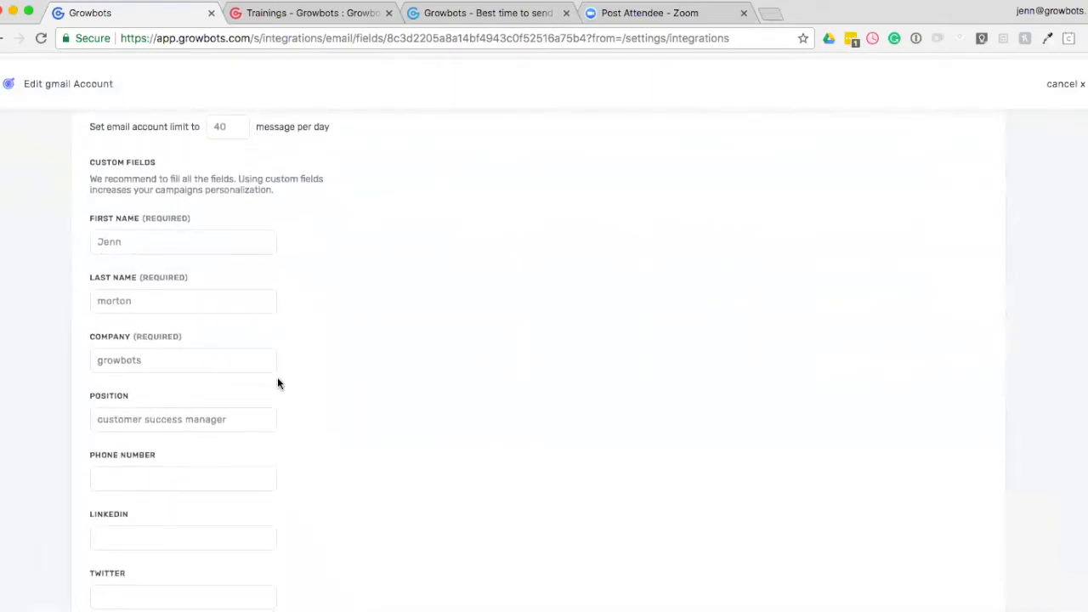
{"action": "scroll", "coordinate": [278, 379], "scroll_direction": "down", "scroll_amount": 3}
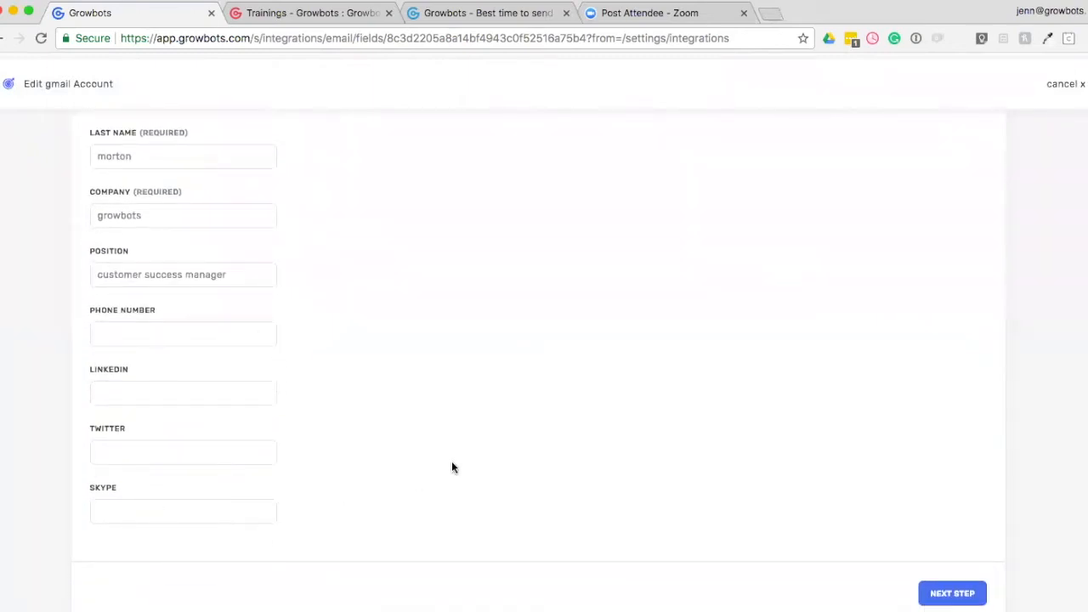
{"action": "scroll", "coordinate": [451, 461], "scroll_direction": "down", "scroll_amount": 1}
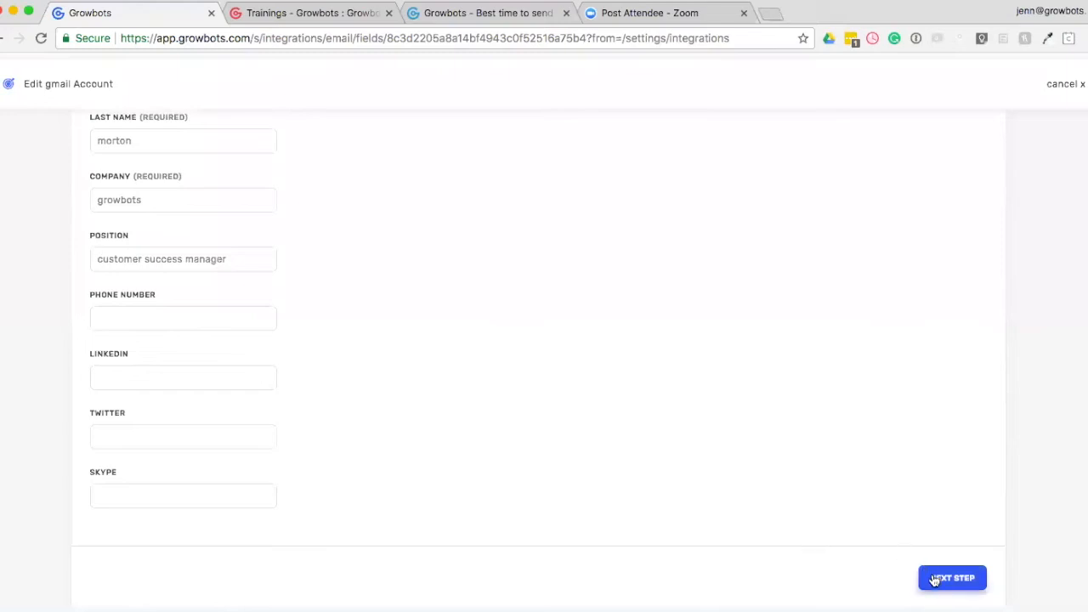
{"action": "scroll", "coordinate": [927, 544], "scroll_direction": "up", "scroll_amount": 5}
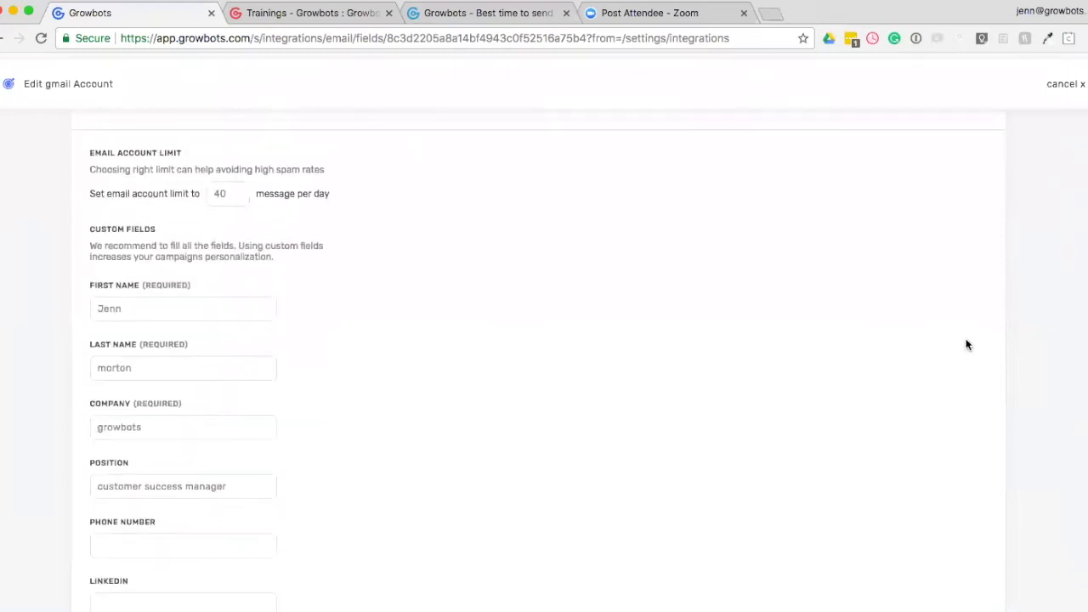
{"action": "left_click", "coordinate": [1070, 85]}
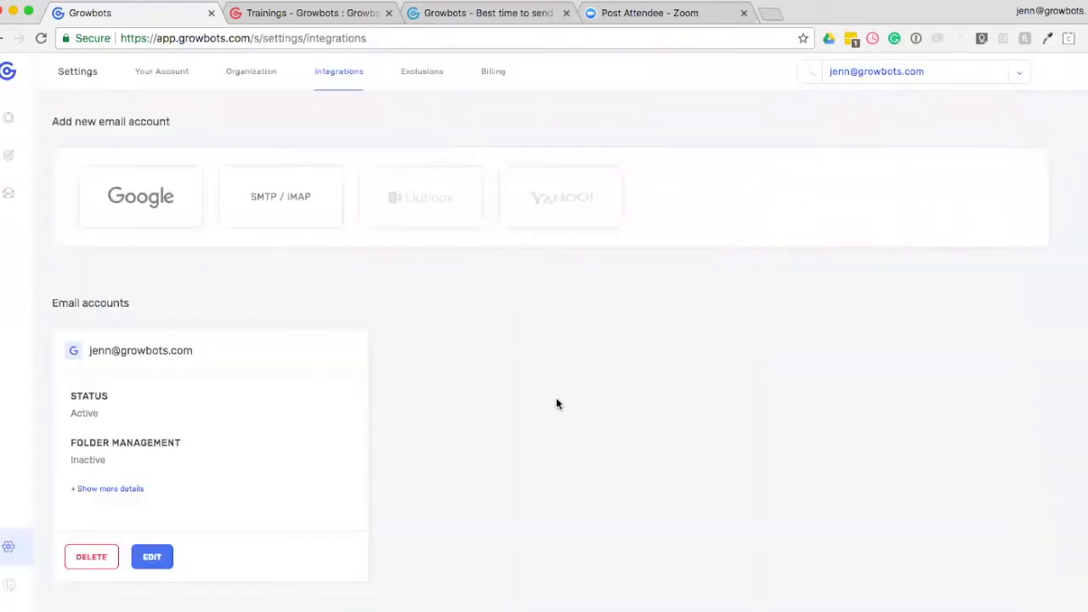
Look over the CRM integration options and the exclusions list of uploaded companies in the settings.
{"action": "scroll", "coordinate": [557, 400], "scroll_direction": "down", "scroll_amount": 4}
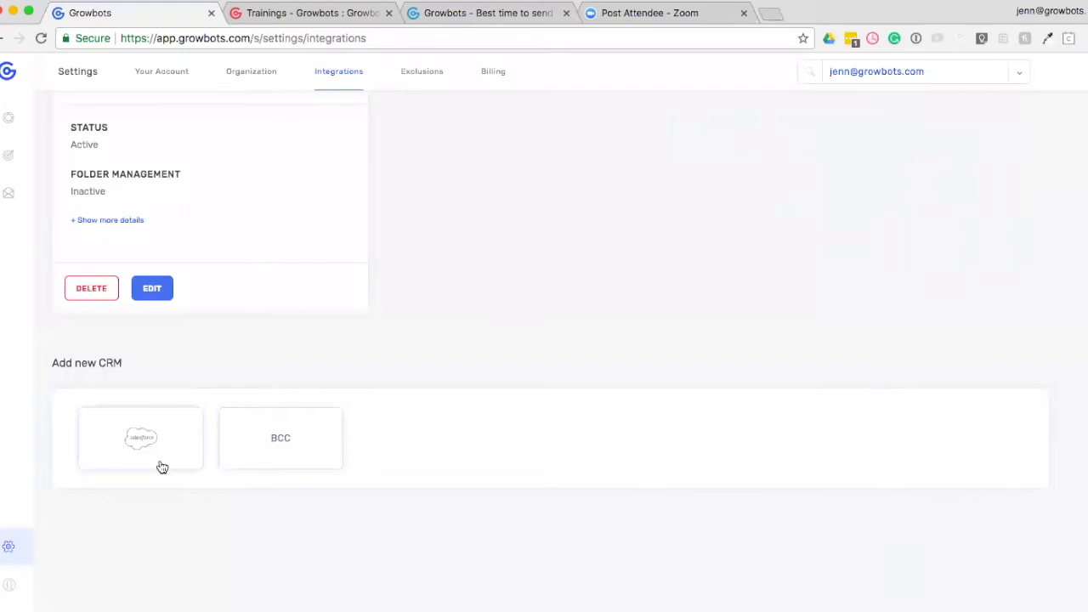
{"action": "left_click", "coordinate": [423, 76]}
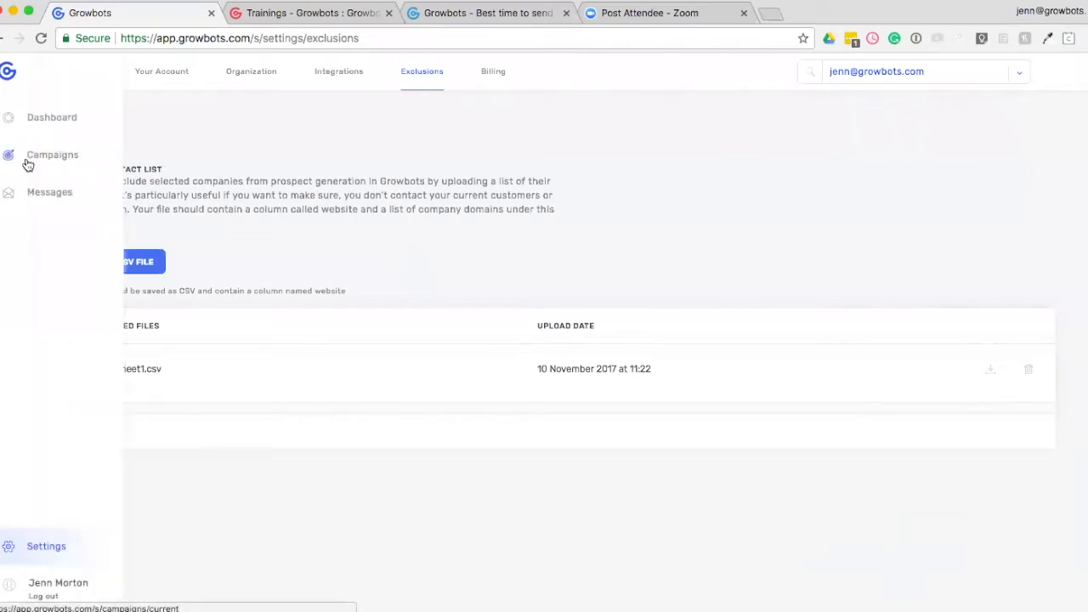
Create a new campaign named Growbots training with the Start Generating Leads strategy.
{"action": "left_click", "coordinate": [39, 162]}
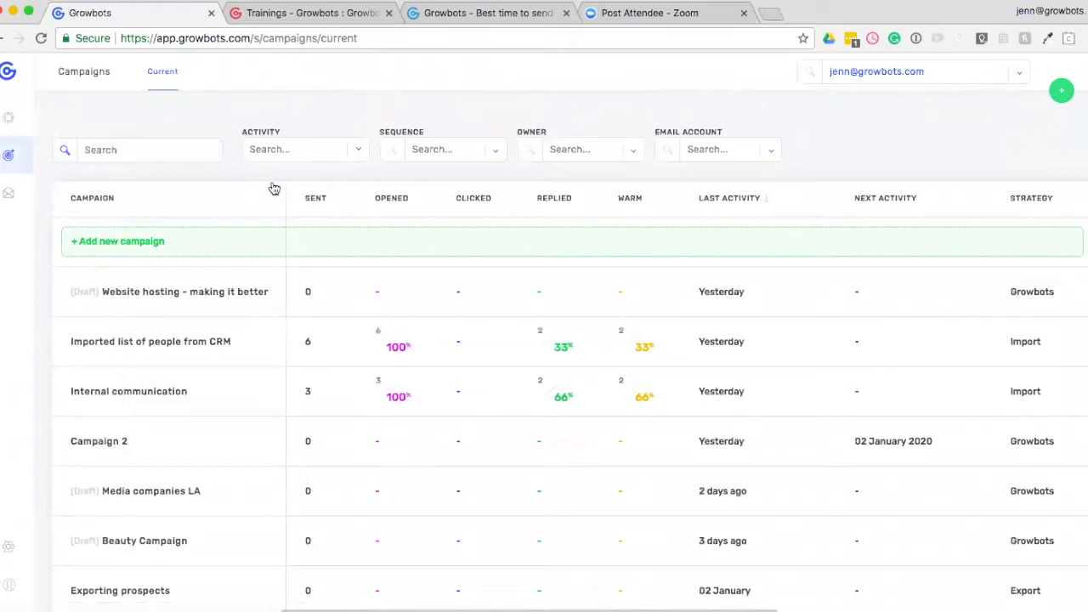
{"action": "left_click", "coordinate": [173, 246]}
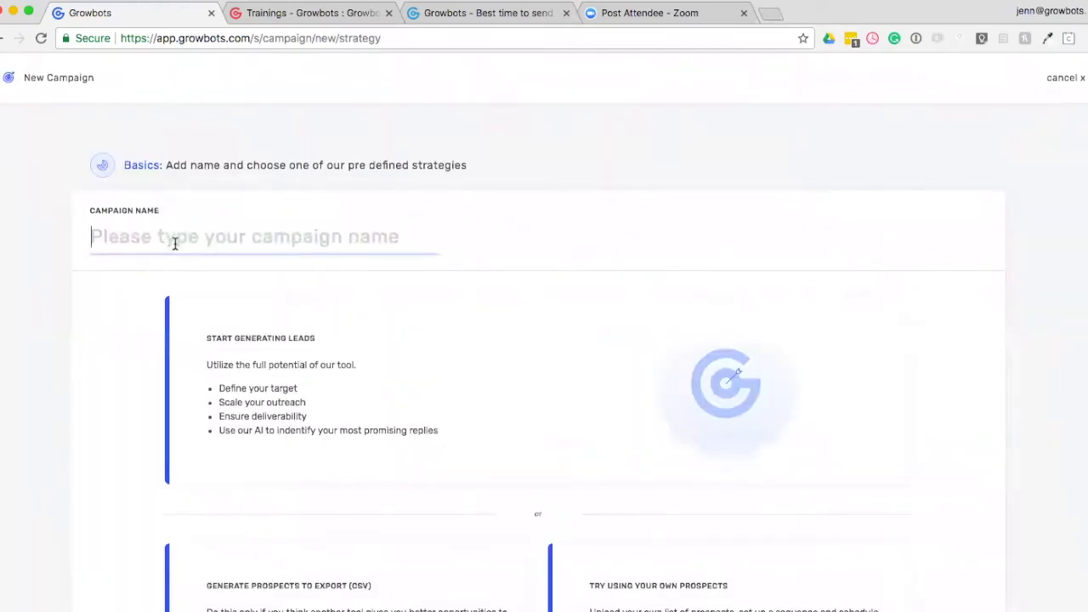
{"action": "scroll", "coordinate": [99, 335], "scroll_direction": "down", "scroll_amount": 3}
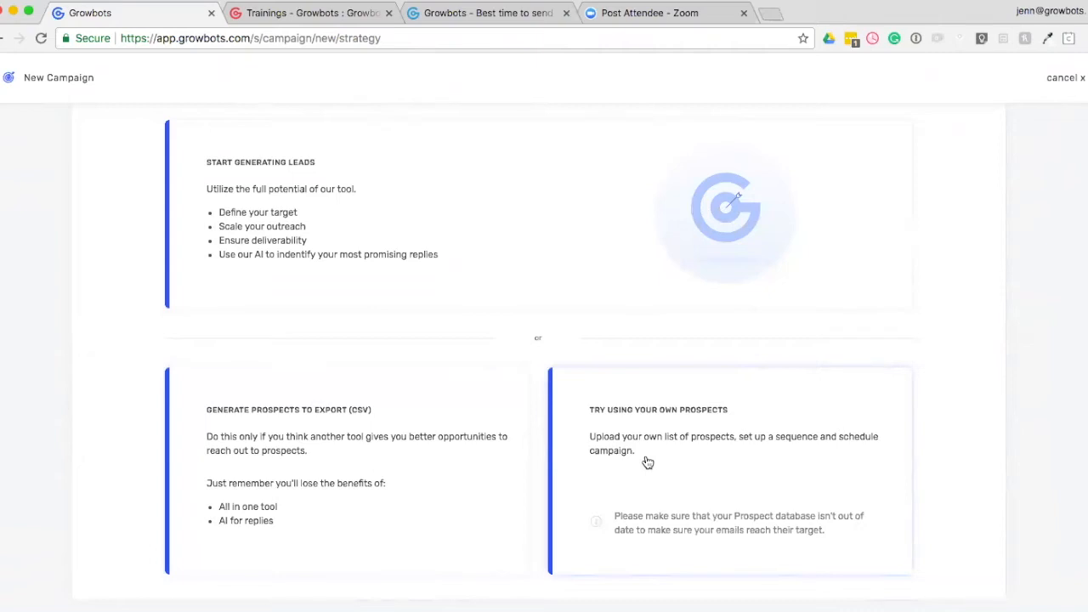
{"action": "scroll", "coordinate": [648, 462], "scroll_direction": "up", "scroll_amount": 3}
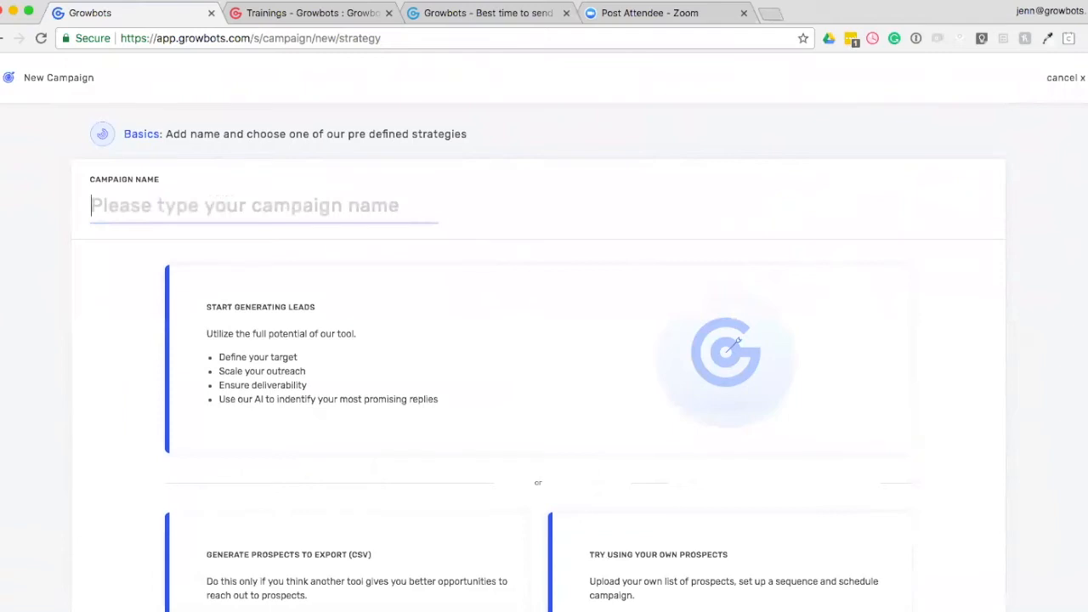
{"action": "type", "text": "Growbots training"}
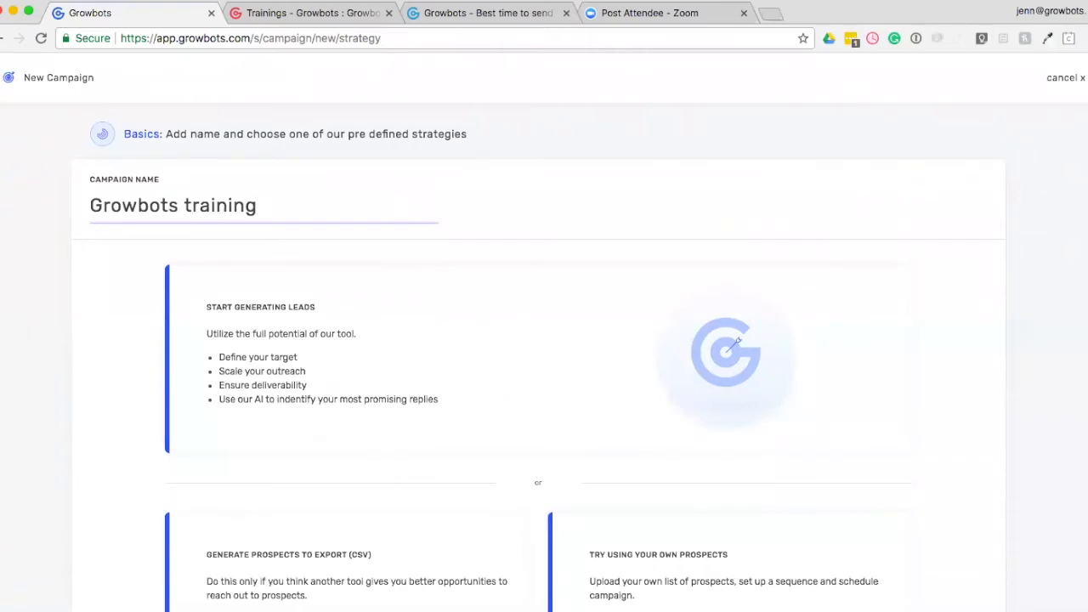
{"action": "left_click", "coordinate": [514, 367]}
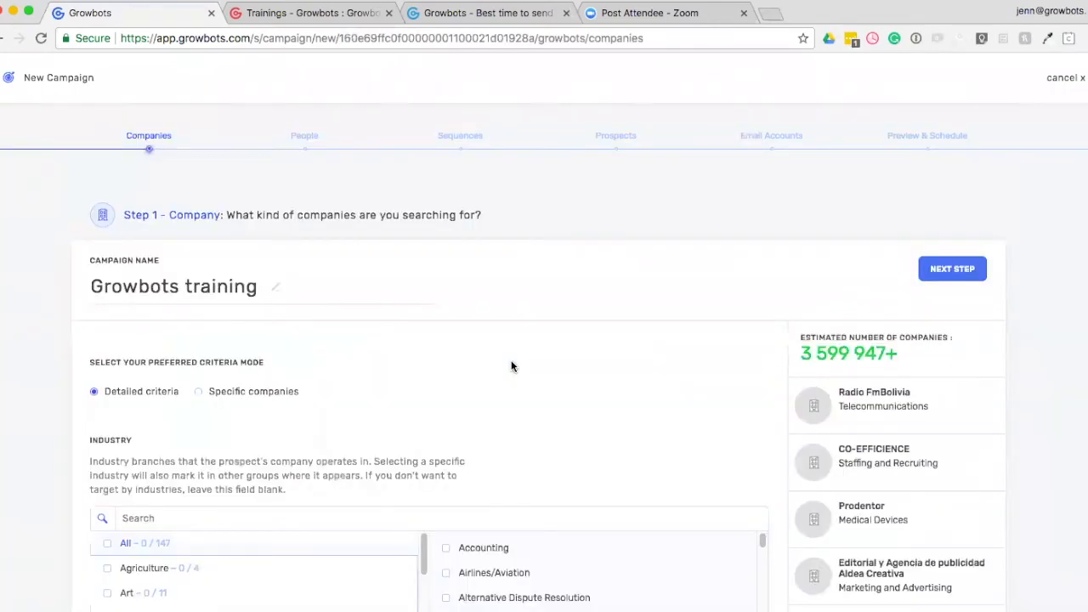
Look over the company search criteria and set the criteria mode to Specific companies.
{"action": "scroll", "coordinate": [512, 366], "scroll_direction": "down", "scroll_amount": 1}
{"action": "scroll", "coordinate": [512, 367], "scroll_direction": "up", "scroll_amount": 1}
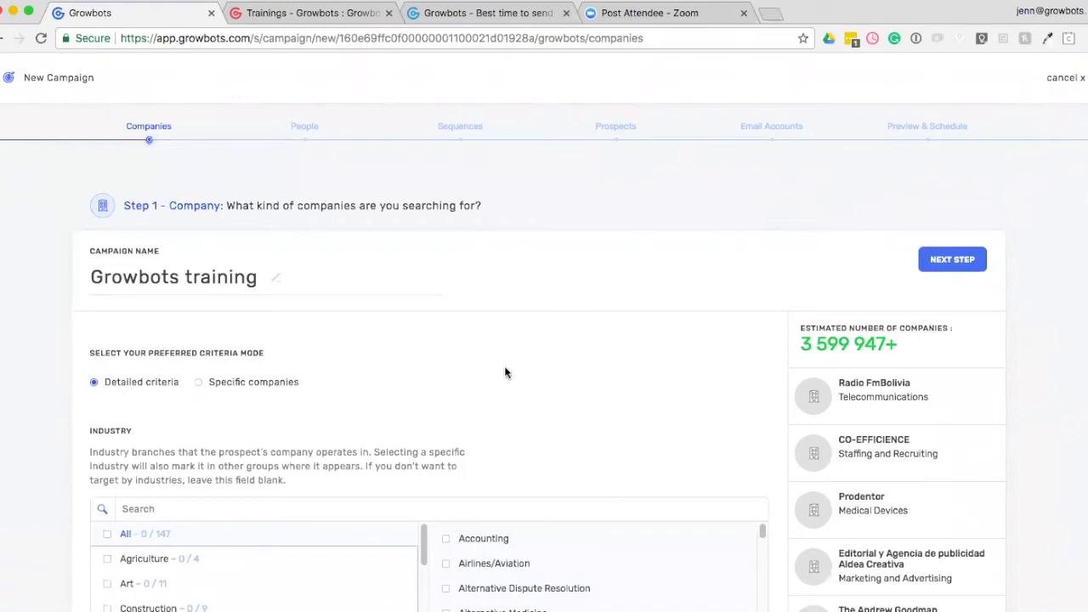
{"action": "scroll", "coordinate": [506, 371], "scroll_direction": "down", "scroll_amount": 1}
{"action": "scroll", "coordinate": [505, 372], "scroll_direction": "down", "scroll_amount": 1}
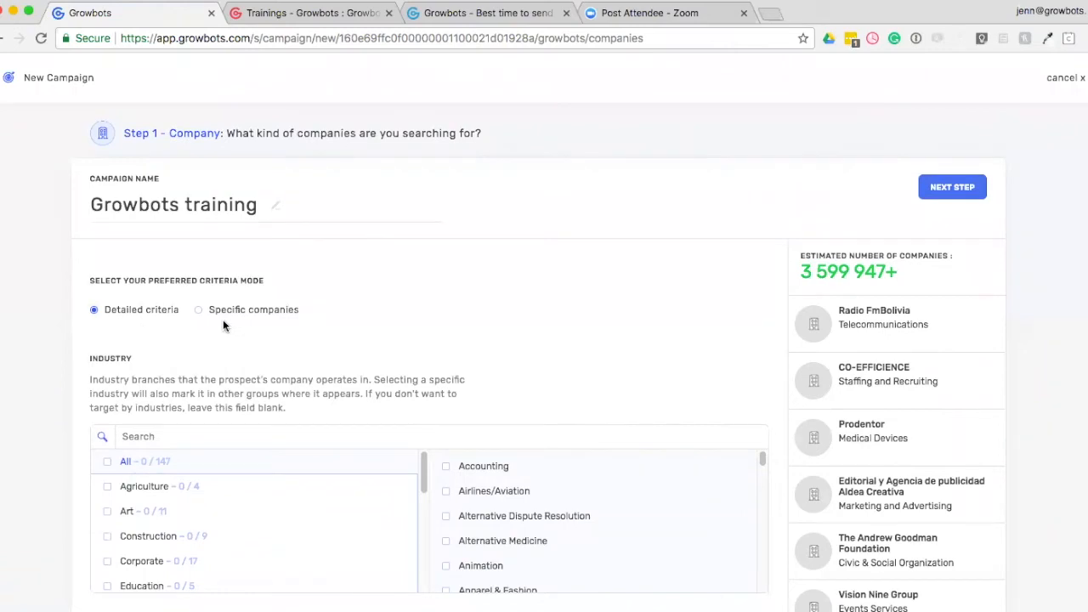
{"action": "left_click", "coordinate": [198, 311]}
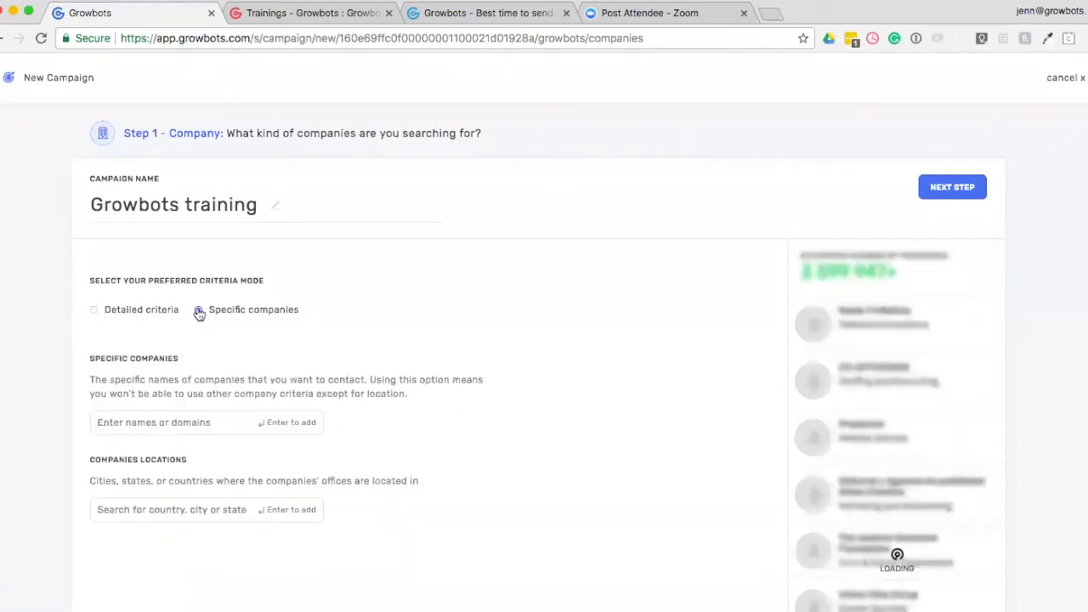
Add progressive as a company name to the campaign's specific companies.
{"action": "scroll", "coordinate": [196, 327], "scroll_direction": "down", "scroll_amount": 1}
{"action": "left_click", "coordinate": [162, 380]}
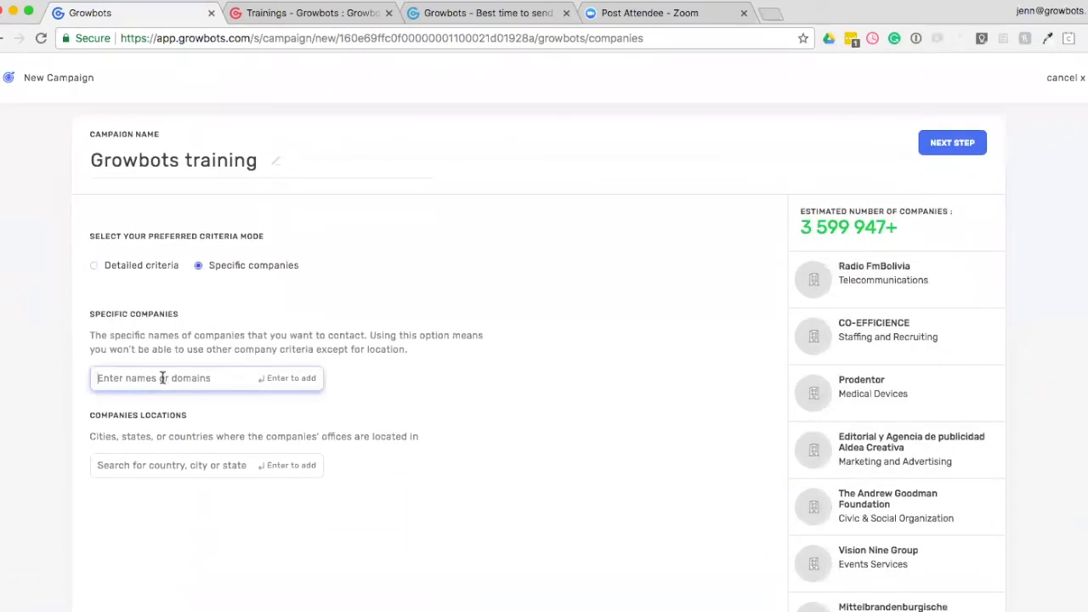
{"action": "type", "text": "progressive"}
{"action": "key", "text": "Return"}
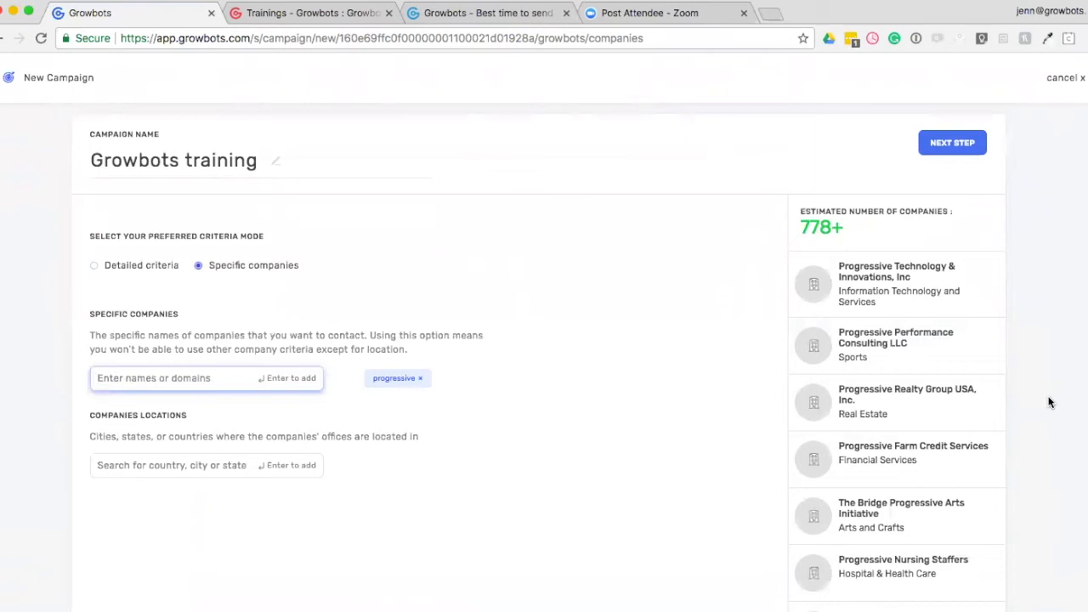
Replace progressive with the domain progressive.com in the specific companies list.
{"action": "left_click", "coordinate": [420, 384]}
{"action": "type", "text": "progressive.c"}
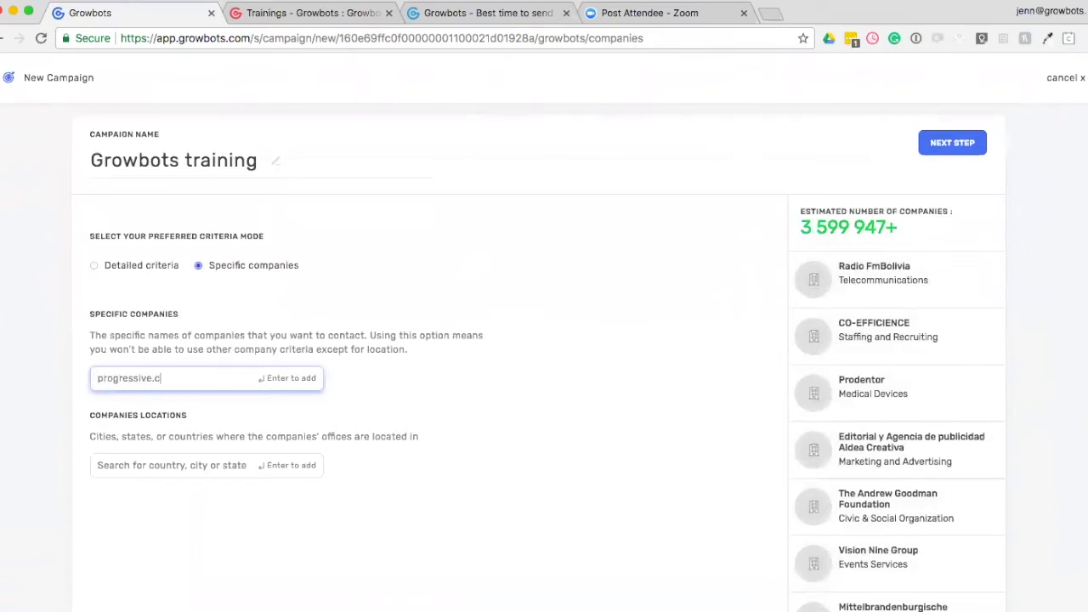
{"action": "type", "text": "om"}
{"action": "key", "text": "Return"}
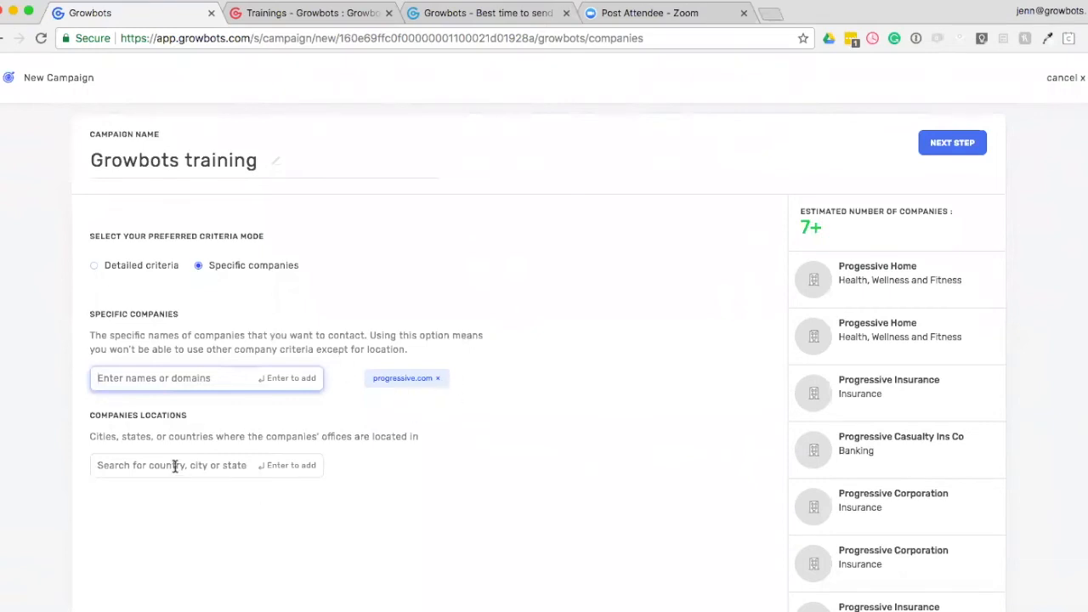
Add Ohio, United States as a company location.
{"action": "scroll", "coordinate": [366, 429], "scroll_direction": "down", "scroll_amount": 1}
{"action": "left_click", "coordinate": [176, 428]}
{"action": "type", "text": "ohio"}
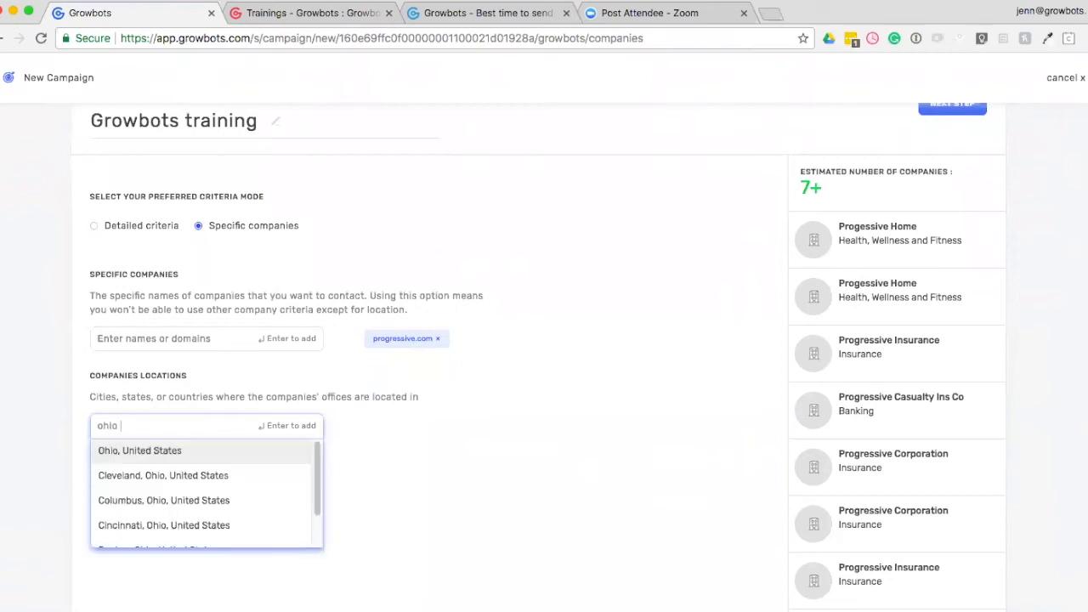
{"action": "left_click", "coordinate": [169, 454]}
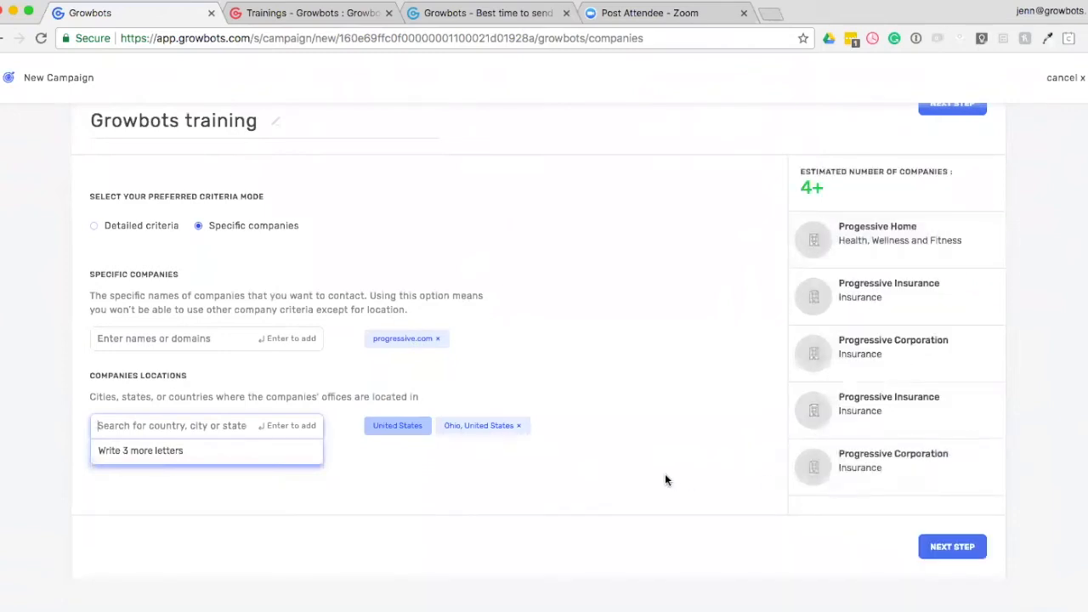
Remove the Ohio location and the progressive.com entry, and set the criteria mode to Detailed criteria.
{"action": "left_click", "coordinate": [519, 426]}
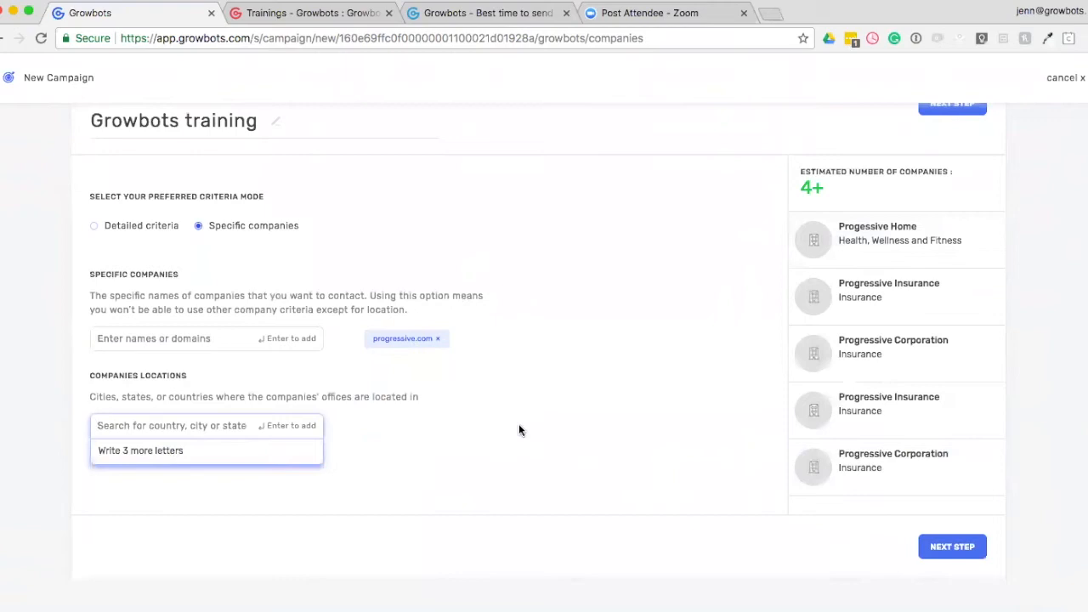
{"action": "left_click", "coordinate": [438, 338]}
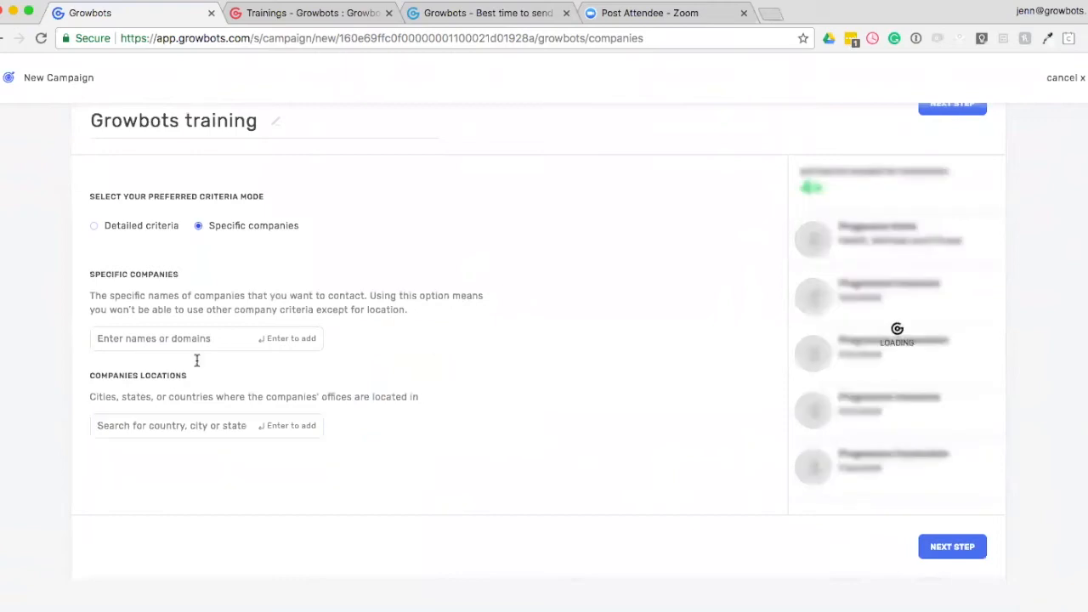
{"action": "left_click", "coordinate": [117, 232]}
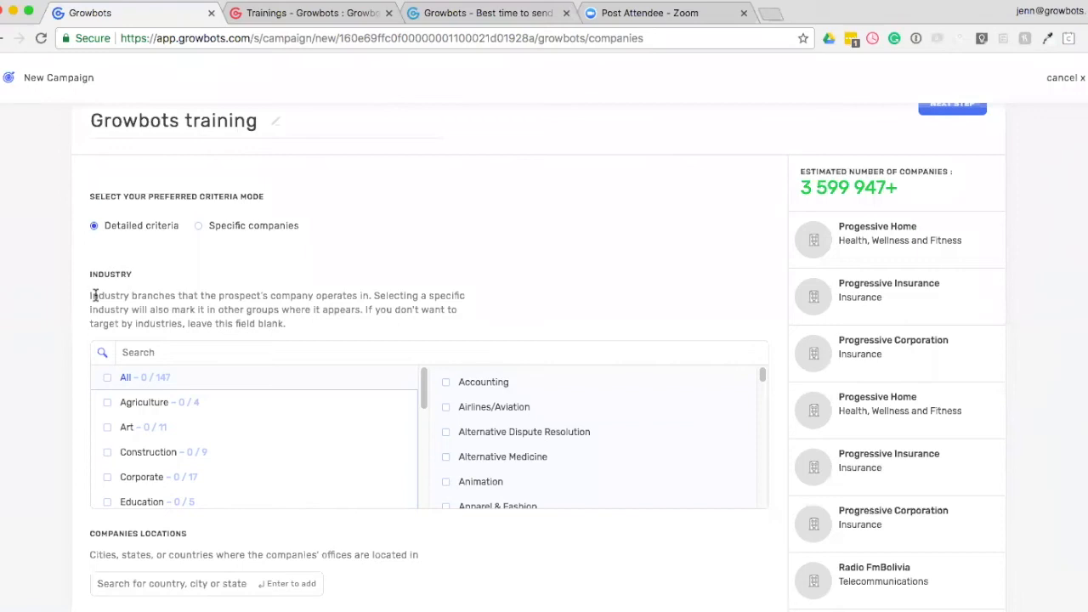
Search the industries for computer and select Computer Networking.
{"action": "scroll", "coordinate": [73, 369], "scroll_direction": "down", "scroll_amount": 2}
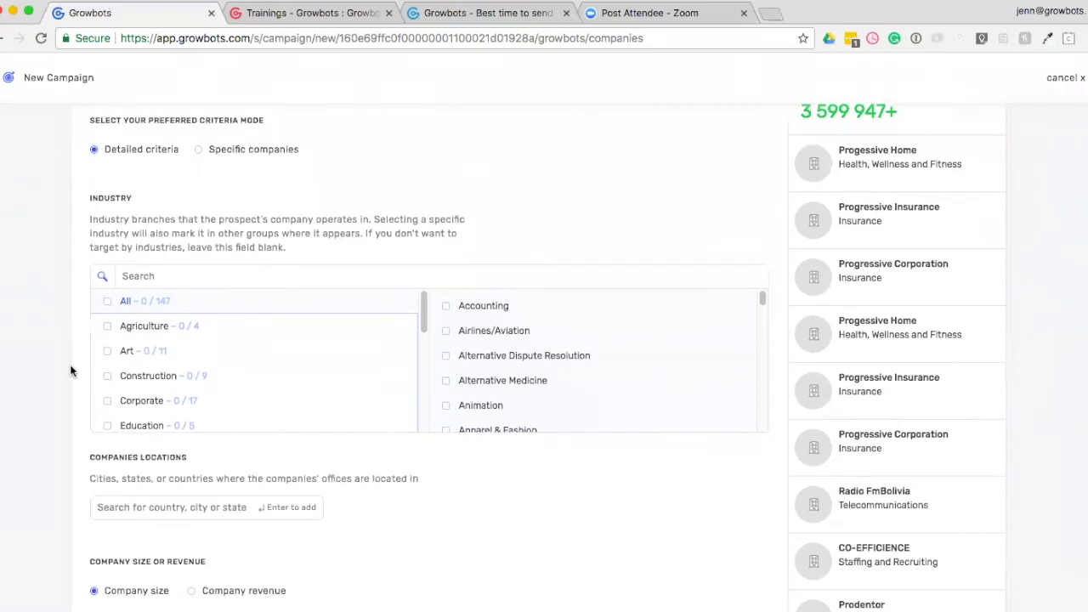
{"action": "left_click", "coordinate": [213, 279]}
{"action": "type", "text": "computer"}
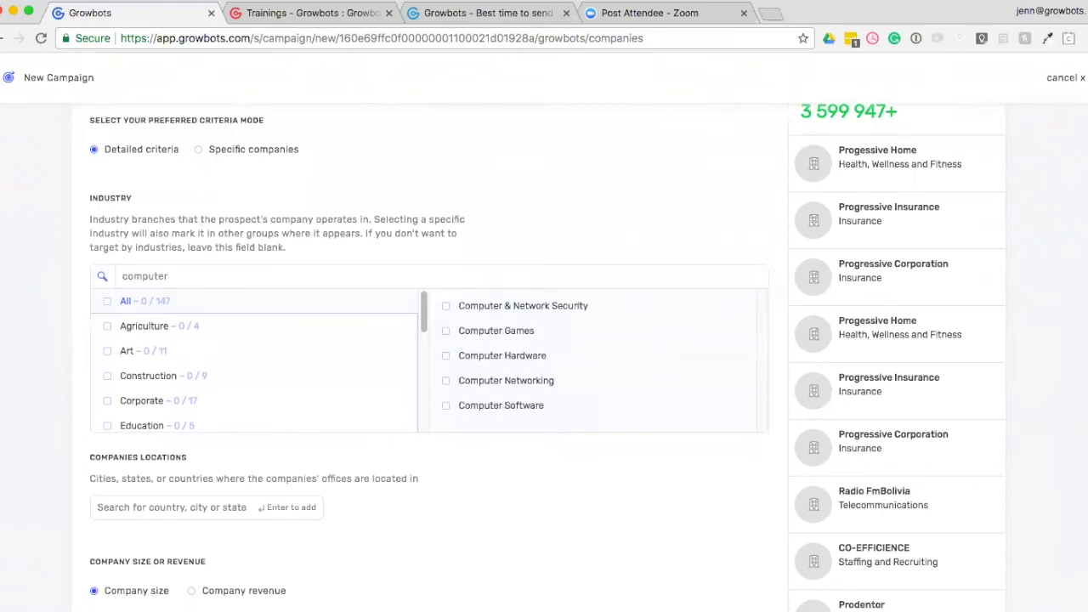
{"action": "left_click", "coordinate": [446, 382]}
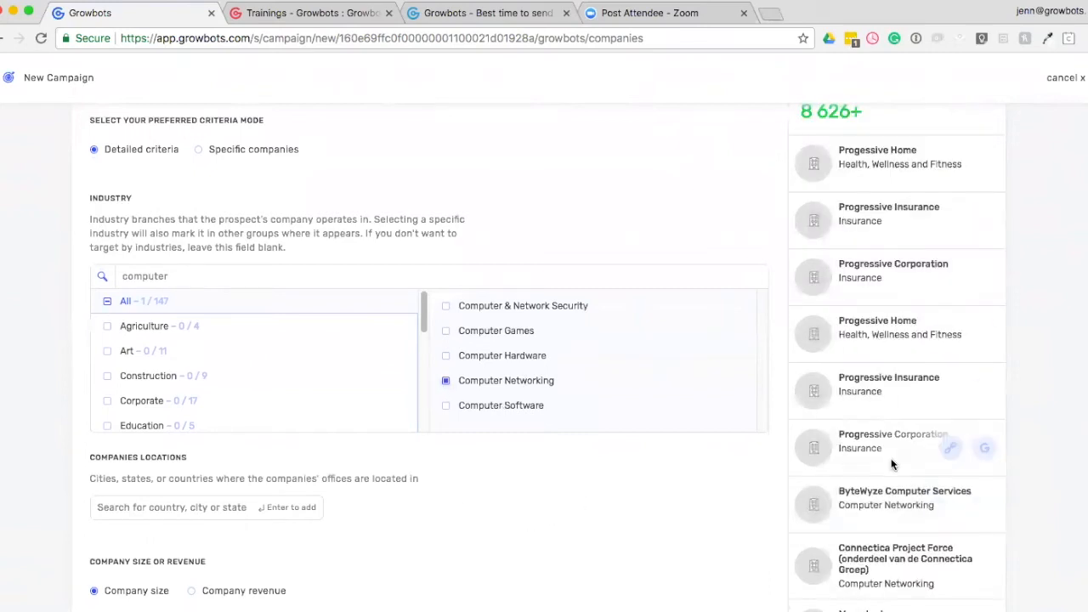
Limit the company size range to Small through Large, excluding Enterprise.
{"action": "scroll", "coordinate": [459, 502], "scroll_direction": "down", "scroll_amount": 4}
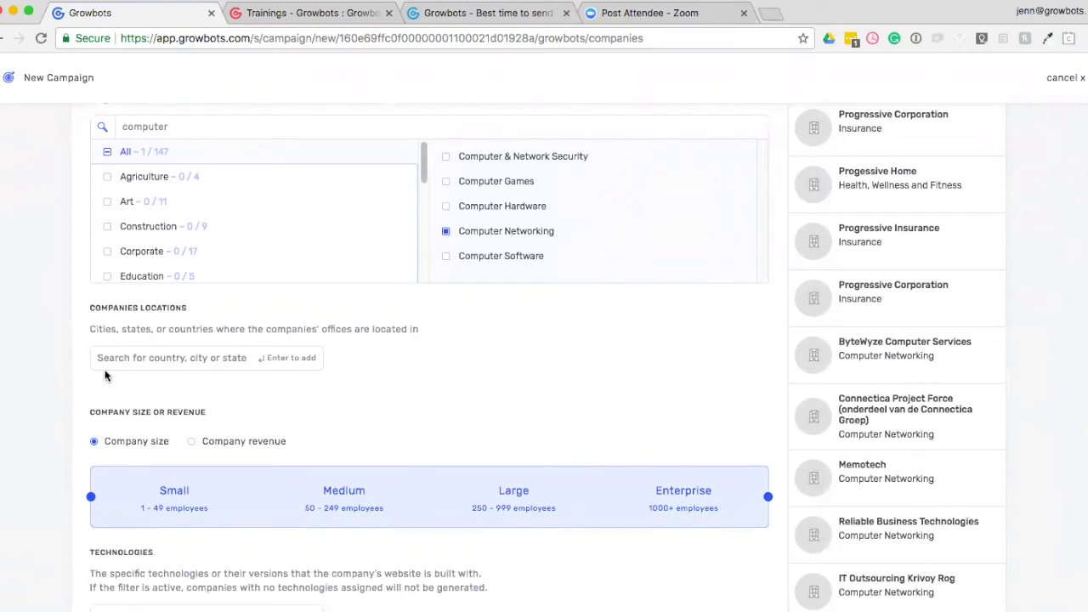
{"action": "scroll", "coordinate": [106, 375], "scroll_direction": "down", "scroll_amount": 4}
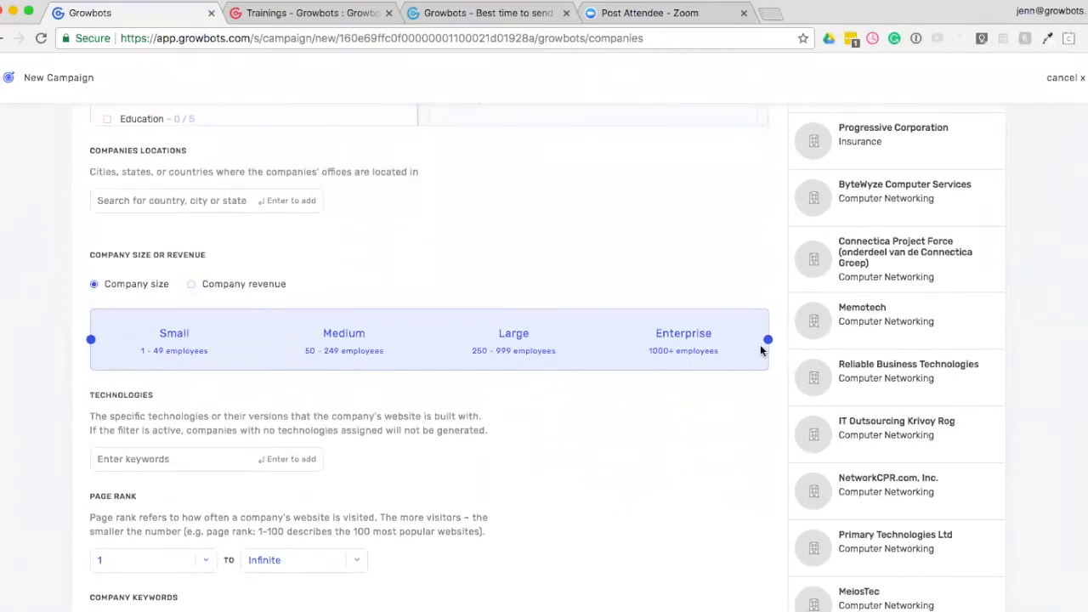
{"action": "left_click_drag", "start_coordinate": [770, 342], "coordinate": [594, 363]}
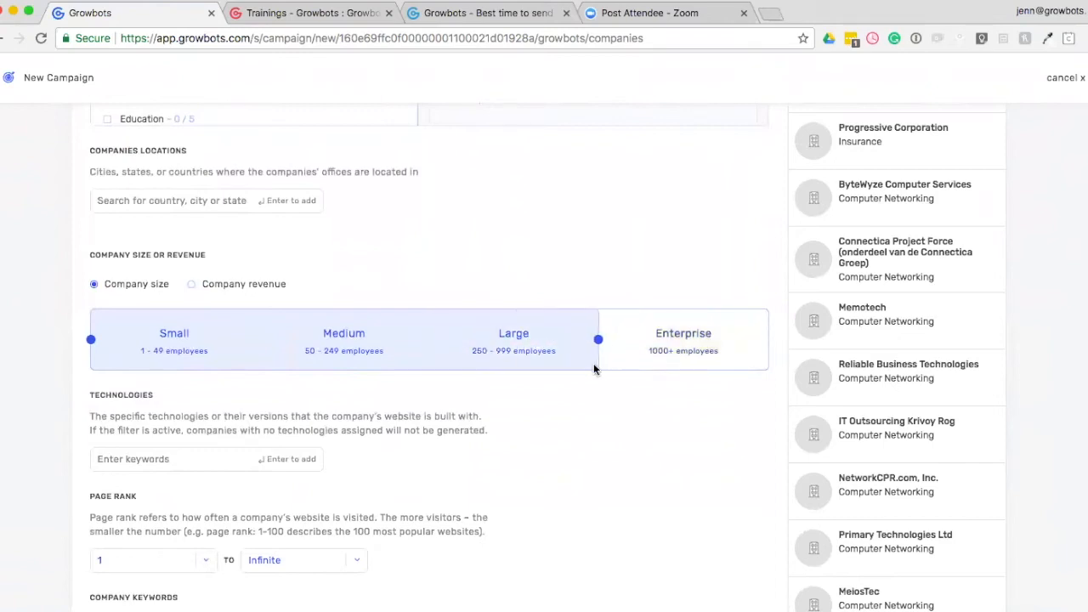
Search the technologies filter for squarespace.
{"action": "scroll", "coordinate": [564, 440], "scroll_direction": "down", "scroll_amount": 1}
{"action": "scroll", "coordinate": [563, 447], "scroll_direction": "down", "scroll_amount": 2}
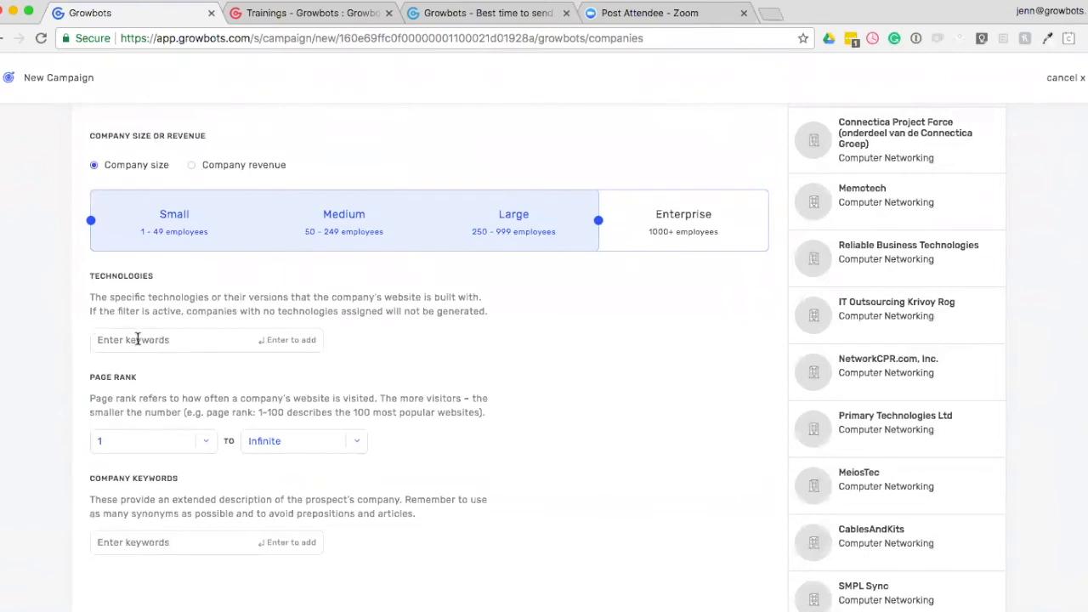
{"action": "left_click", "coordinate": [138, 340]}
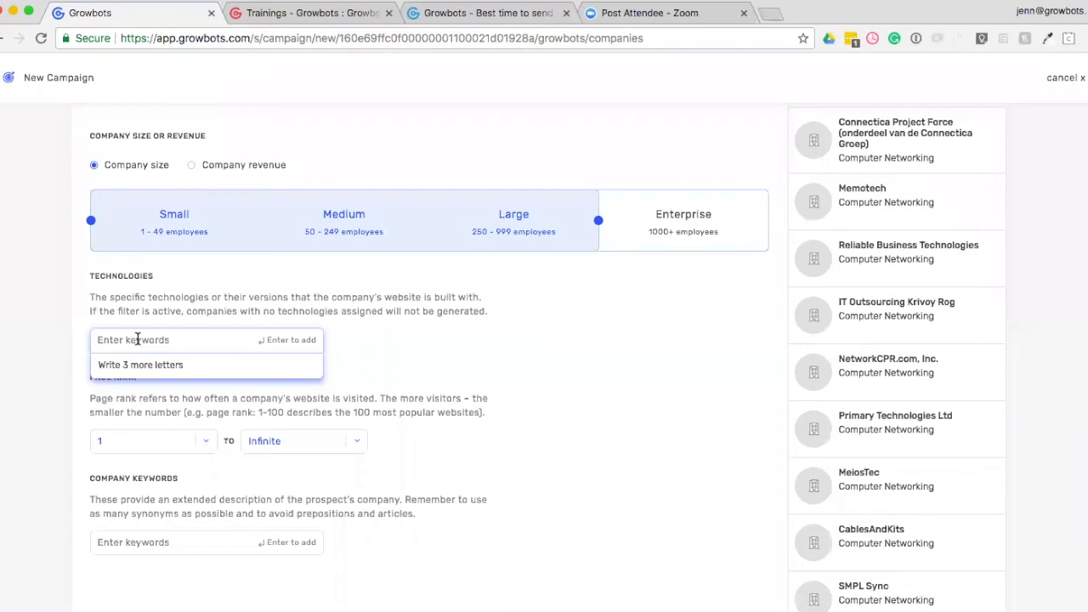
{"action": "type", "text": "square"}
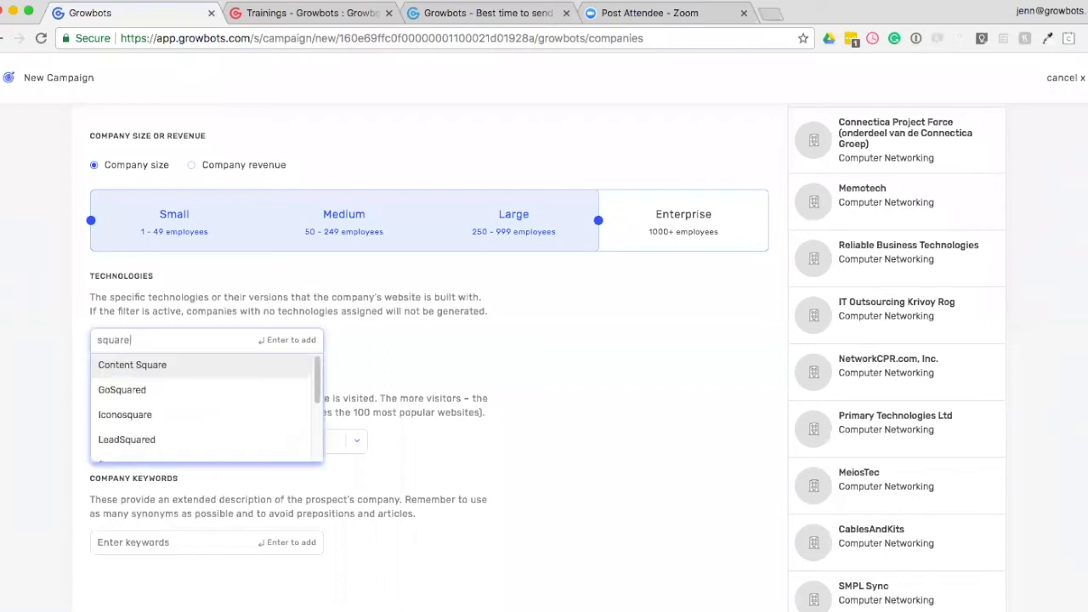
{"action": "type", "text": "space"}
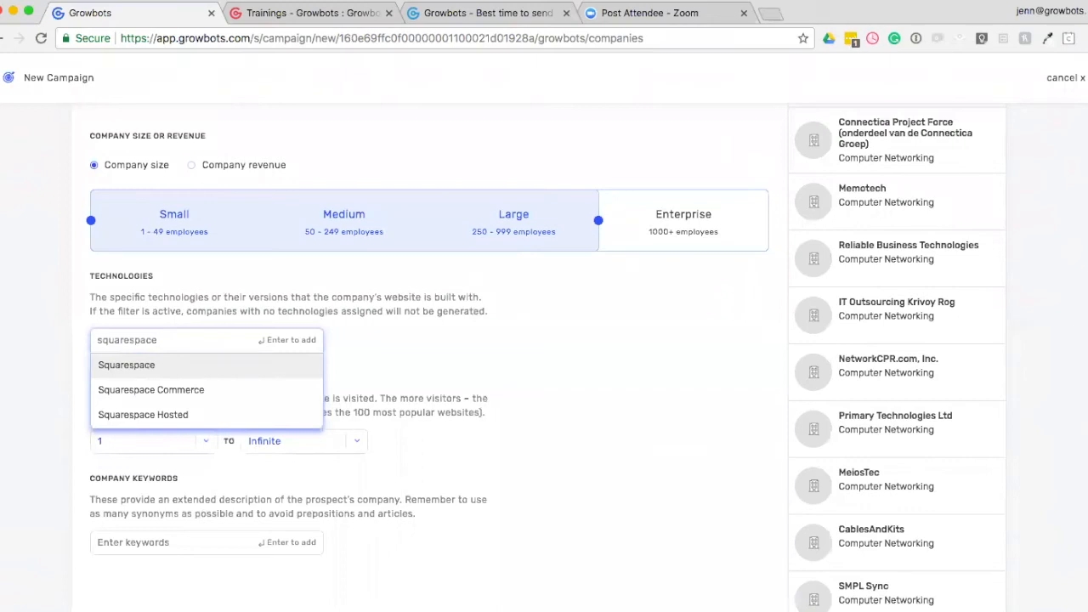
Search the technologies filter for magento instead, and clear the search text without adding a technology.
{"action": "double_click", "coordinate": [154, 343]}
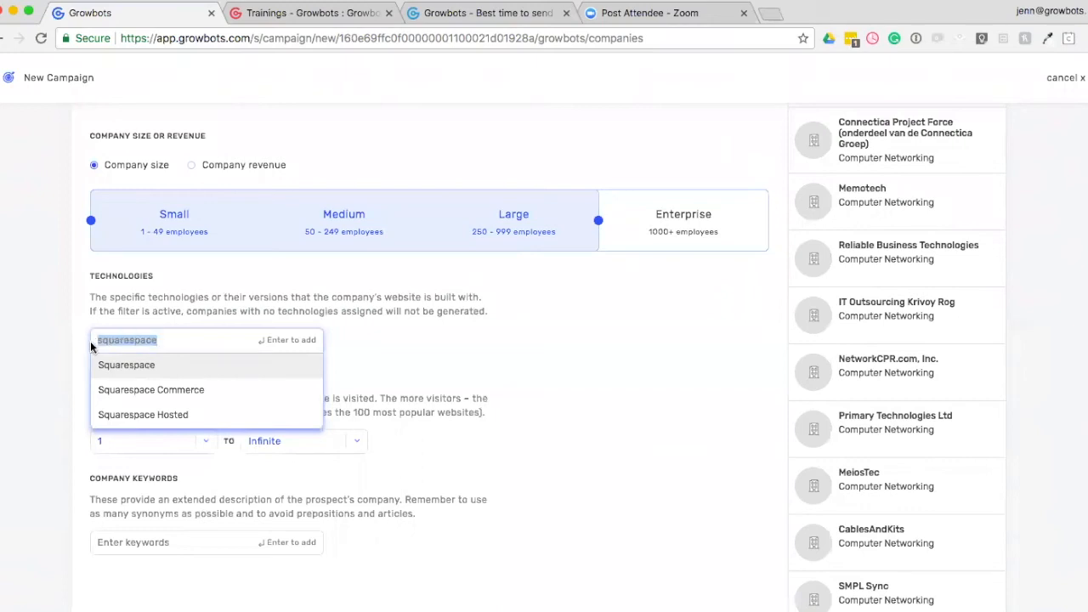
{"action": "type", "text": "magento"}
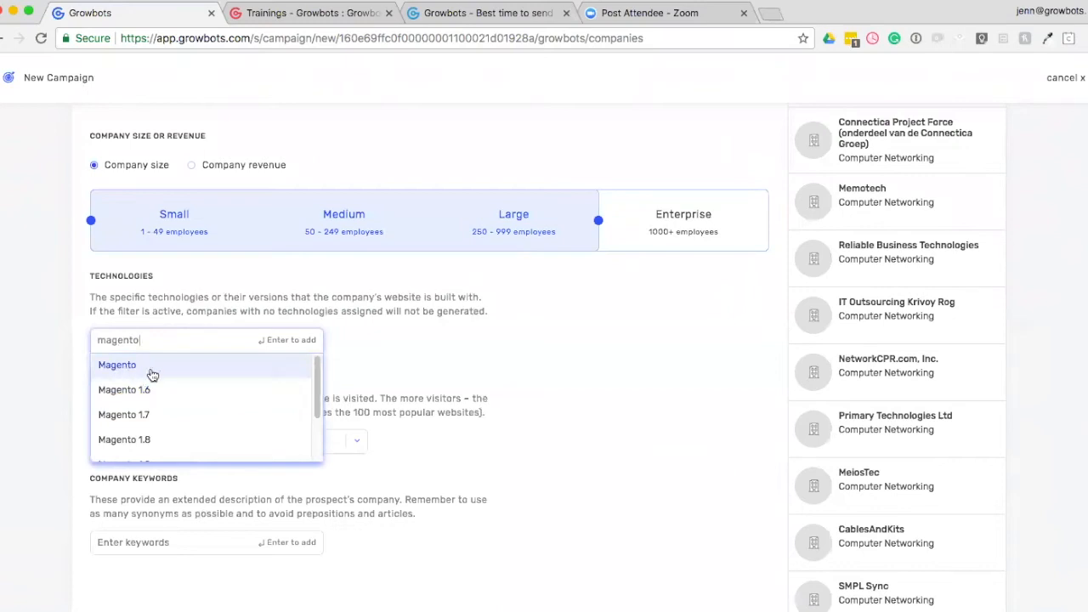
{"action": "left_click_drag", "start_coordinate": [148, 342], "coordinate": [80, 347]}
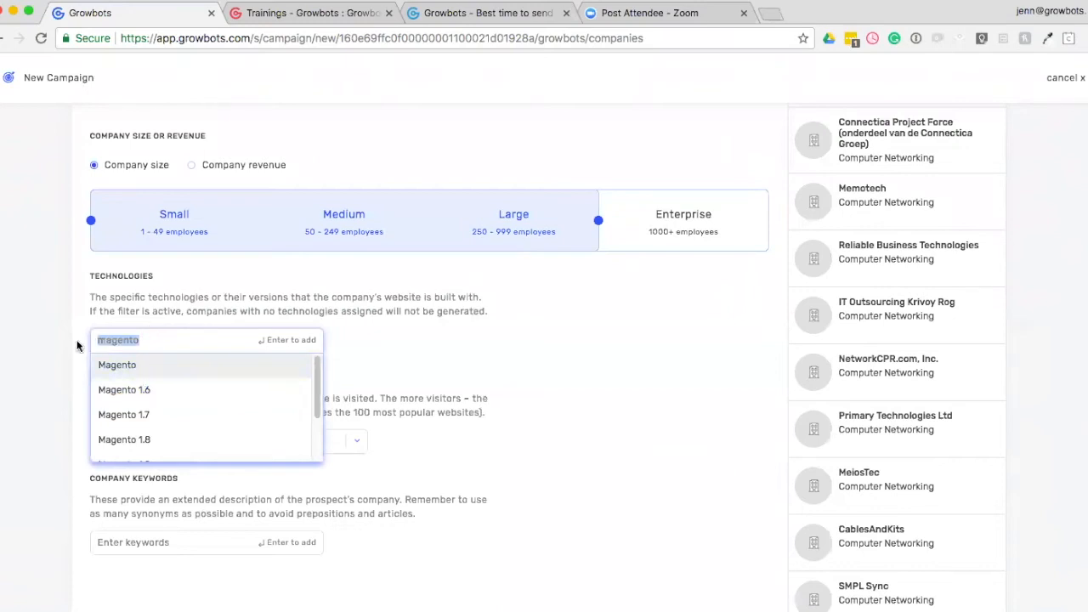
{"action": "key", "text": "BackSpace"}
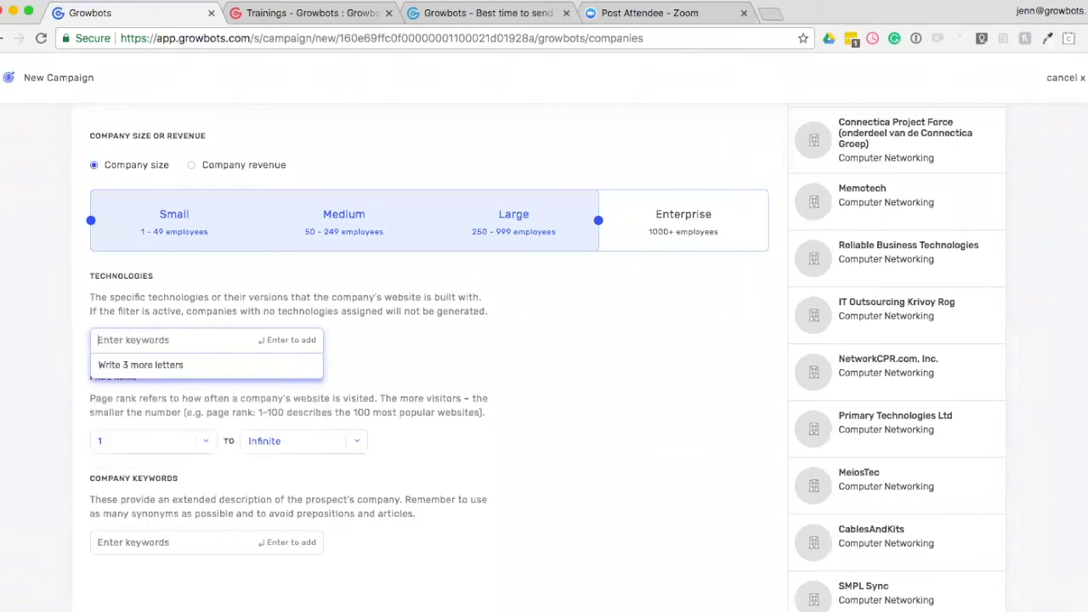
{"action": "left_click", "coordinate": [436, 346]}
Look over the page rank and company keywords criteria and proceed to the People step of the campaign.
{"action": "scroll", "coordinate": [389, 392], "scroll_direction": "down", "scroll_amount": 2}
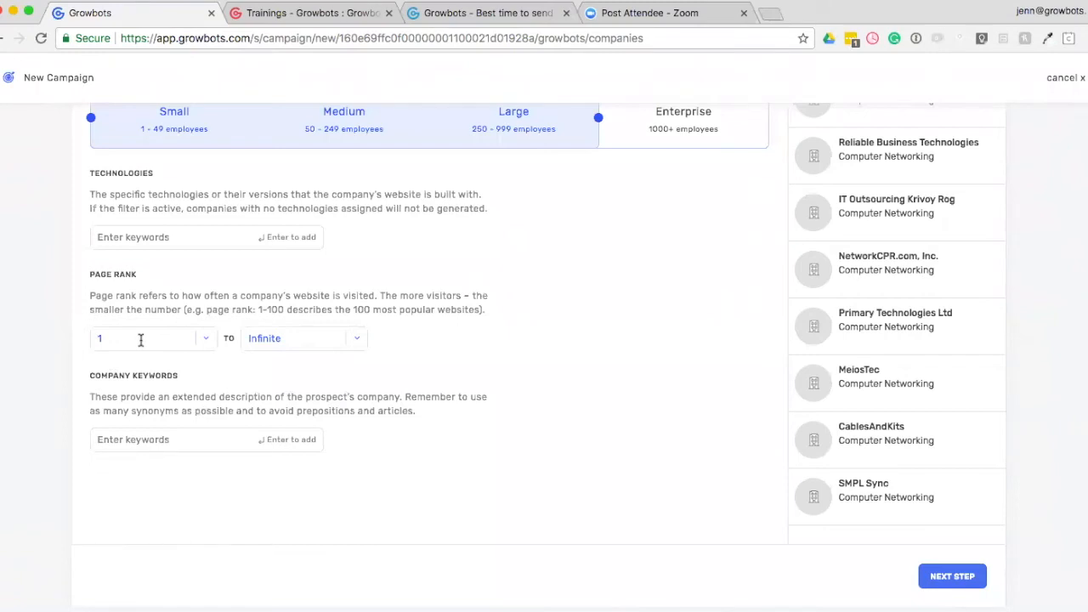
{"action": "scroll", "coordinate": [136, 336], "scroll_direction": "down", "scroll_amount": 2}
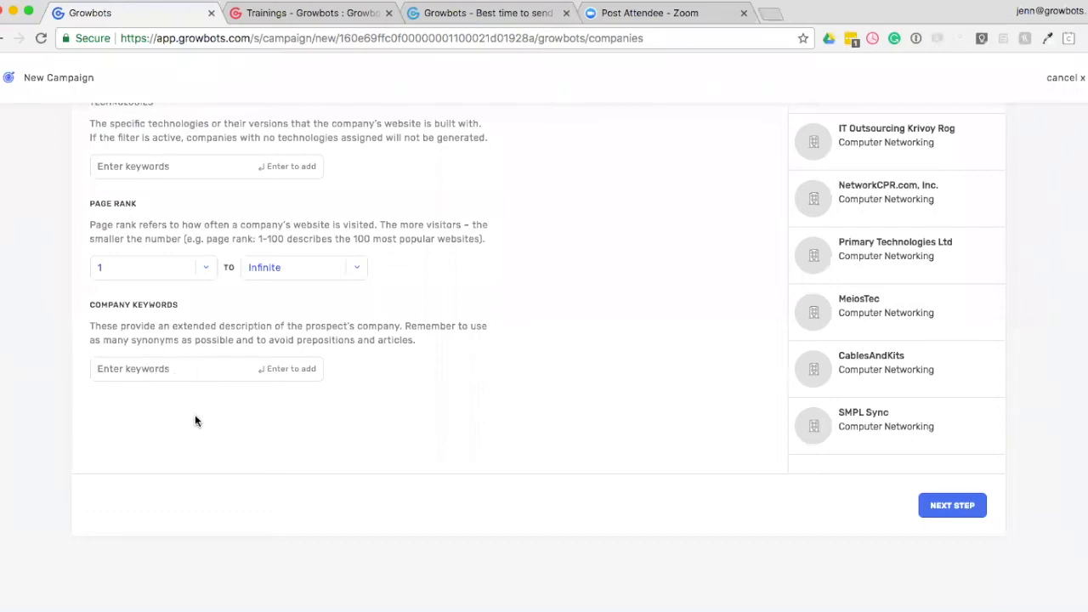
{"action": "scroll", "coordinate": [656, 545], "scroll_direction": "up", "scroll_amount": 1}
{"action": "scroll", "coordinate": [636, 484], "scroll_direction": "up", "scroll_amount": 10}
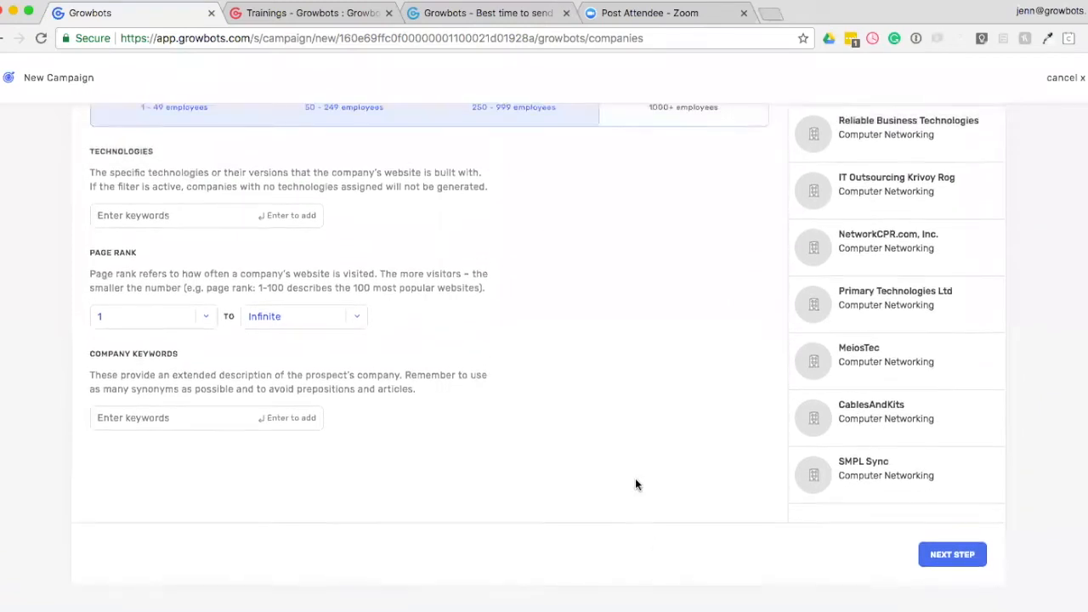
{"action": "scroll", "coordinate": [635, 478], "scroll_direction": "up", "scroll_amount": 2}
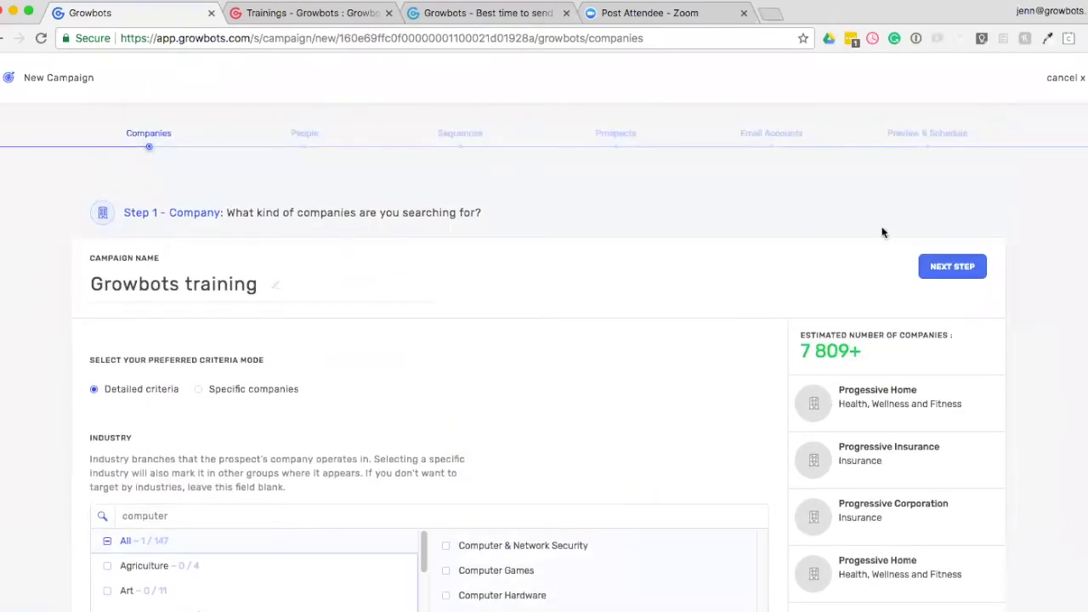
{"action": "left_click", "coordinate": [940, 268]}
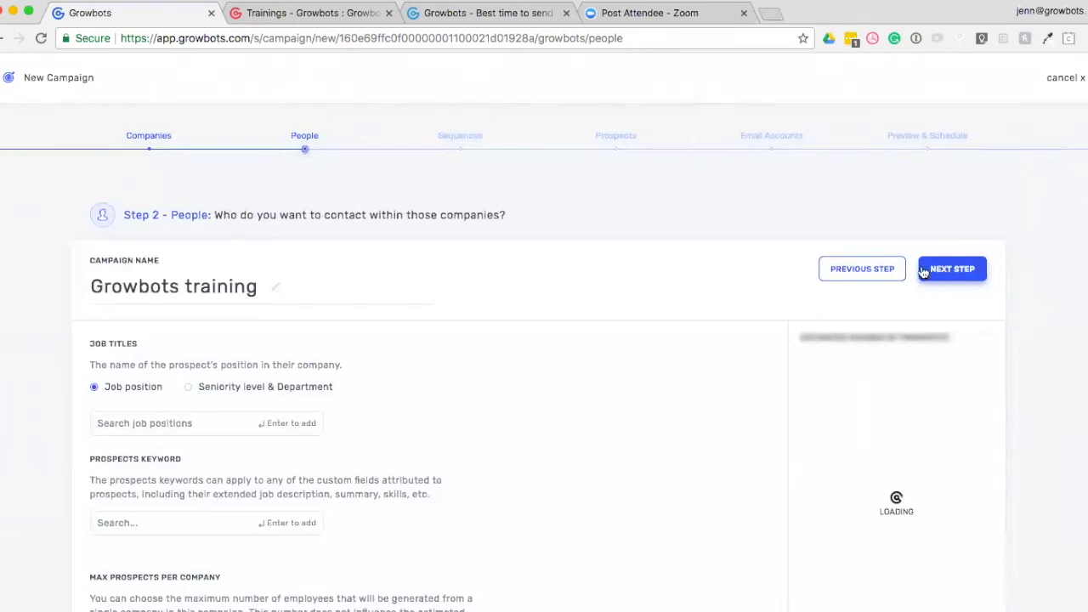
Target prospects by Seniority level & Department, selecting C-level and VP seniority in the Sales and Marketing departments.
{"action": "scroll", "coordinate": [434, 357], "scroll_direction": "down", "scroll_amount": 2}
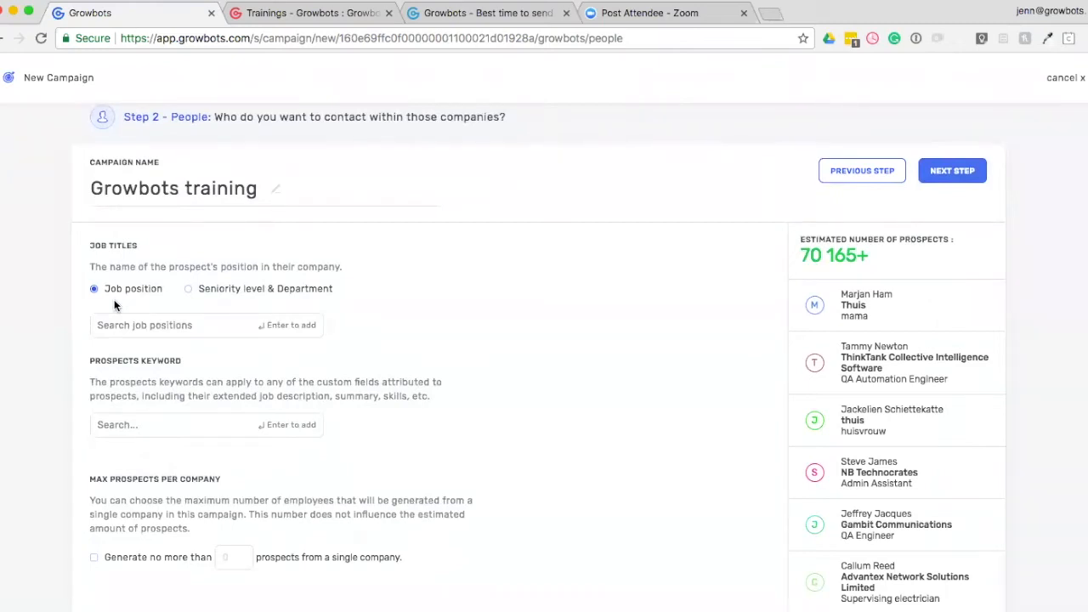
{"action": "left_click", "coordinate": [189, 290]}
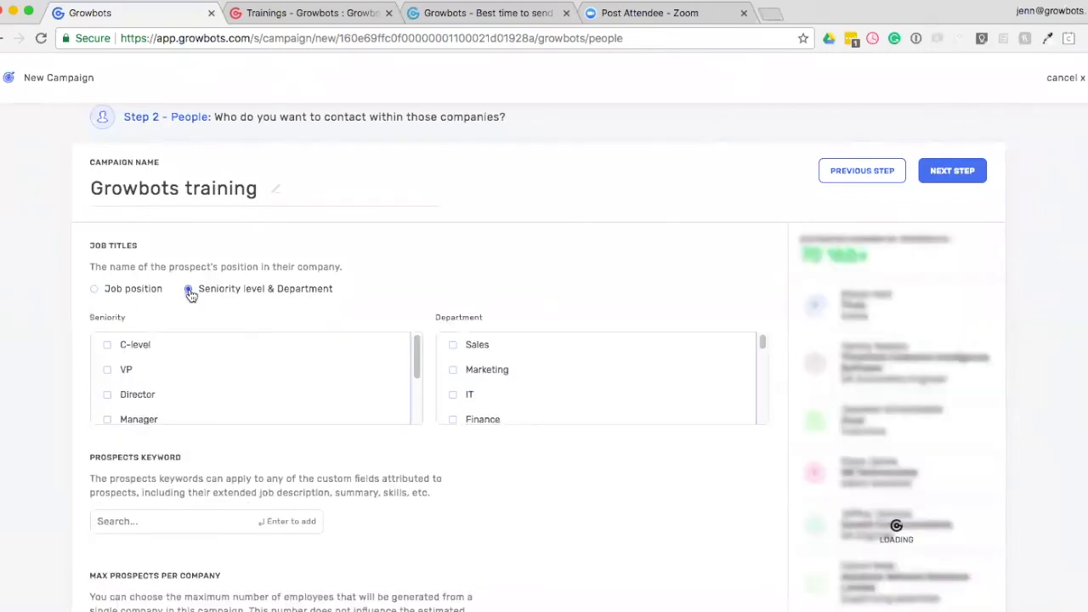
{"action": "left_click", "coordinate": [108, 346]}
{"action": "left_click", "coordinate": [108, 370]}
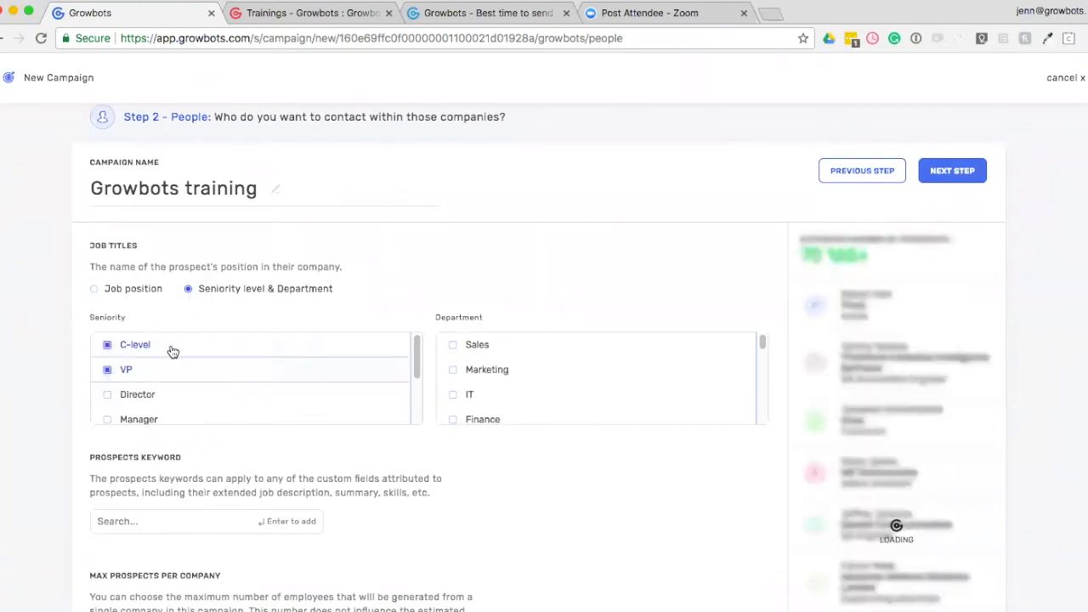
{"action": "left_click", "coordinate": [455, 375]}
{"action": "left_click", "coordinate": [453, 345]}
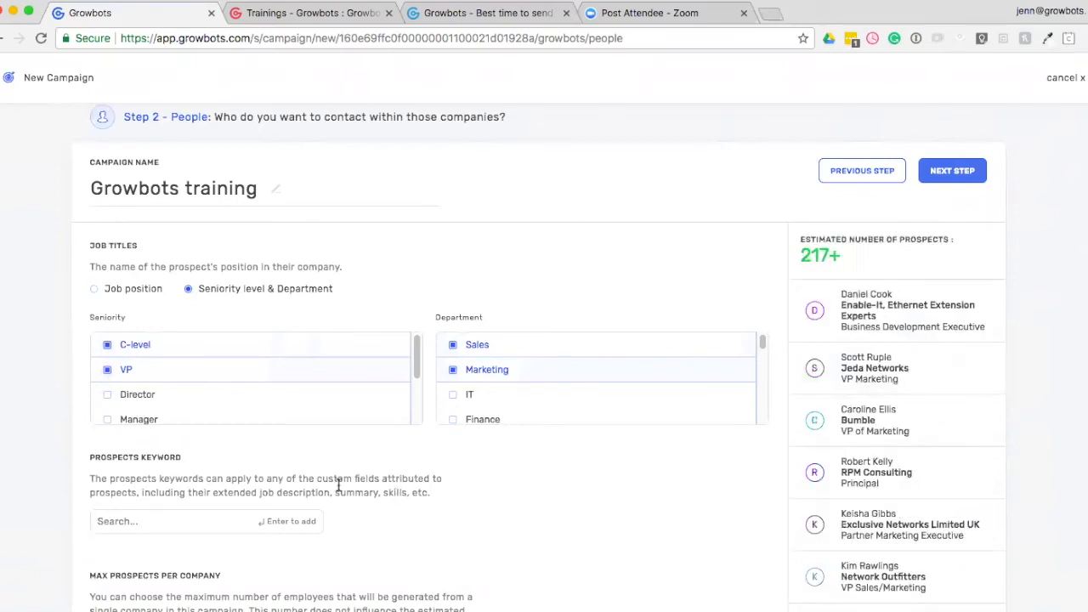
Try a limit of no more than 3 prospects from a single company, and switch the limit off again.
{"action": "scroll", "coordinate": [127, 398], "scroll_direction": "down", "scroll_amount": 3}
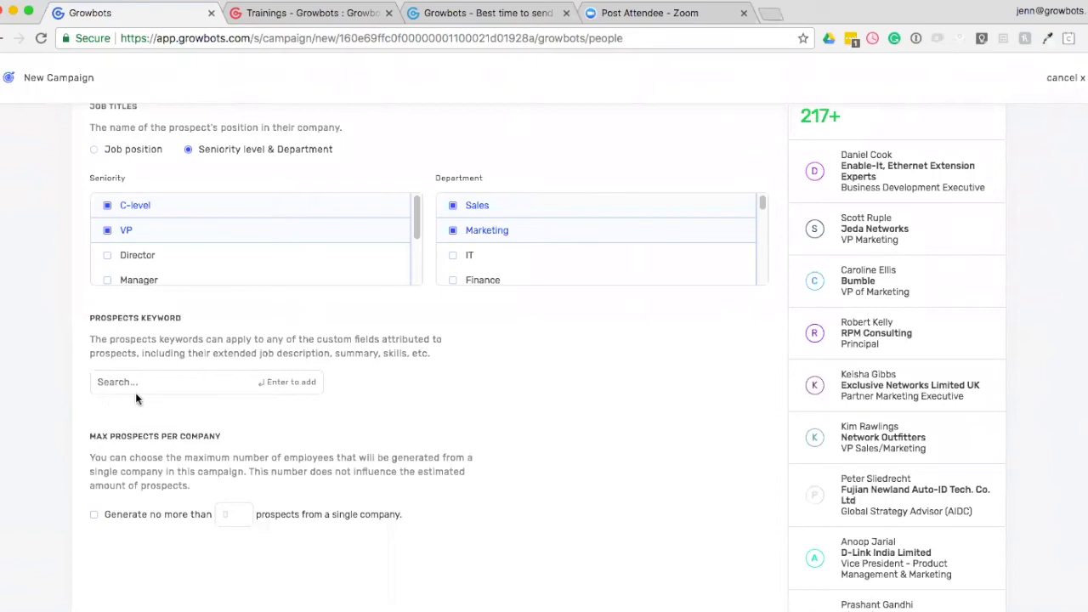
{"action": "scroll", "coordinate": [136, 399], "scroll_direction": "down", "scroll_amount": 3}
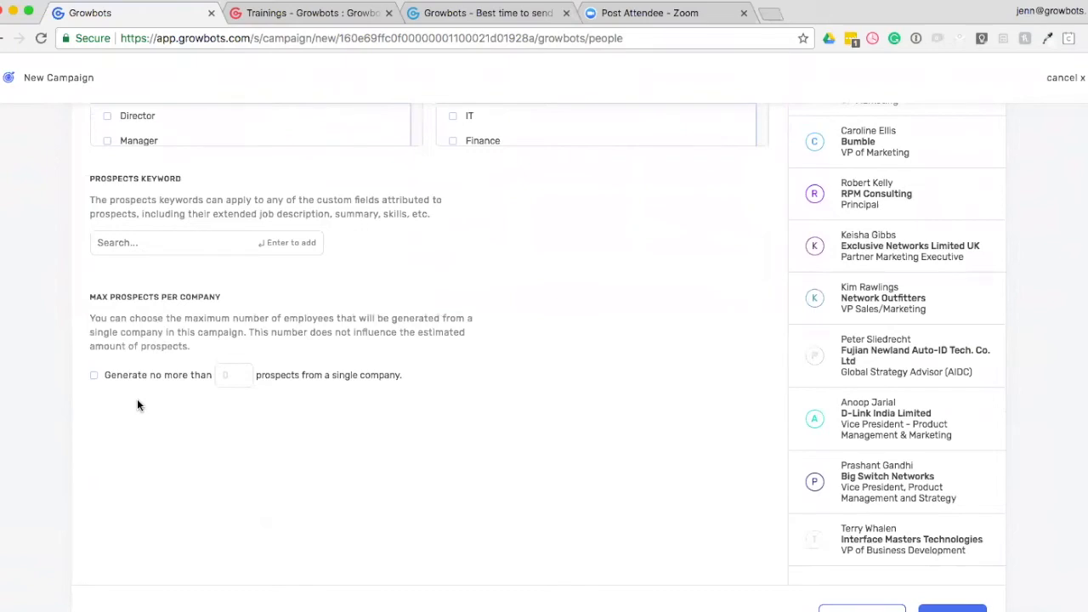
{"action": "left_click", "coordinate": [95, 376]}
{"action": "left_click_drag", "start_coordinate": [229, 373], "coordinate": [217, 376]}
{"action": "type", "text": "3"}
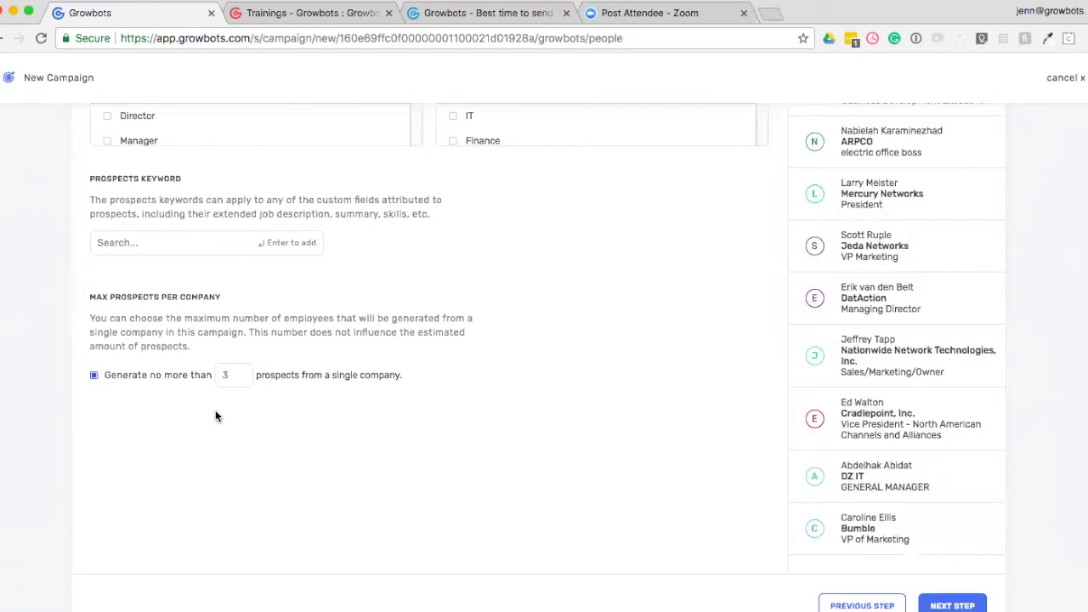
{"action": "left_click", "coordinate": [94, 376]}
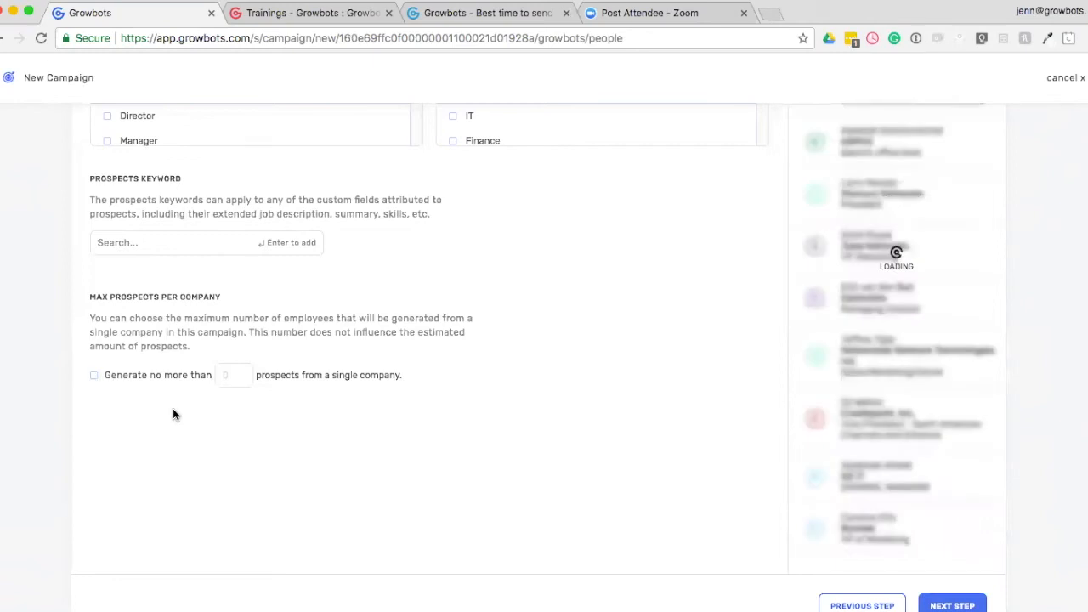
Accept the people criteria and proceed to the Sequences step of the campaign.
{"action": "scroll", "coordinate": [486, 459], "scroll_direction": "up", "scroll_amount": 5}
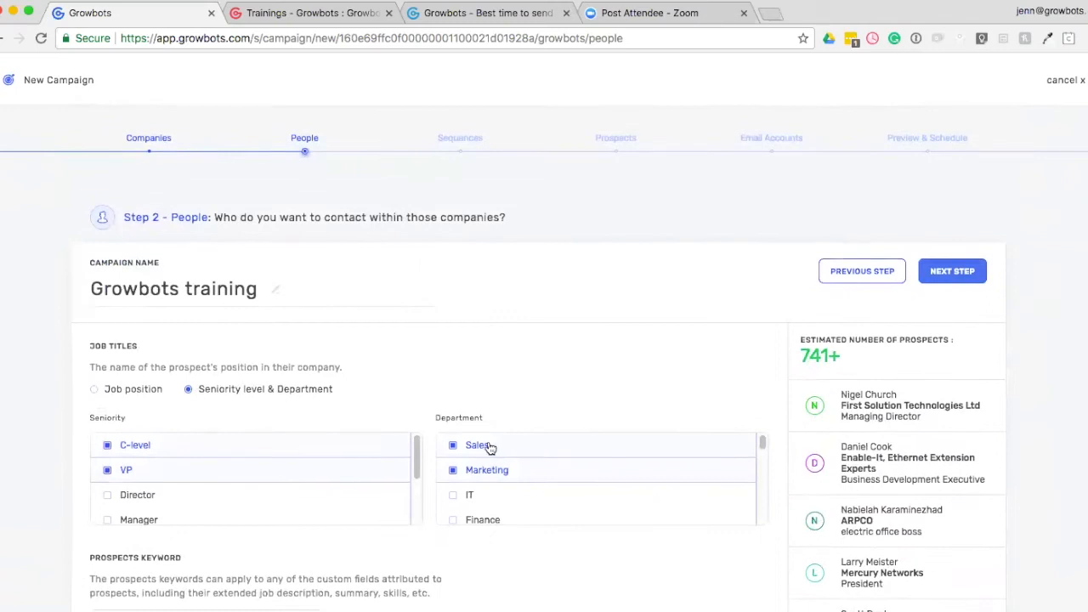
{"action": "left_click", "coordinate": [956, 271]}
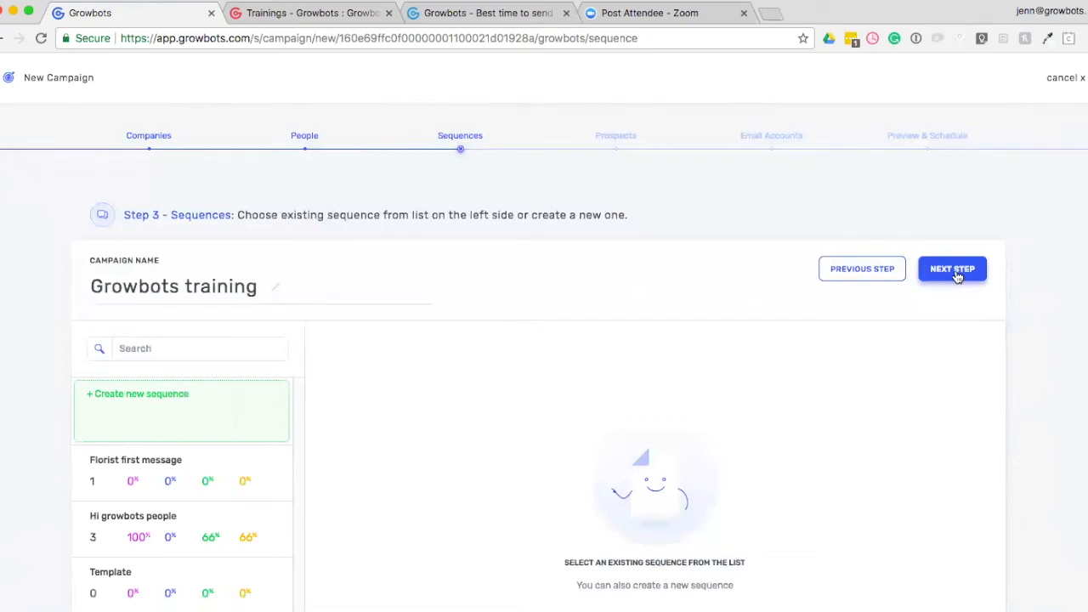
Choose the existing sequence Florist first message for the campaign and view its messages.
{"action": "scroll", "coordinate": [75, 454], "scroll_direction": "down", "scroll_amount": 3}
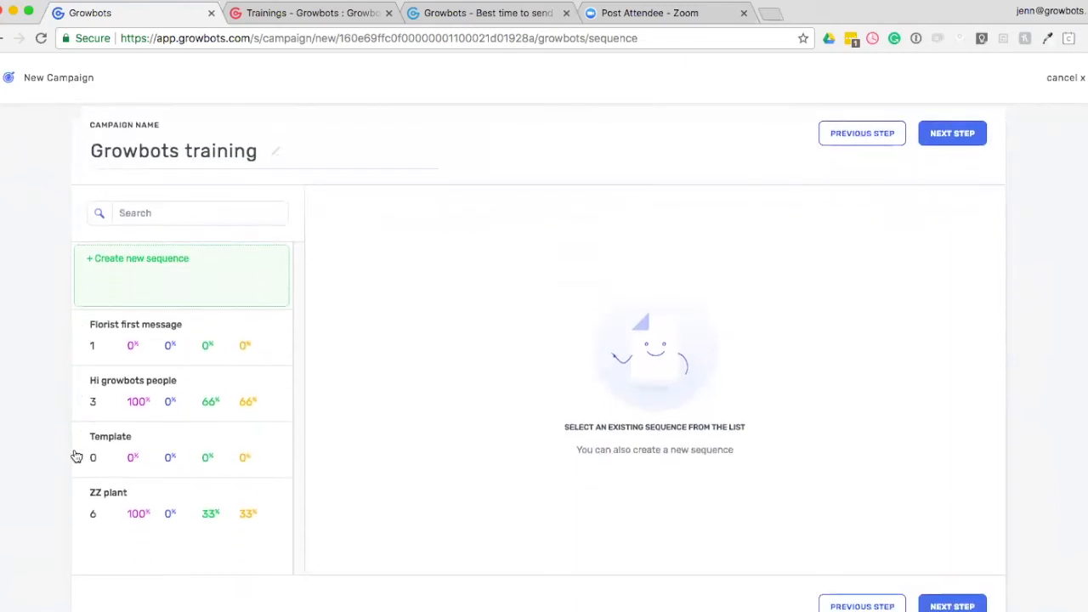
{"action": "scroll", "coordinate": [78, 454], "scroll_direction": "up", "scroll_amount": 2}
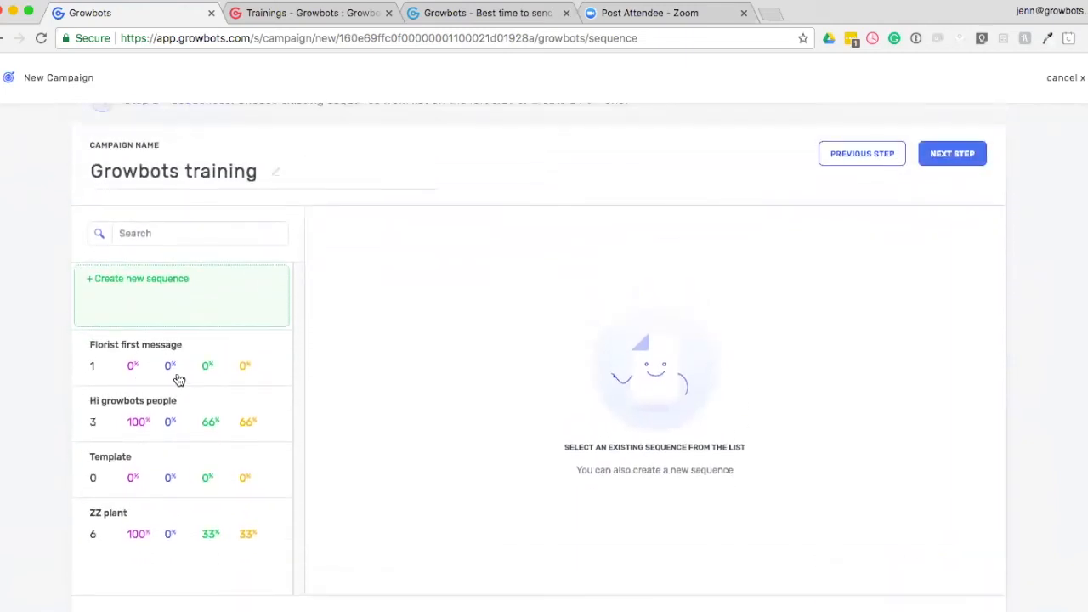
{"action": "left_click", "coordinate": [178, 379]}
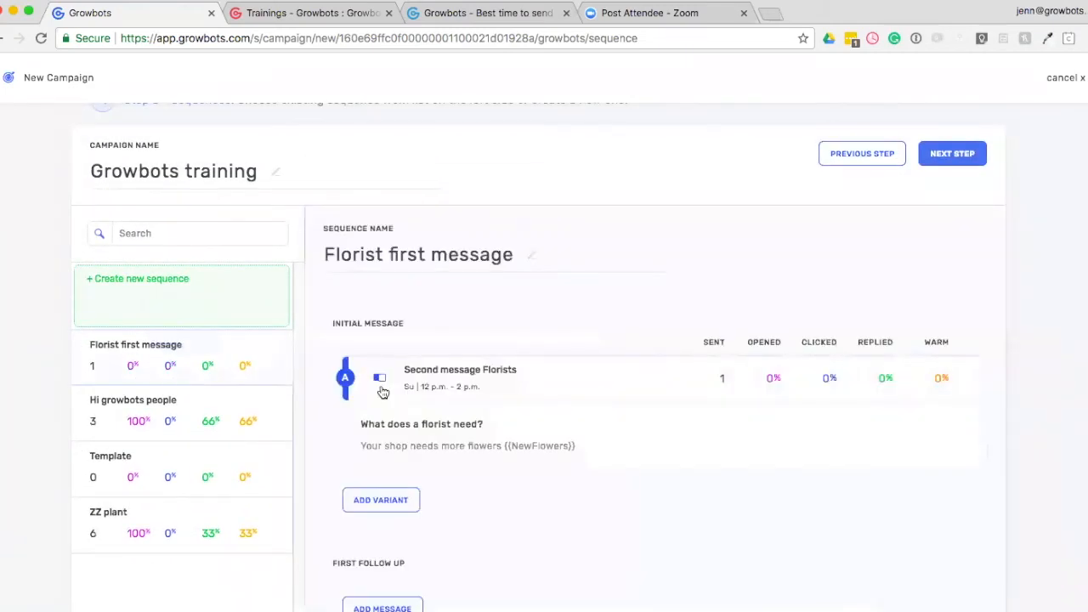
{"action": "scroll", "coordinate": [374, 399], "scroll_direction": "down", "scroll_amount": 4}
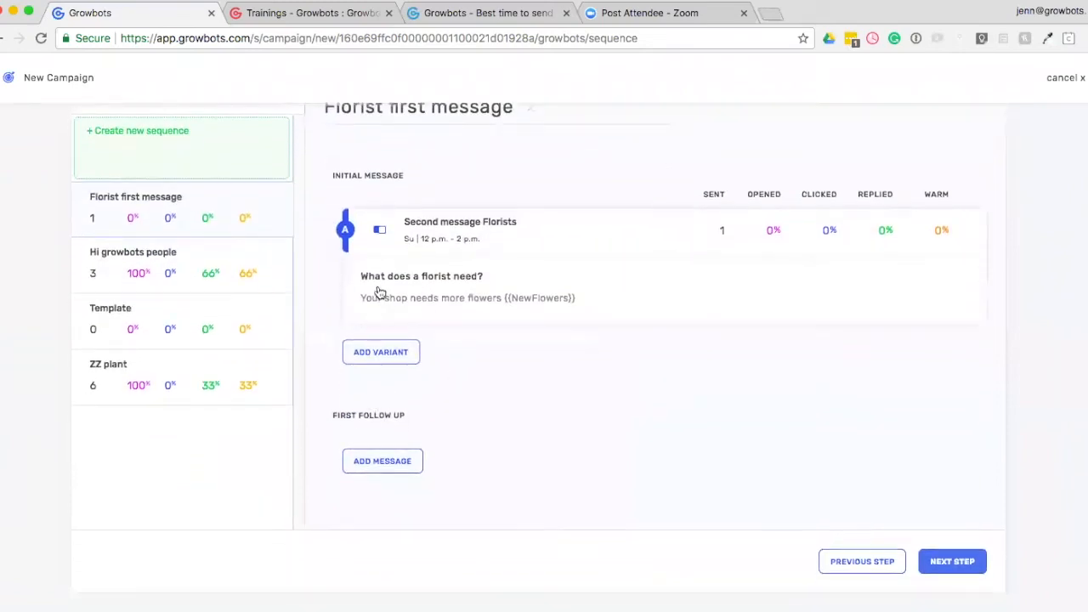
Add Hello template as variant B of the initial message, found by searching for hello, with sending on Wednesday from 6 a.m. to 8 a.m.
{"action": "left_click", "coordinate": [381, 353]}
{"action": "scroll", "coordinate": [574, 447], "scroll_direction": "down", "scroll_amount": 3}
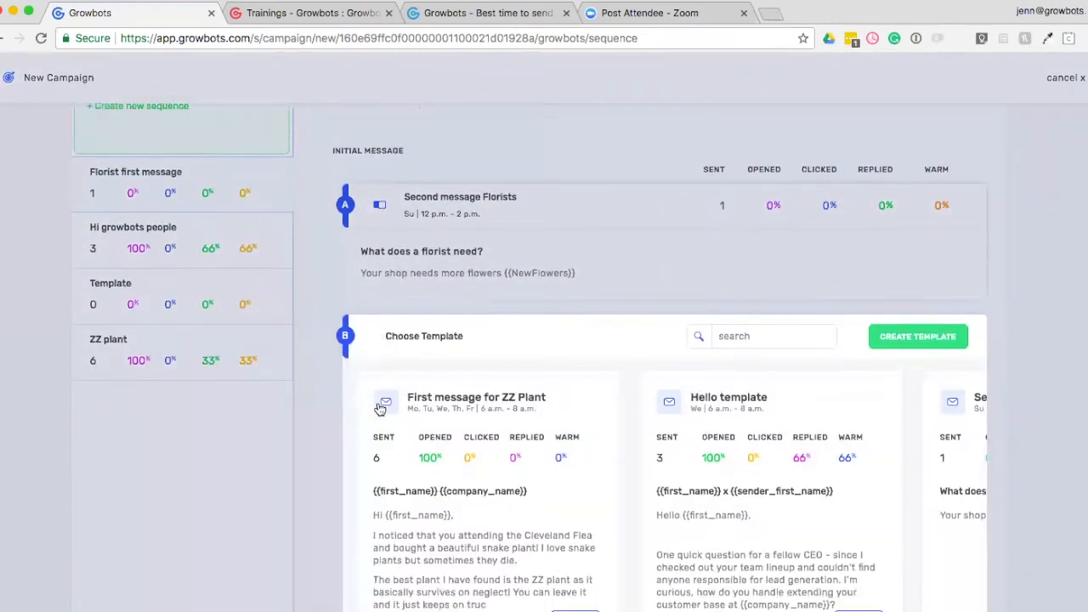
{"action": "scroll", "coordinate": [796, 454], "scroll_direction": "down", "scroll_amount": 2}
{"action": "left_click_drag", "start_coordinate": [728, 516], "coordinate": [938, 520]}
{"action": "left_click", "coordinate": [740, 183]}
{"action": "type", "text": "hello"}
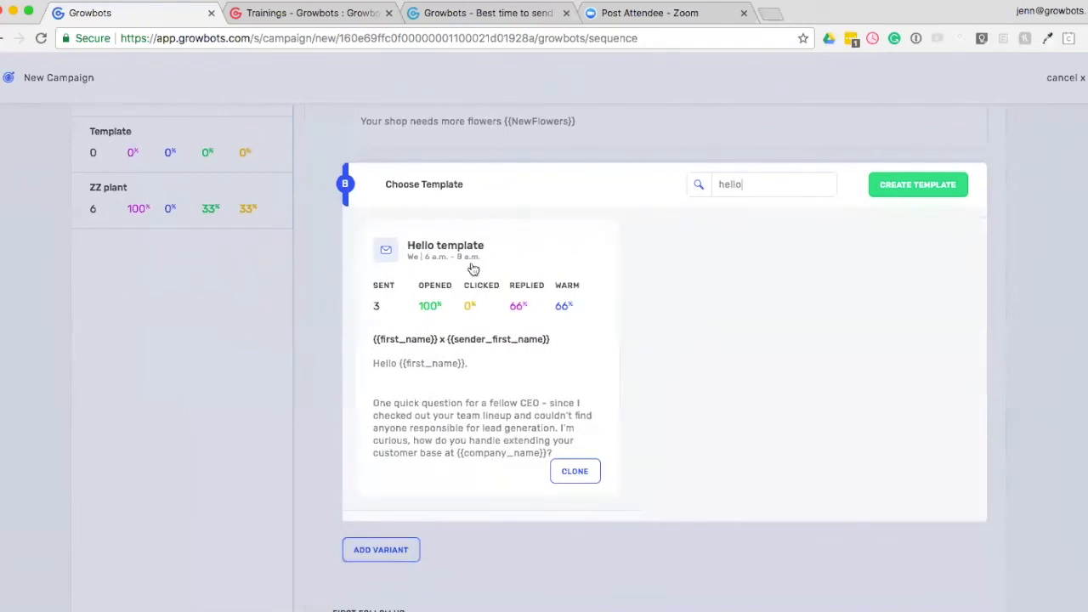
{"action": "left_click", "coordinate": [444, 421]}
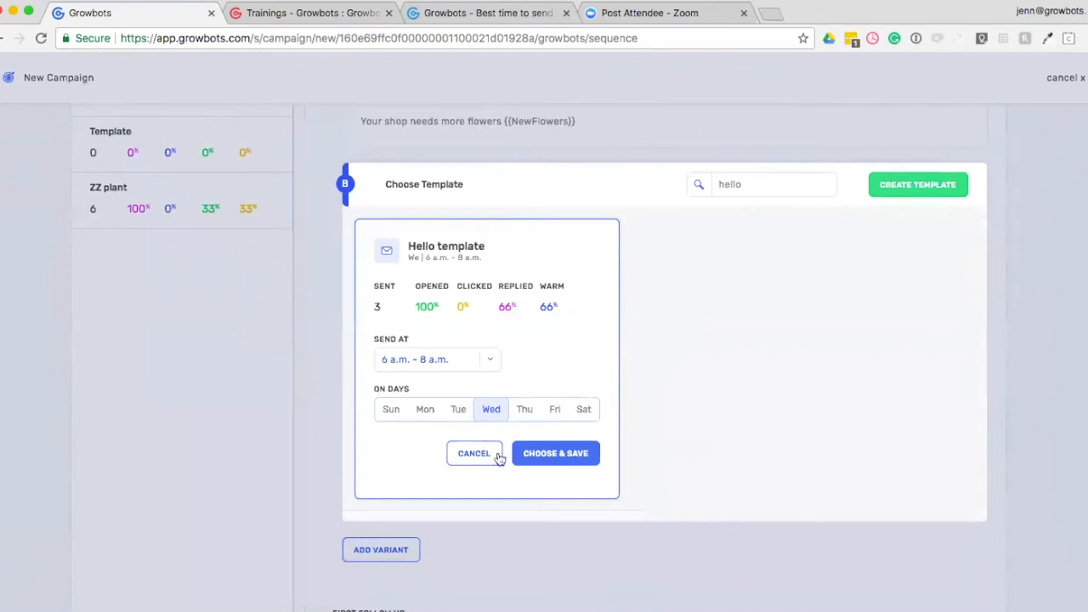
{"action": "left_click", "coordinate": [557, 453]}
{"action": "scroll", "coordinate": [511, 462], "scroll_direction": "up", "scroll_amount": 3}
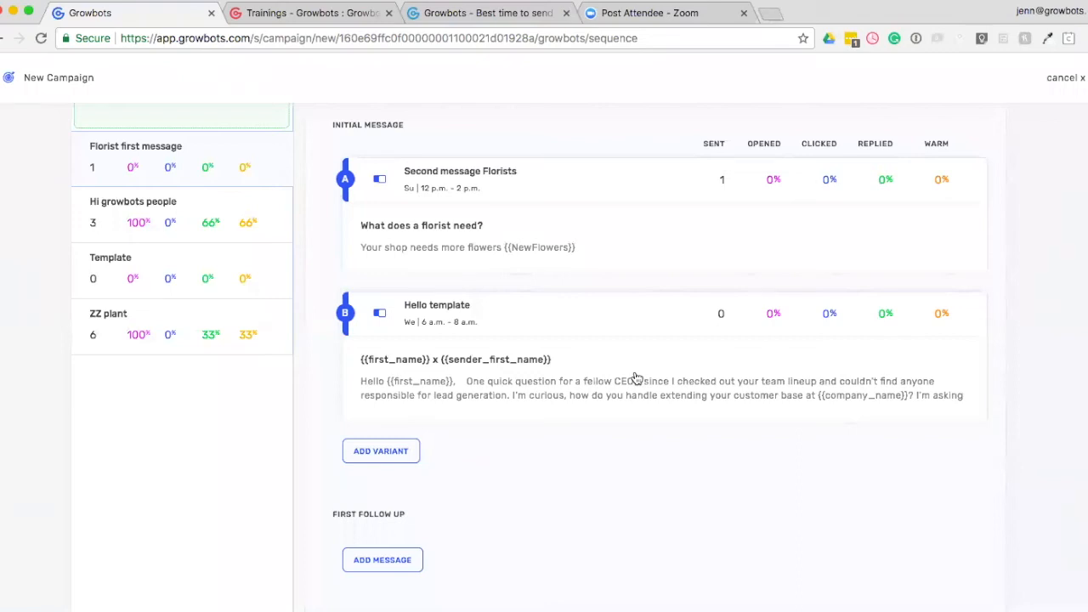
Deactivate the Second message Florists variant of the initial message.
{"action": "scroll", "coordinate": [636, 378], "scroll_direction": "down", "scroll_amount": 3}
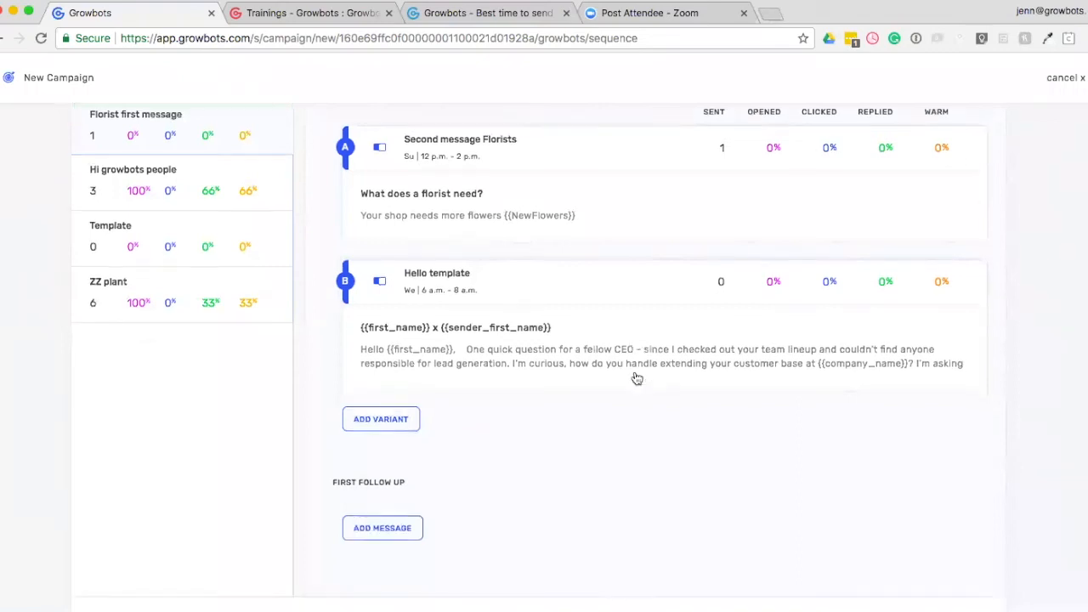
{"action": "left_click", "coordinate": [379, 449]}
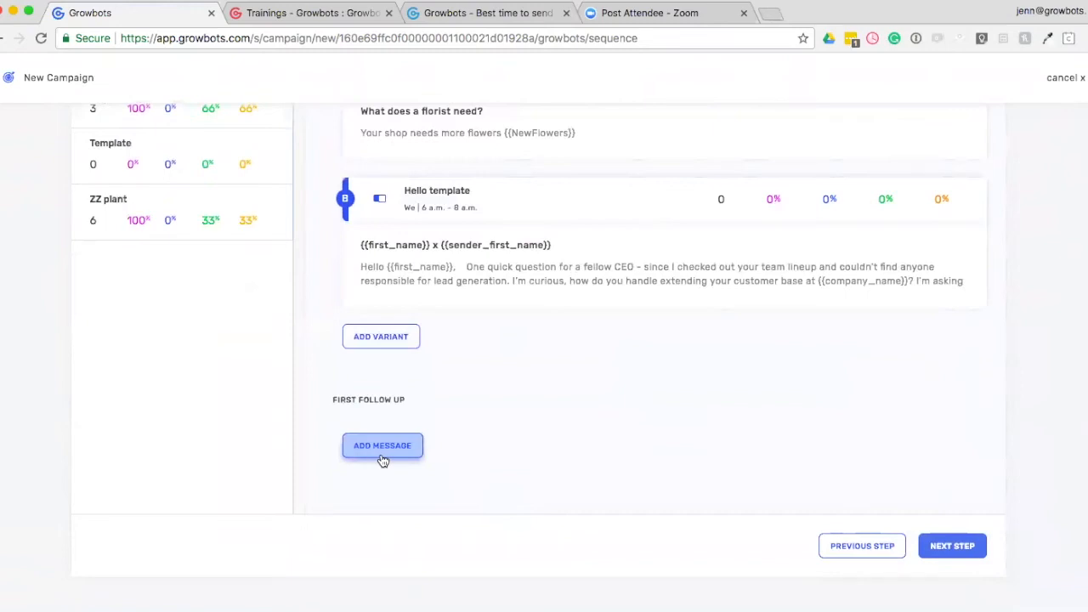
{"action": "scroll", "coordinate": [510, 439], "scroll_direction": "up", "scroll_amount": 3}
{"action": "scroll", "coordinate": [510, 440], "scroll_direction": "up", "scroll_amount": 2}
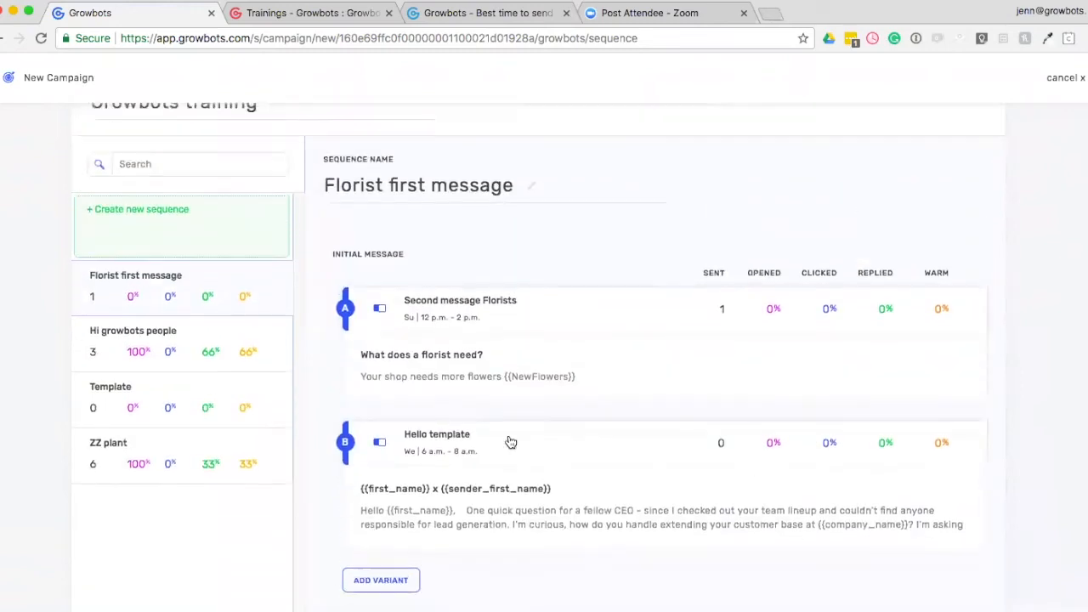
{"action": "left_click", "coordinate": [380, 312]}
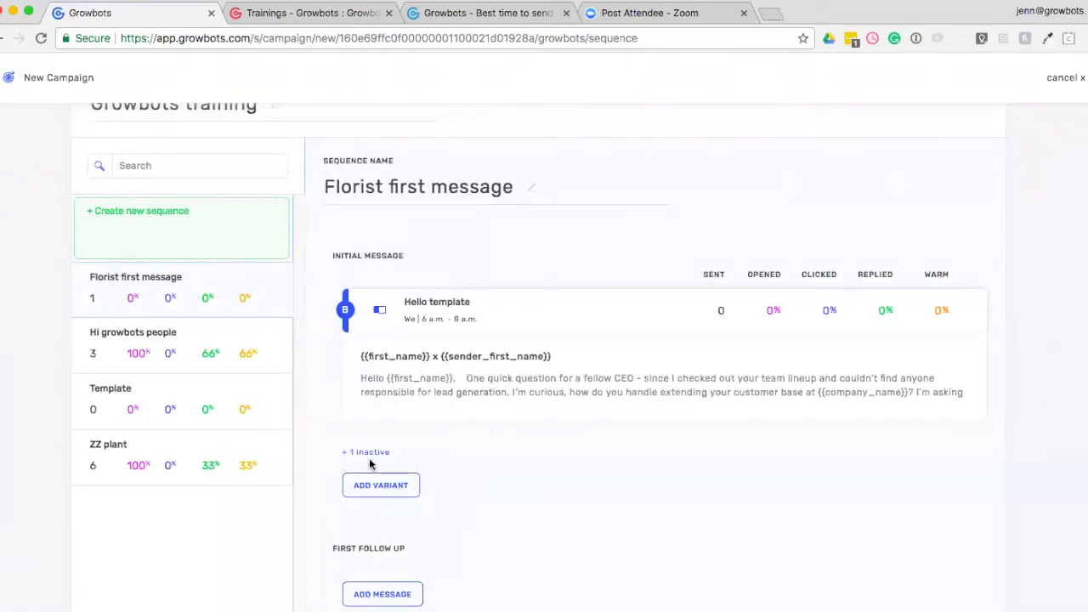
Accept the edited sequence and proceed to the Prospects step of the campaign.
{"action": "scroll", "coordinate": [442, 474], "scroll_direction": "down", "scroll_amount": 1}
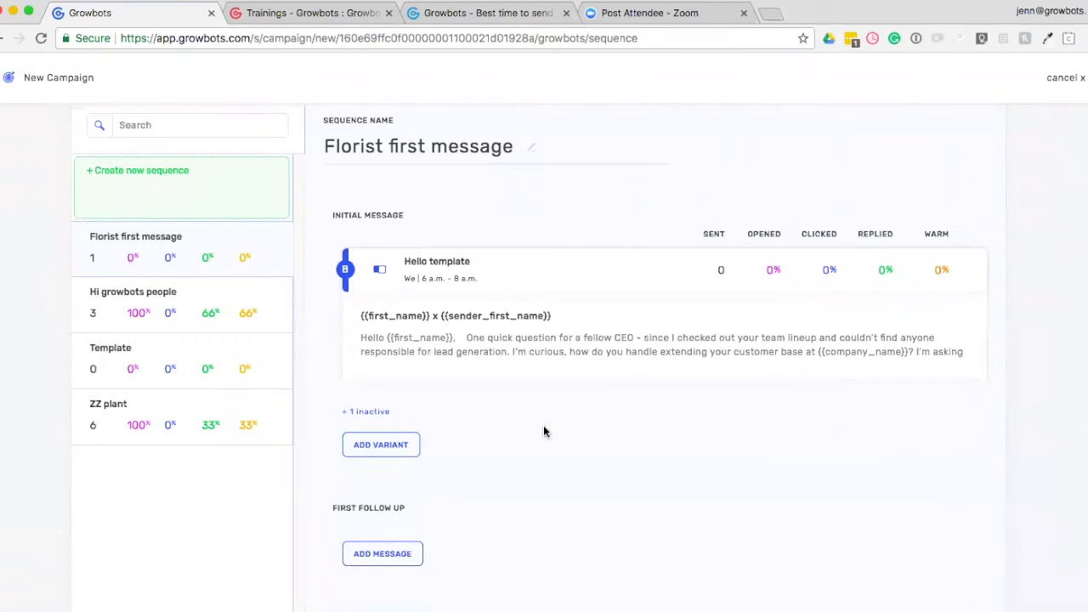
{"action": "scroll", "coordinate": [738, 489], "scroll_direction": "up", "scroll_amount": 3}
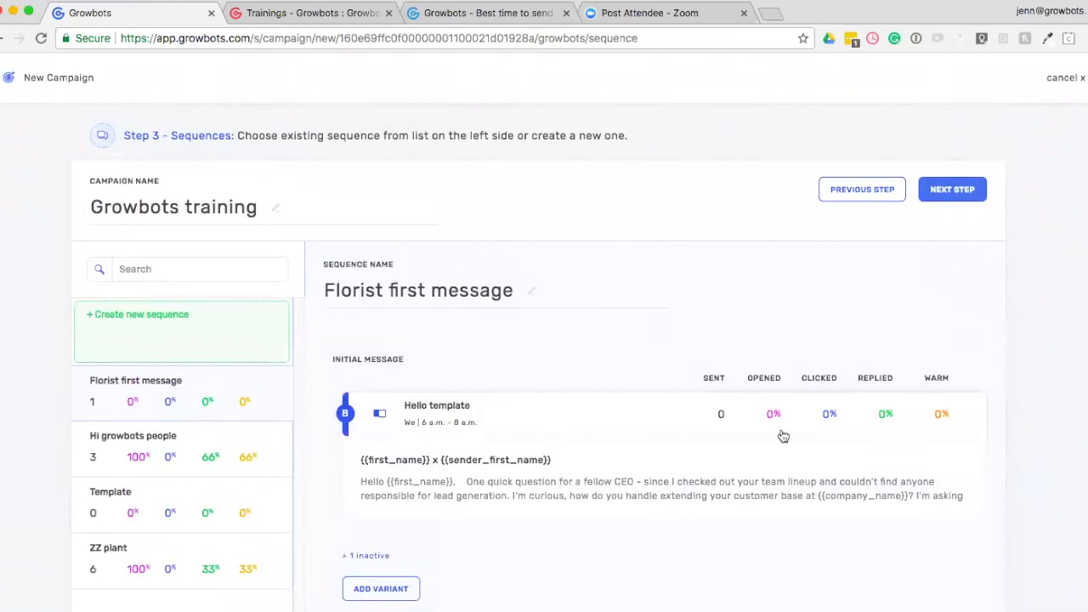
{"action": "scroll", "coordinate": [605, 478], "scroll_direction": "up", "scroll_amount": 2}
{"action": "left_click", "coordinate": [960, 267]}
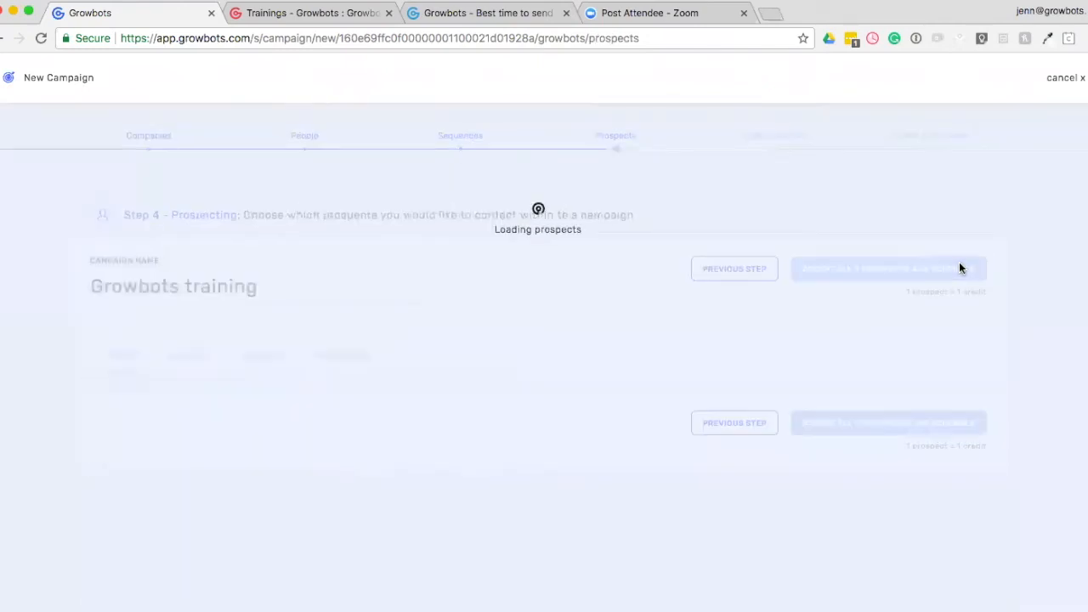
Look over the new prospects and the options for selecting a given number of them at once.
{"action": "scroll", "coordinate": [548, 378], "scroll_direction": "down", "scroll_amount": 1}
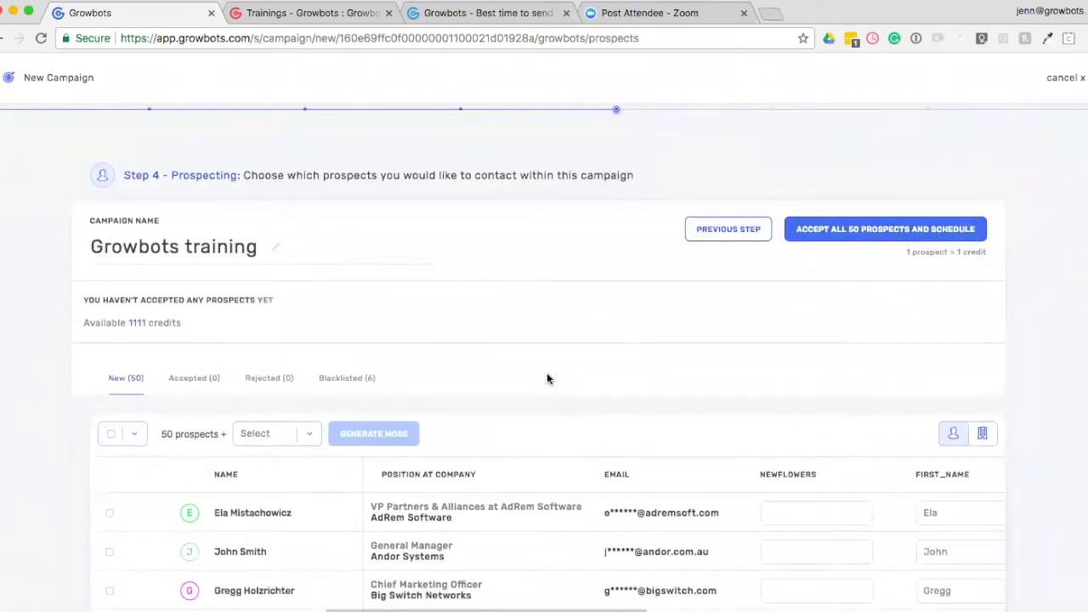
{"action": "scroll", "coordinate": [547, 376], "scroll_direction": "down", "scroll_amount": 4}
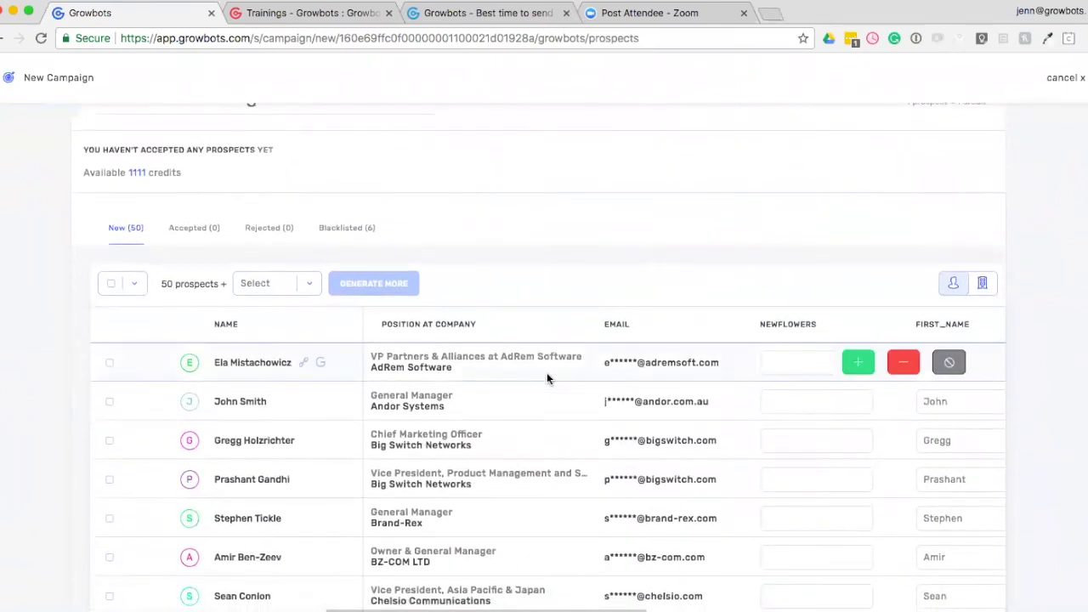
{"action": "left_click", "coordinate": [135, 285]}
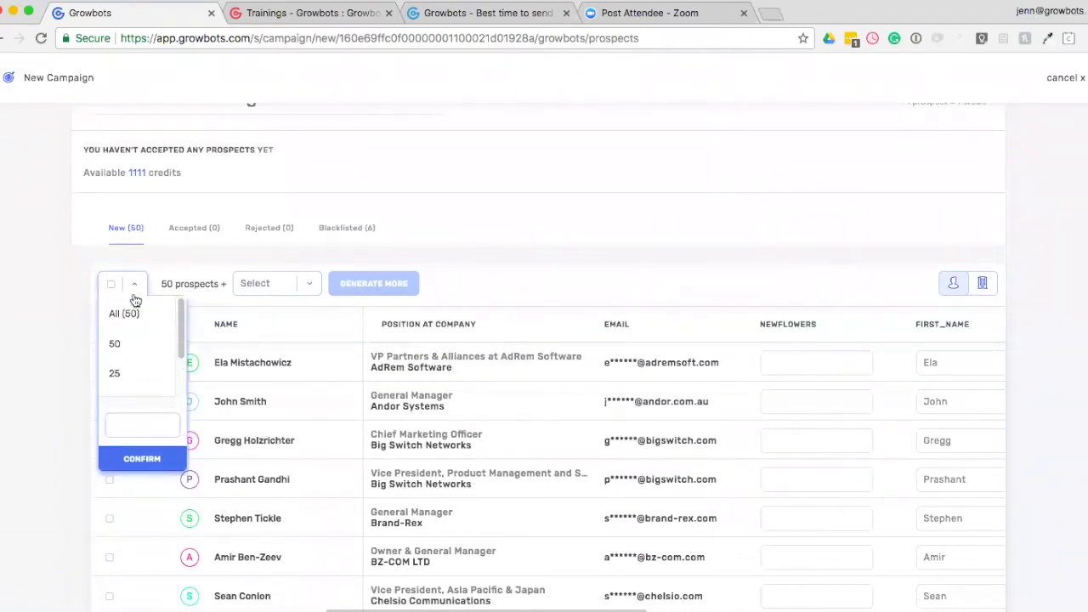
{"action": "left_click", "coordinate": [143, 426]}
{"action": "left_click", "coordinate": [19, 410]}
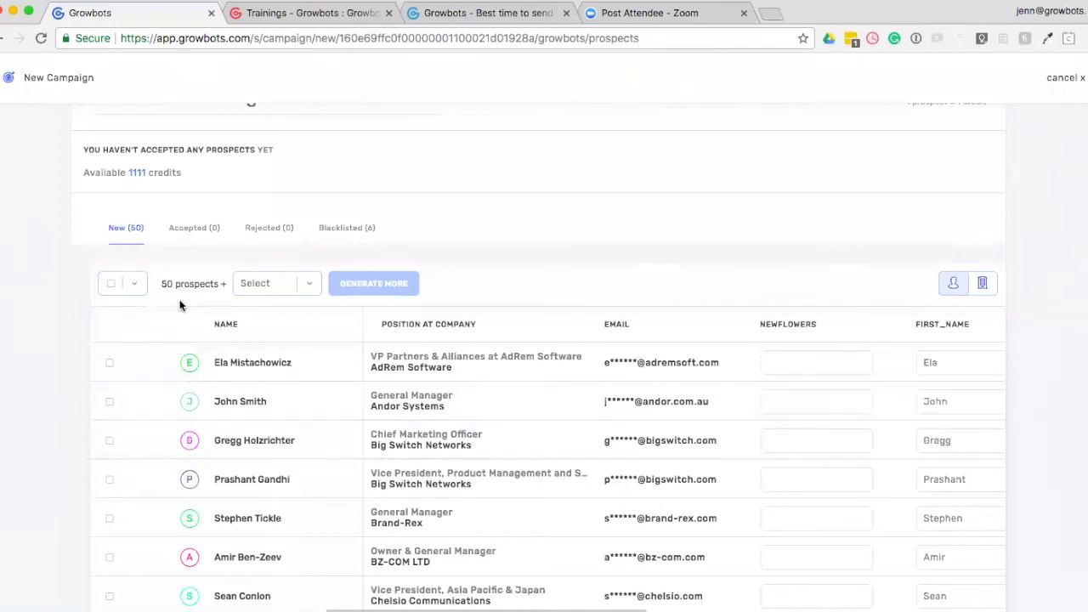
Try choosing 5 as the number of additional prospects to generate.
{"action": "left_click", "coordinate": [257, 283]}
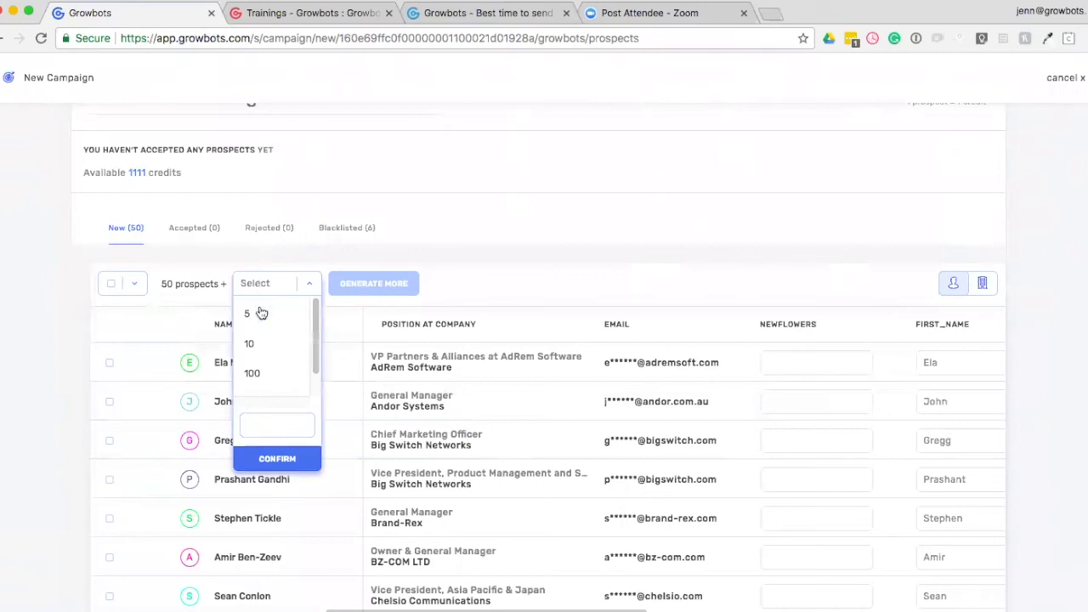
{"action": "left_click", "coordinate": [258, 309]}
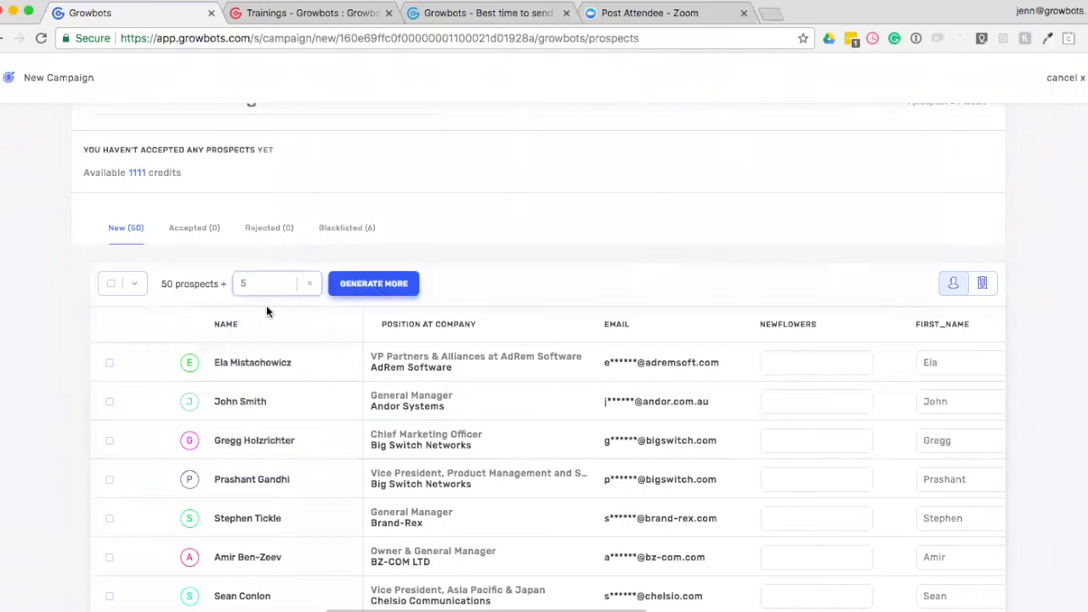
{"action": "mouse_move", "coordinate": [265, 453]}
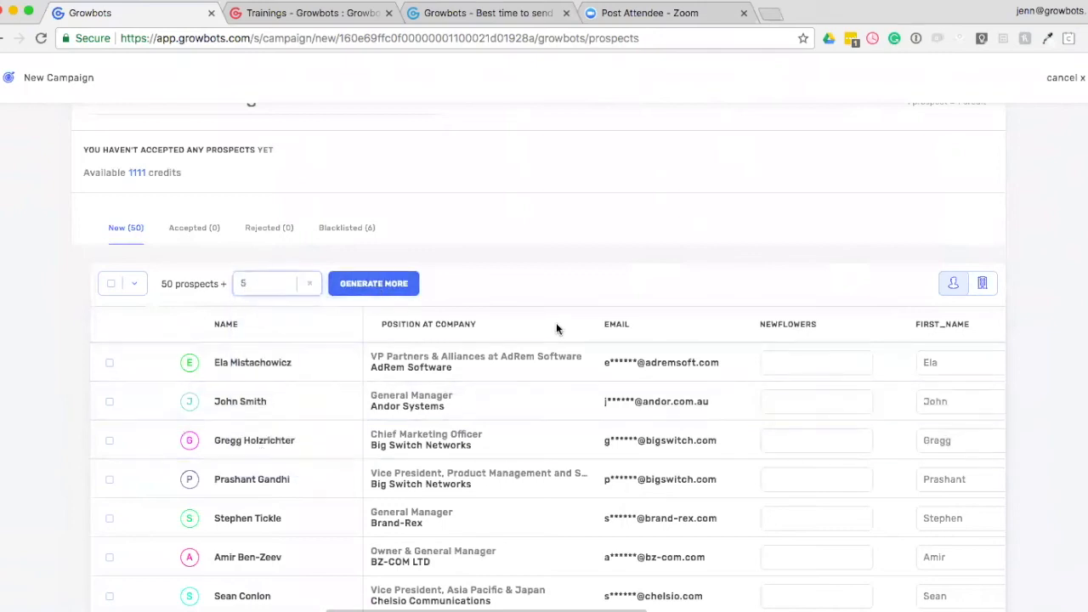
Group the prospects by company and accept the company AdRem Software with its prospect.
{"action": "left_click", "coordinate": [984, 289]}
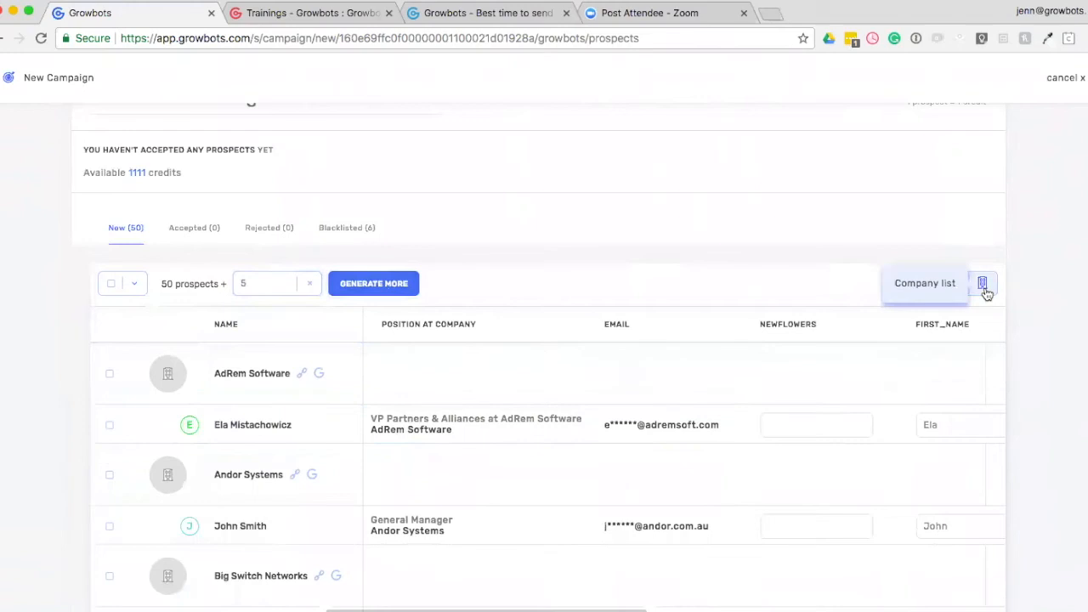
{"action": "left_click", "coordinate": [109, 375]}
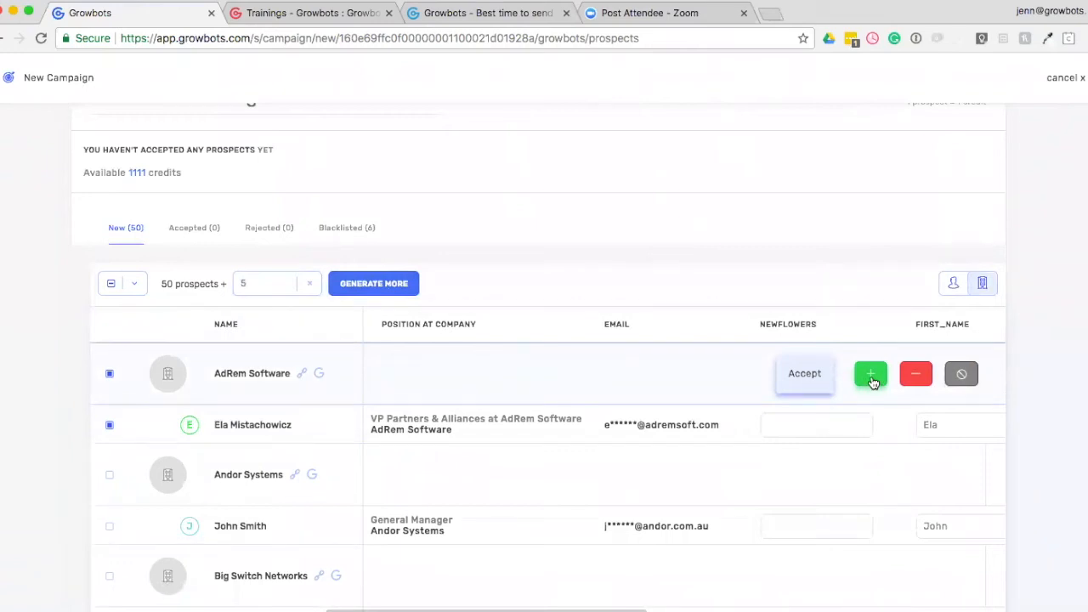
{"action": "left_click", "coordinate": [868, 379]}
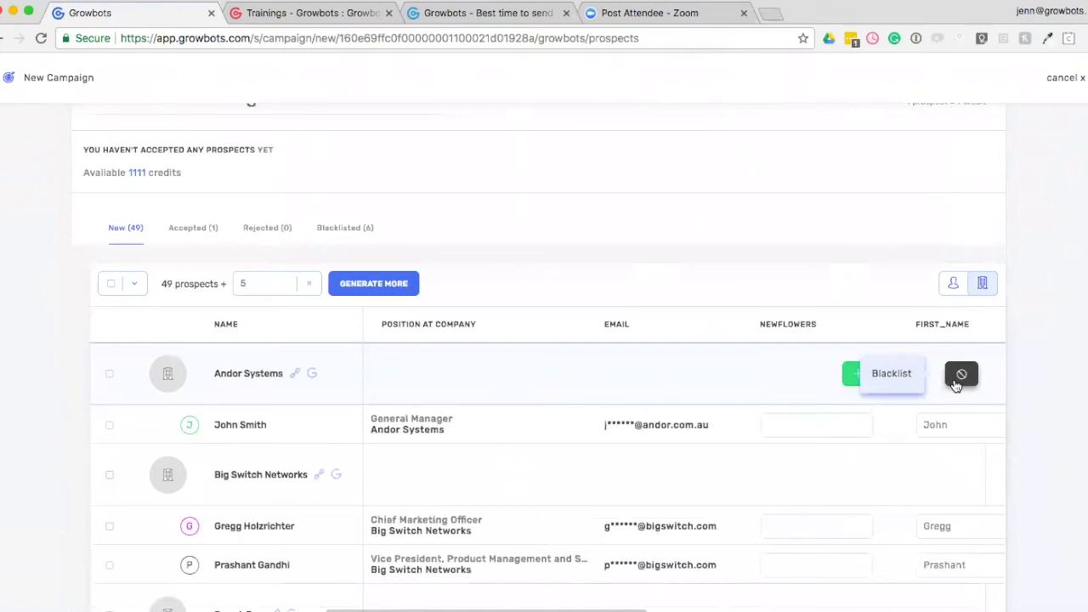
Return to the people list, open the details of the General Manager at Andor Systems, accept this prospect and close the details.
{"action": "left_click", "coordinate": [954, 284]}
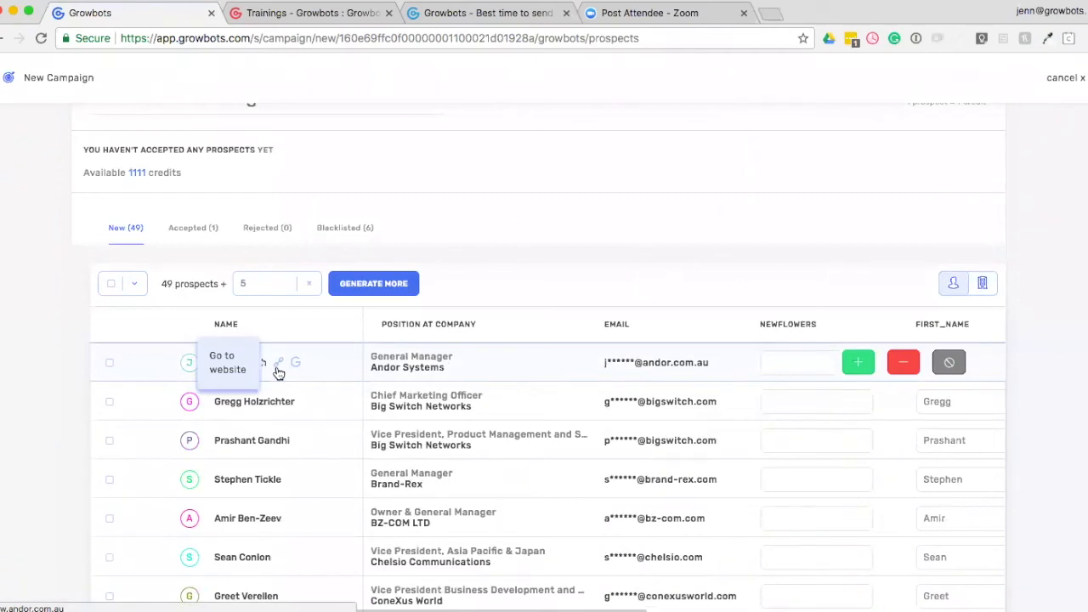
{"action": "left_click", "coordinate": [328, 364]}
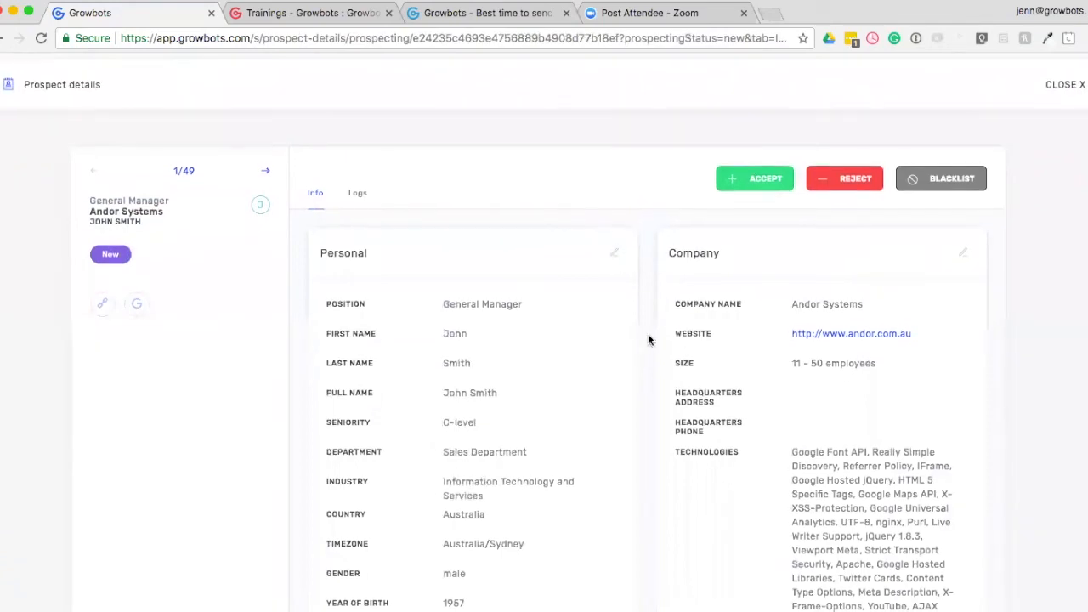
{"action": "left_click", "coordinate": [753, 181]}
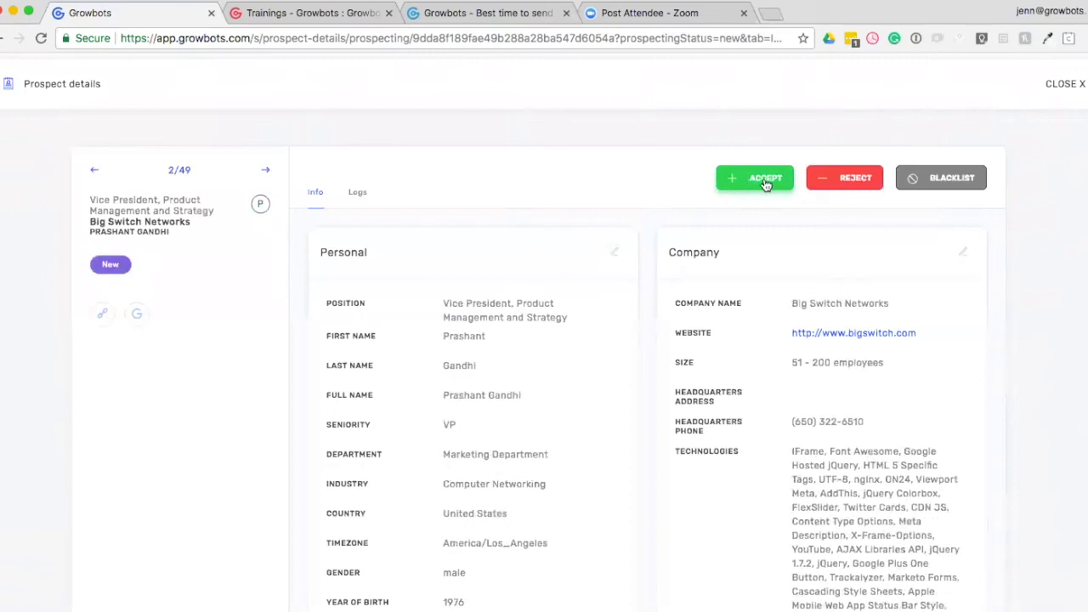
{"action": "left_click", "coordinate": [1063, 88]}
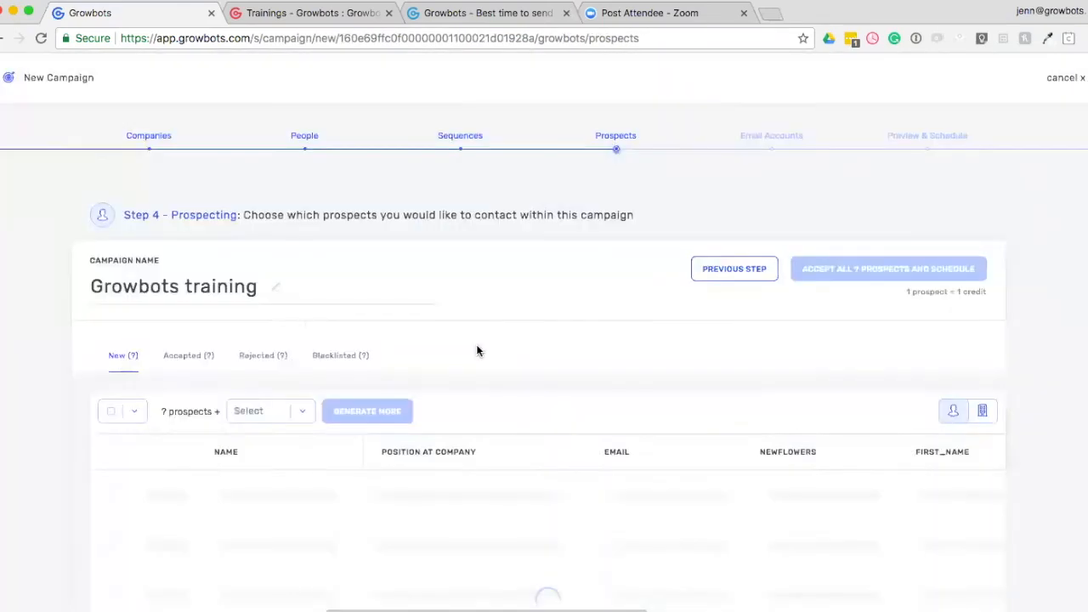
Examine the NewFlowers, first_name and company_name custom field columns in the list of new prospects.
{"action": "scroll", "coordinate": [379, 383], "scroll_direction": "down", "scroll_amount": 2}
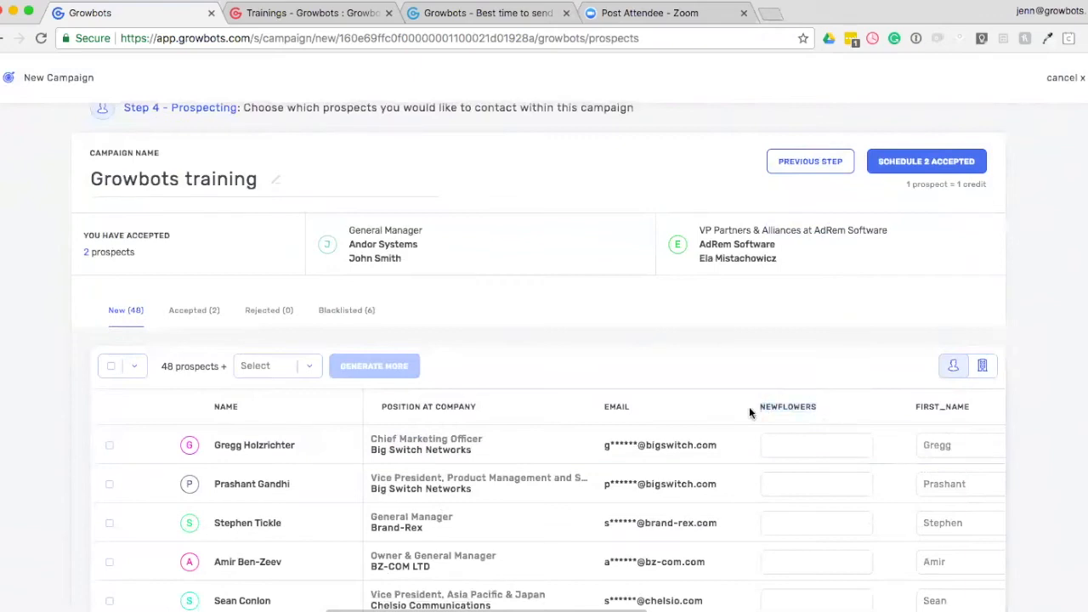
{"action": "scroll", "coordinate": [749, 408], "scroll_direction": "down", "scroll_amount": 1}
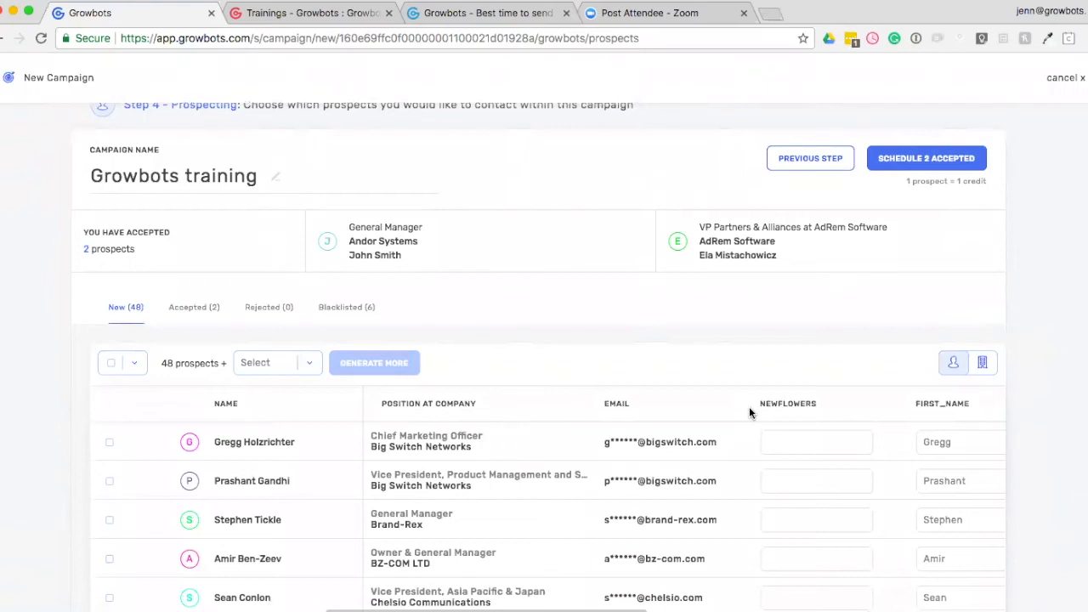
{"action": "scroll", "coordinate": [749, 412], "scroll_direction": "down", "scroll_amount": 1}
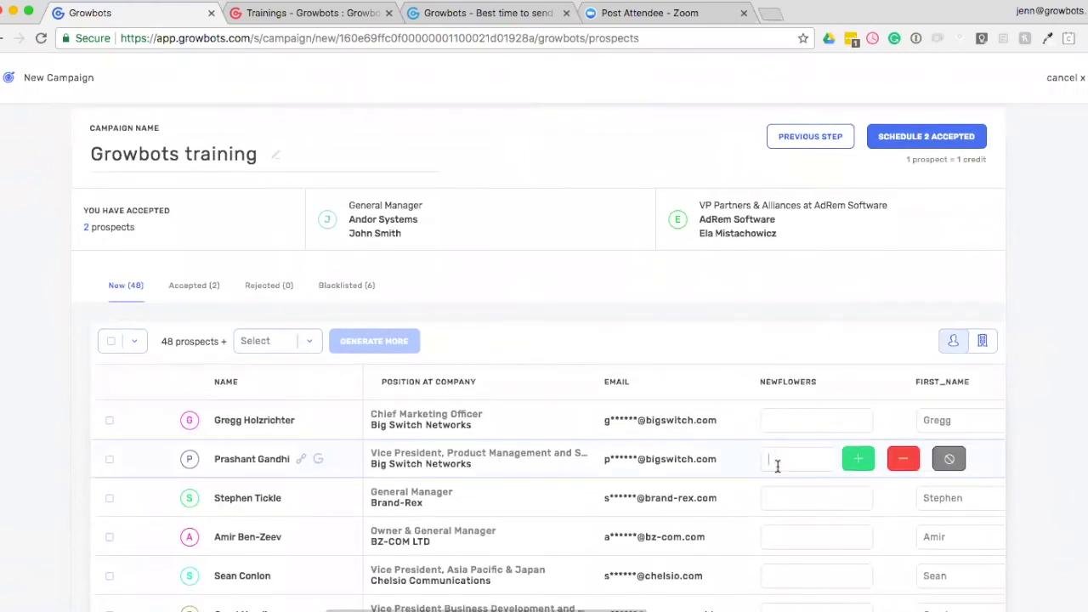
{"action": "left_click", "coordinate": [778, 496]}
{"action": "scroll", "coordinate": [778, 496], "scroll_direction": "down", "scroll_amount": 2}
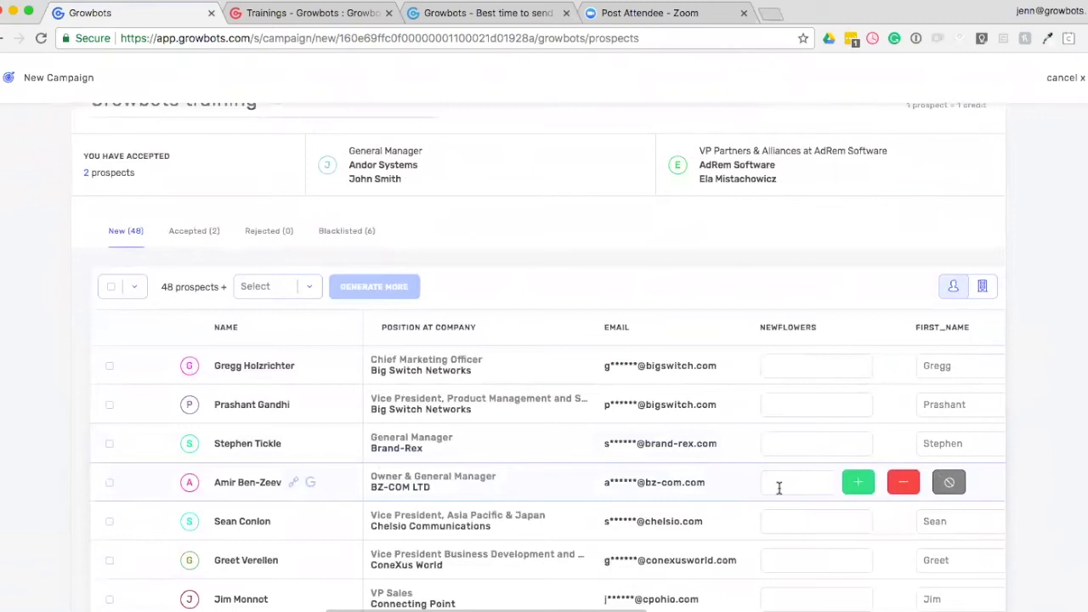
{"action": "scroll", "coordinate": [779, 491], "scroll_direction": "up", "scroll_amount": 1}
{"action": "scroll", "coordinate": [780, 494], "scroll_direction": "down", "scroll_amount": 1}
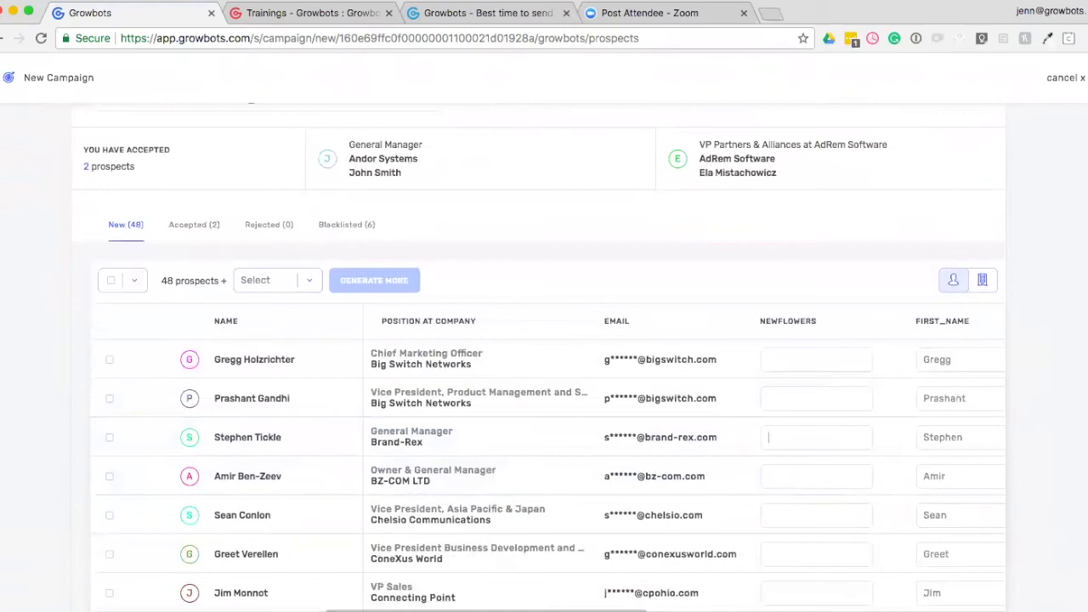
{"action": "scroll", "coordinate": [768, 483], "scroll_direction": "right", "scroll_amount": 9}
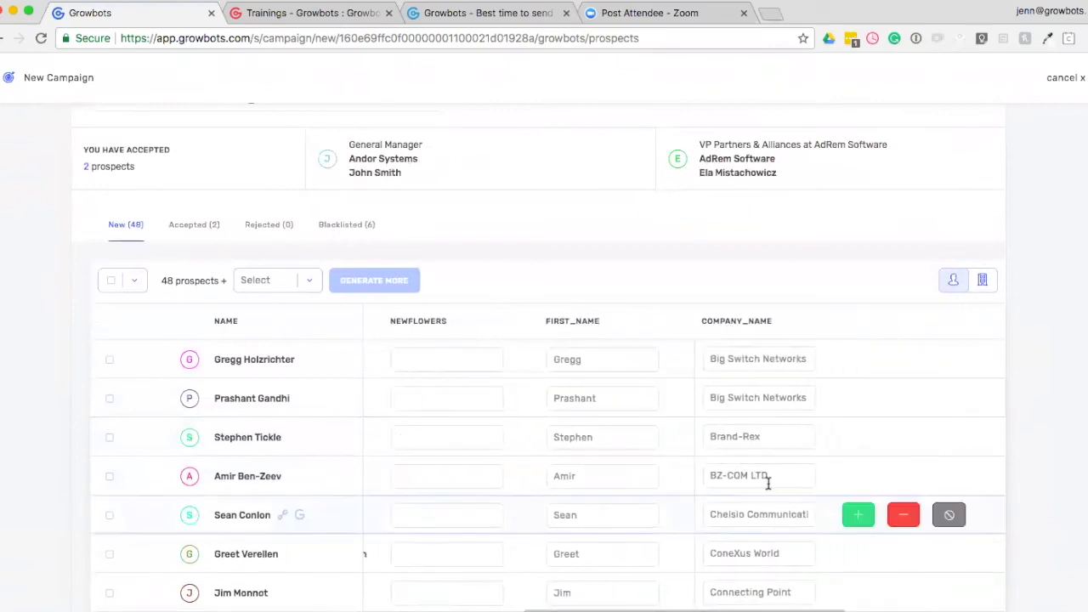
Select all prospects in the accepted list and proceed to scheduling them.
{"action": "left_click", "coordinate": [771, 479]}
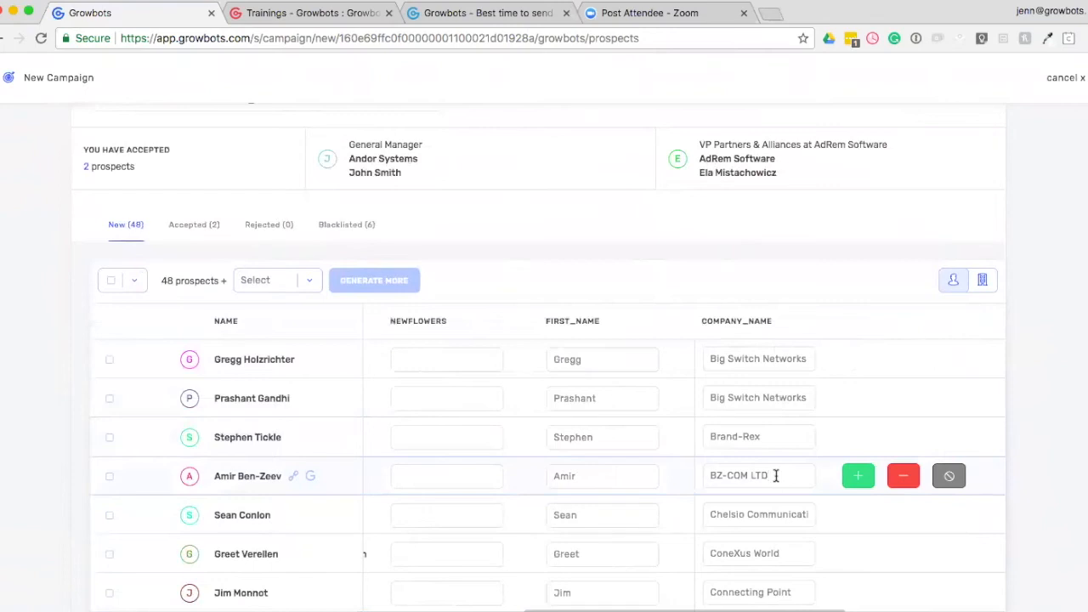
{"action": "scroll", "coordinate": [776, 477], "scroll_direction": "up", "scroll_amount": 1}
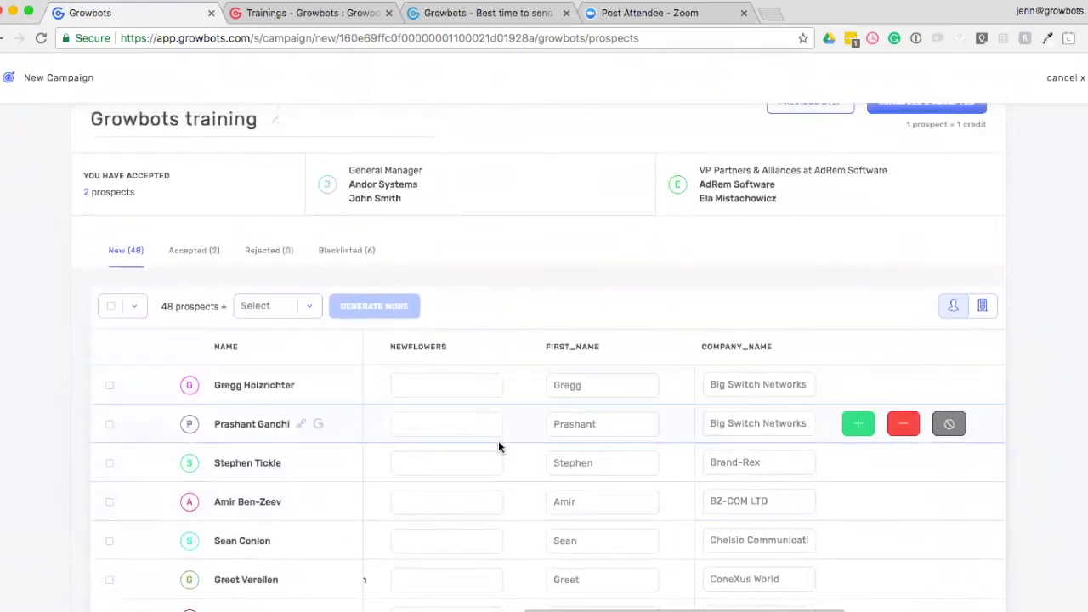
{"action": "left_click", "coordinate": [204, 258]}
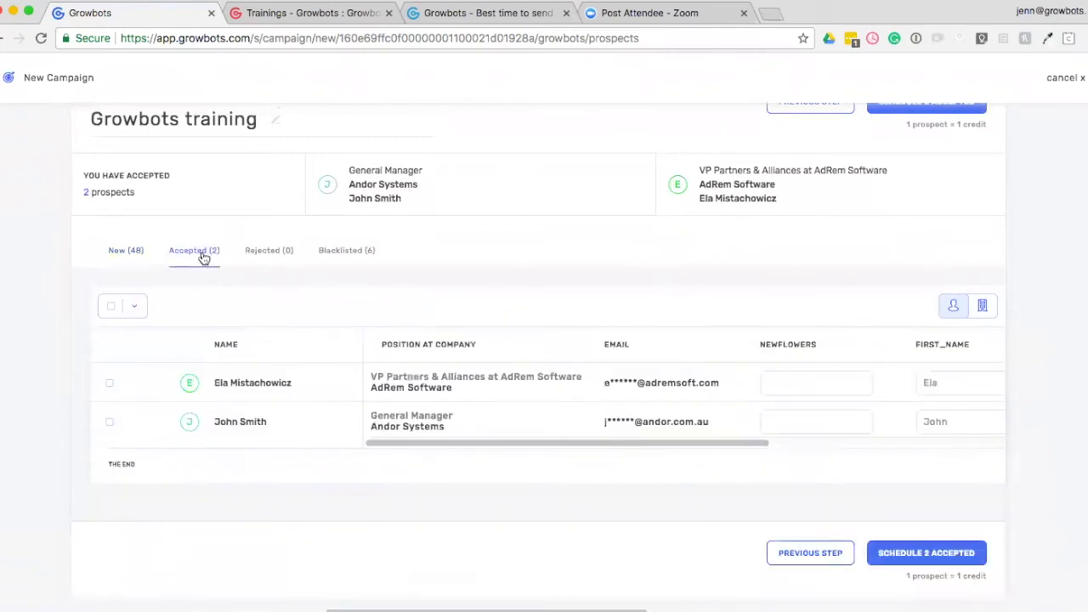
{"action": "left_click", "coordinate": [111, 307]}
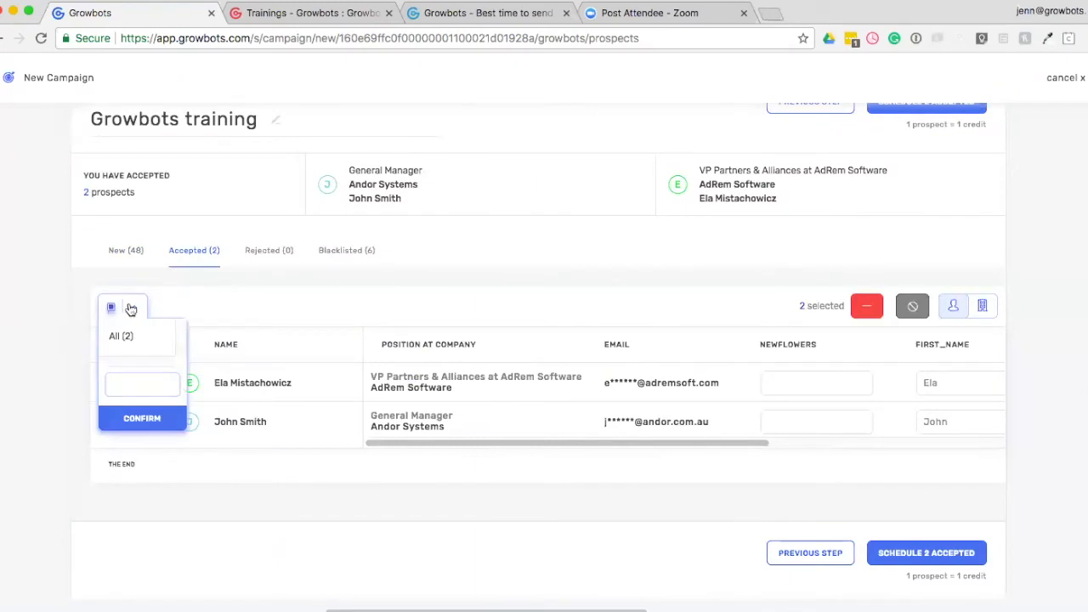
{"action": "scroll", "coordinate": [690, 281], "scroll_direction": "up", "scroll_amount": 3}
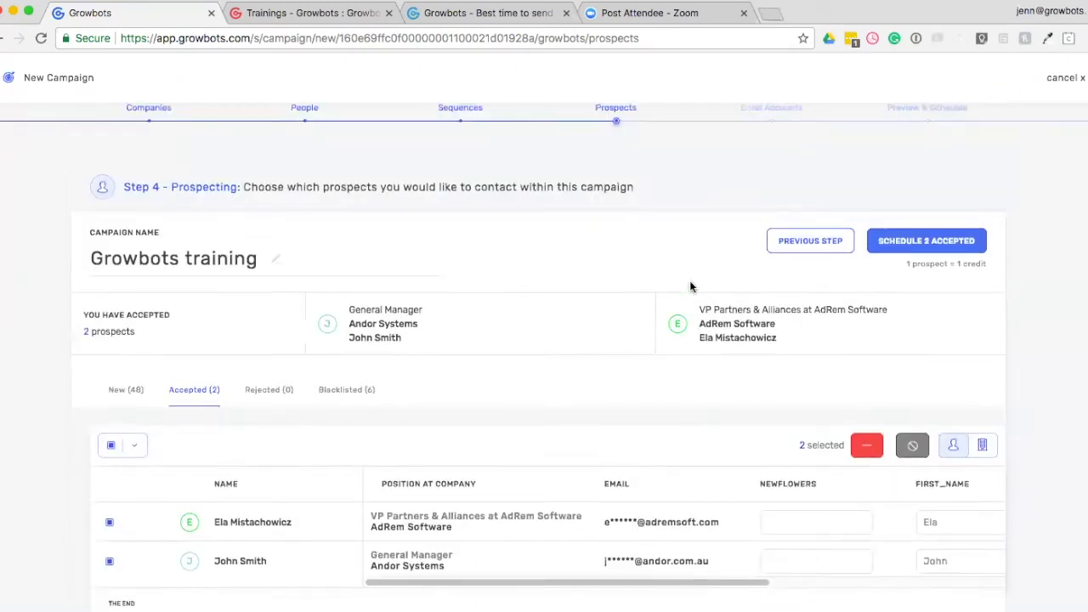
{"action": "left_click", "coordinate": [907, 249]}
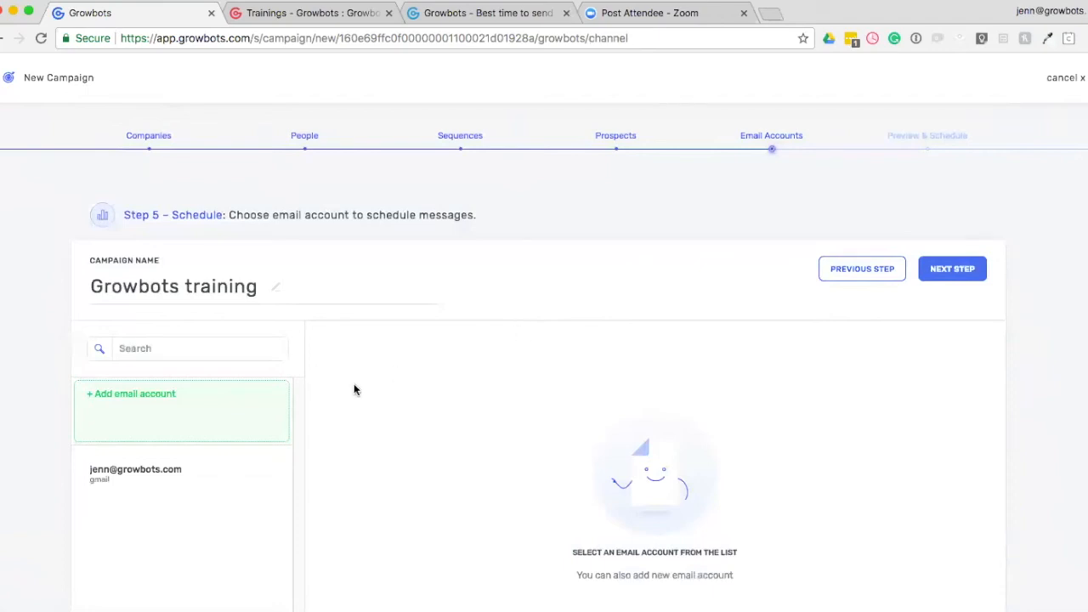
Select the Gmail account, look over its daily message limit and custom field settings, and cancel back to the campaign.
{"action": "left_click", "coordinate": [134, 486]}
{"action": "scroll", "coordinate": [34, 474], "scroll_direction": "down", "scroll_amount": 2}
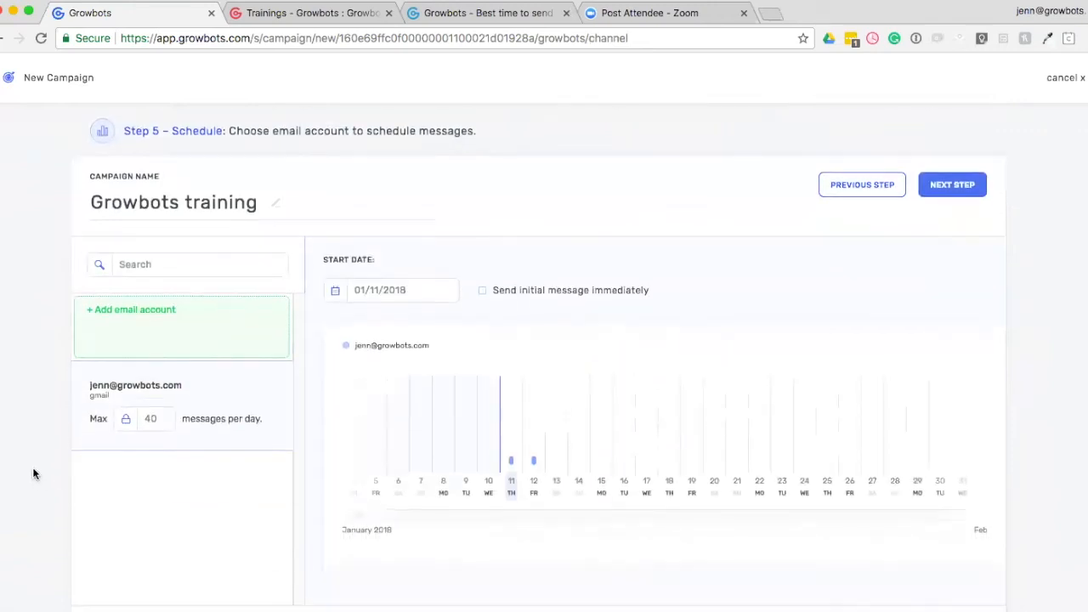
{"action": "left_click", "coordinate": [151, 418]}
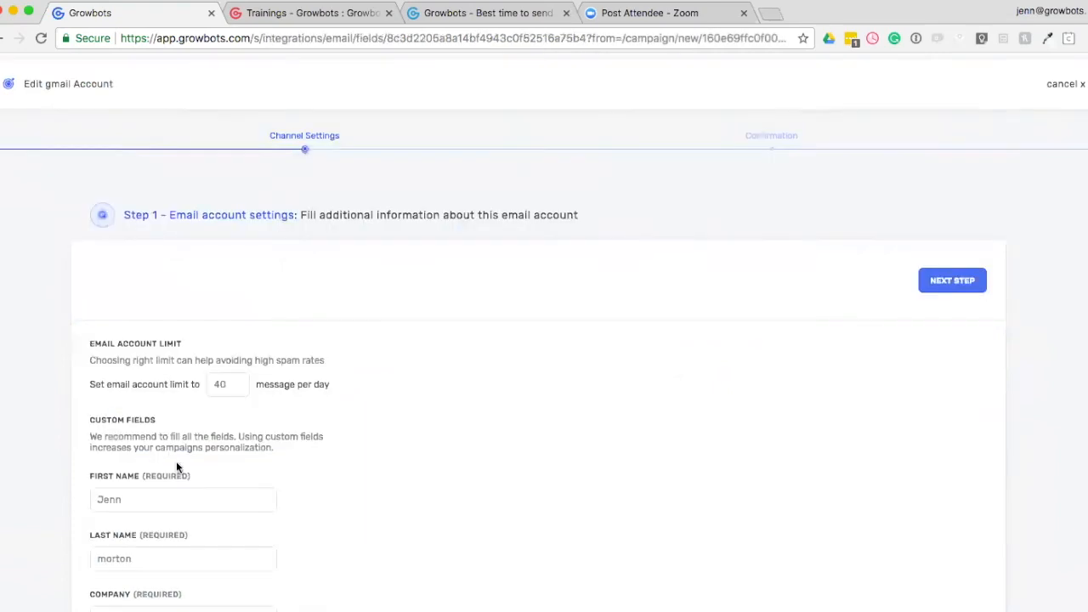
{"action": "scroll", "coordinate": [177, 382], "scroll_direction": "down", "scroll_amount": 3}
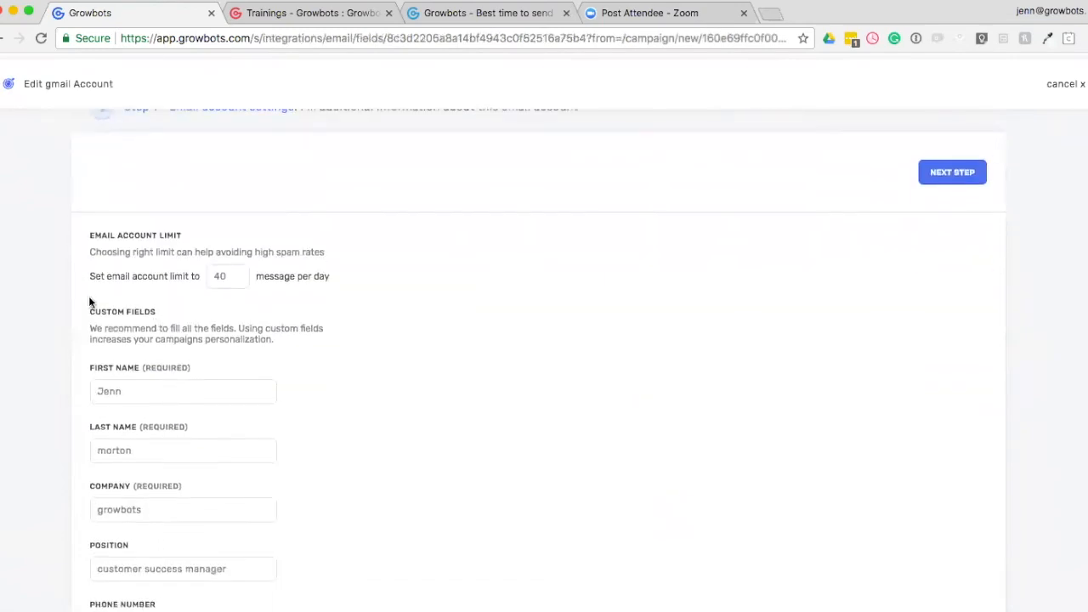
{"action": "scroll", "coordinate": [323, 314], "scroll_direction": "up", "scroll_amount": 3}
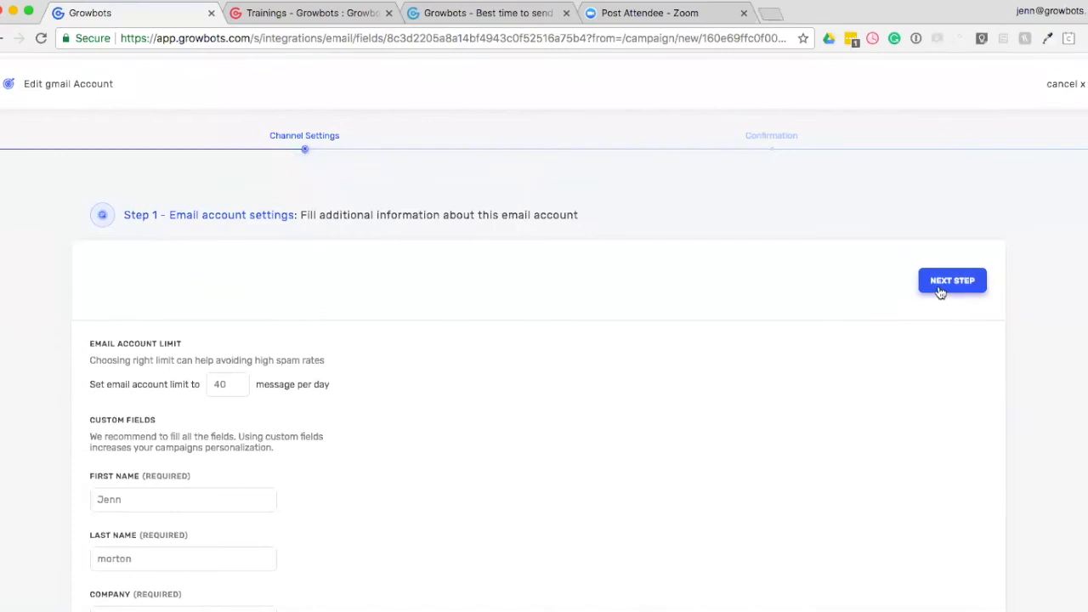
{"action": "left_click", "coordinate": [1065, 85]}
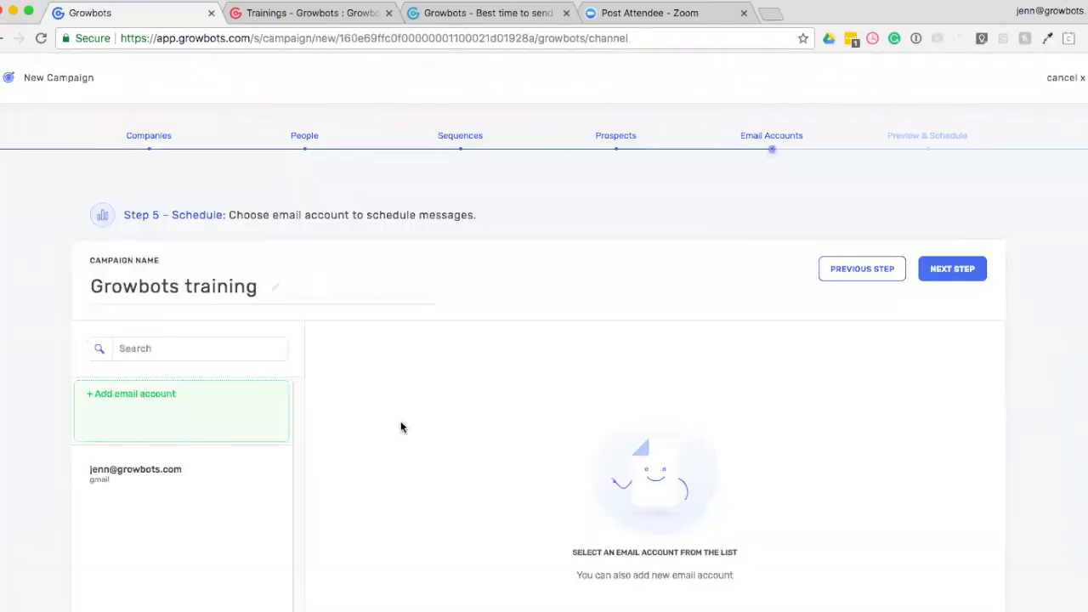
Choose the Gmail account for sending and set the campaign start date to 01/11/2020.
{"action": "left_click", "coordinate": [217, 480]}
{"action": "scroll", "coordinate": [219, 481], "scroll_direction": "down", "scroll_amount": 2}
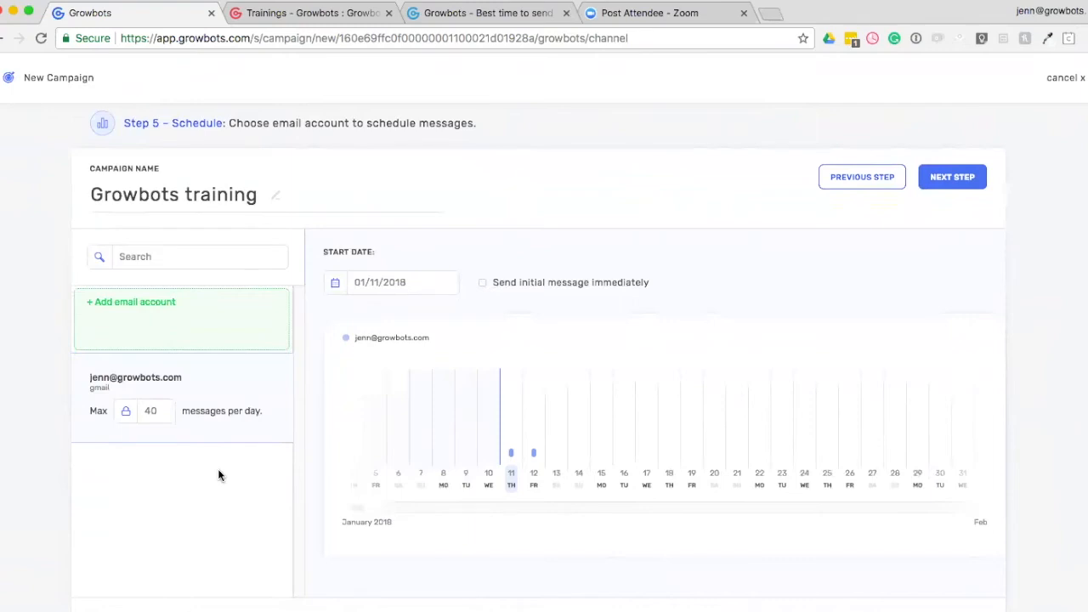
{"action": "left_click", "coordinate": [409, 282]}
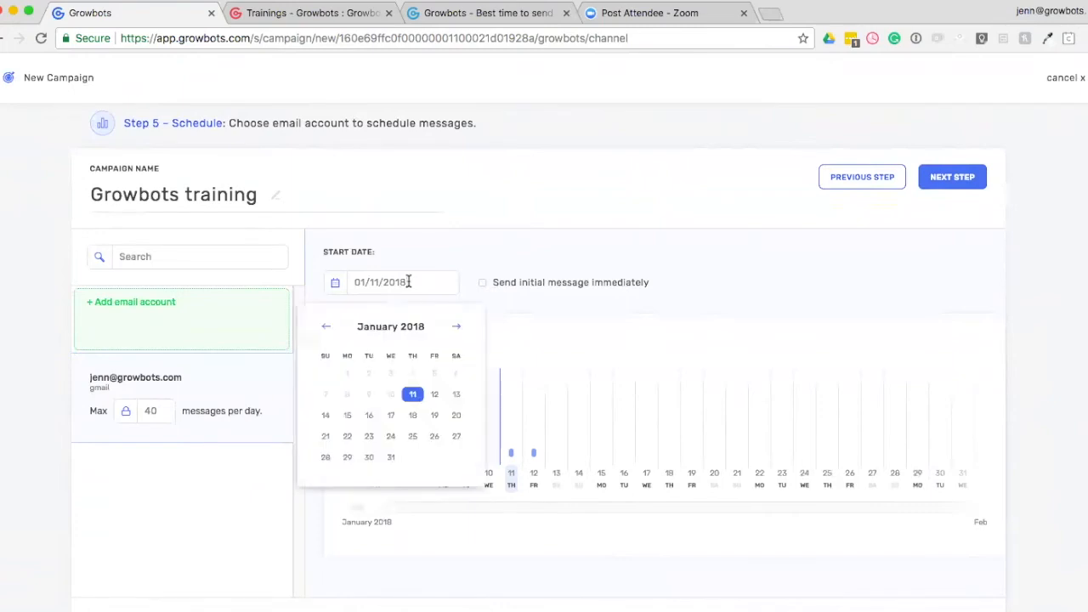
{"action": "key", "text": "BackSpace"}
{"action": "key", "text": "BackSpace"}
{"action": "type", "text": "20"}
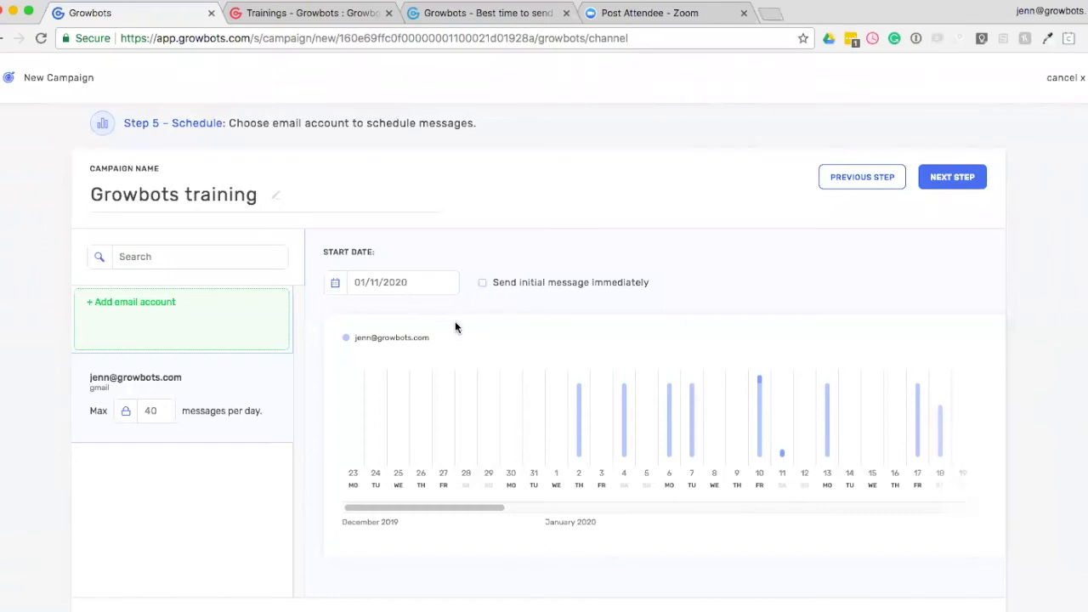
Check the January 2020 sending chart and continue to the campaign preview.
{"action": "left_click_drag", "start_coordinate": [446, 502], "coordinate": [489, 507]}
{"action": "mouse_move", "coordinate": [453, 438]}
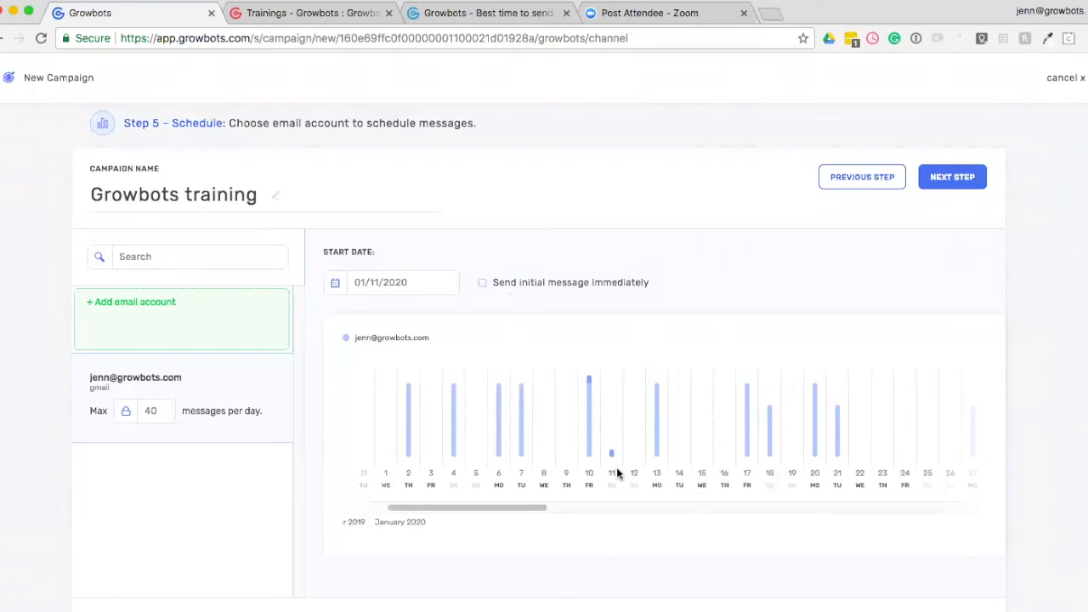
{"action": "scroll", "coordinate": [779, 280], "scroll_direction": "up", "scroll_amount": 2}
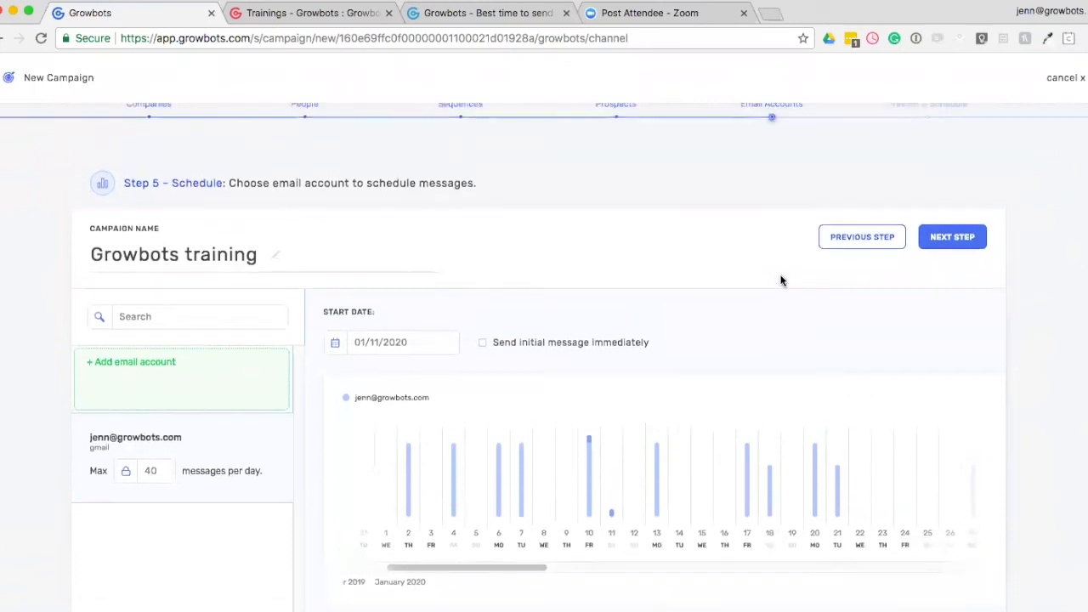
{"action": "left_click", "coordinate": [953, 237]}
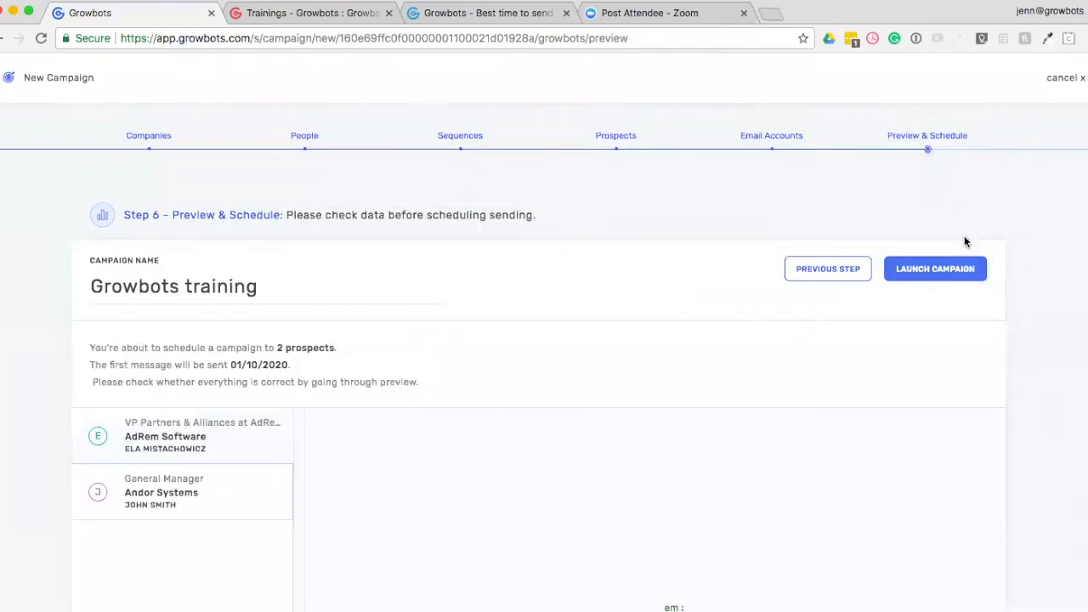
Preview the initial email for the General Manager at Andor Systems, checking the personalised text and the sender's position in the signature.
{"action": "scroll", "coordinate": [528, 320], "scroll_direction": "down", "scroll_amount": 3}
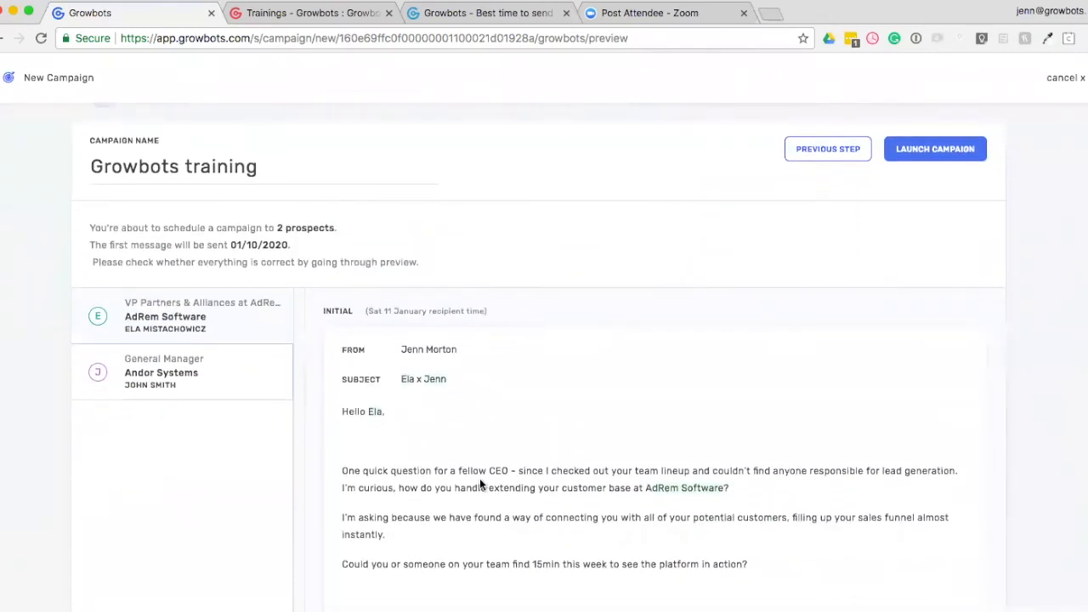
{"action": "left_click", "coordinate": [213, 381]}
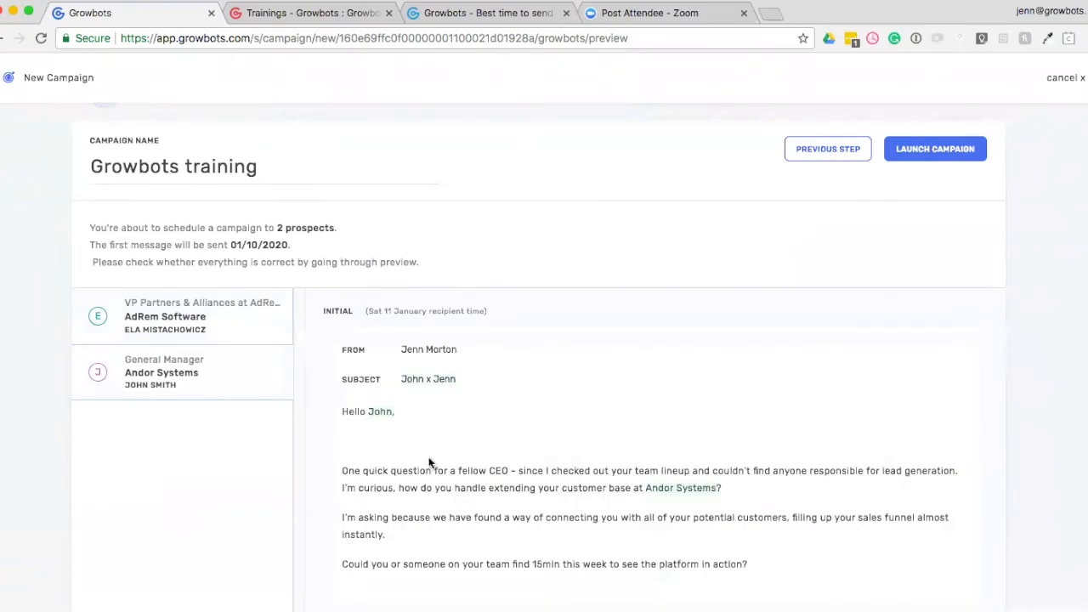
{"action": "scroll", "coordinate": [430, 463], "scroll_direction": "down", "scroll_amount": 2}
{"action": "scroll", "coordinate": [394, 388], "scroll_direction": "down", "scroll_amount": 2}
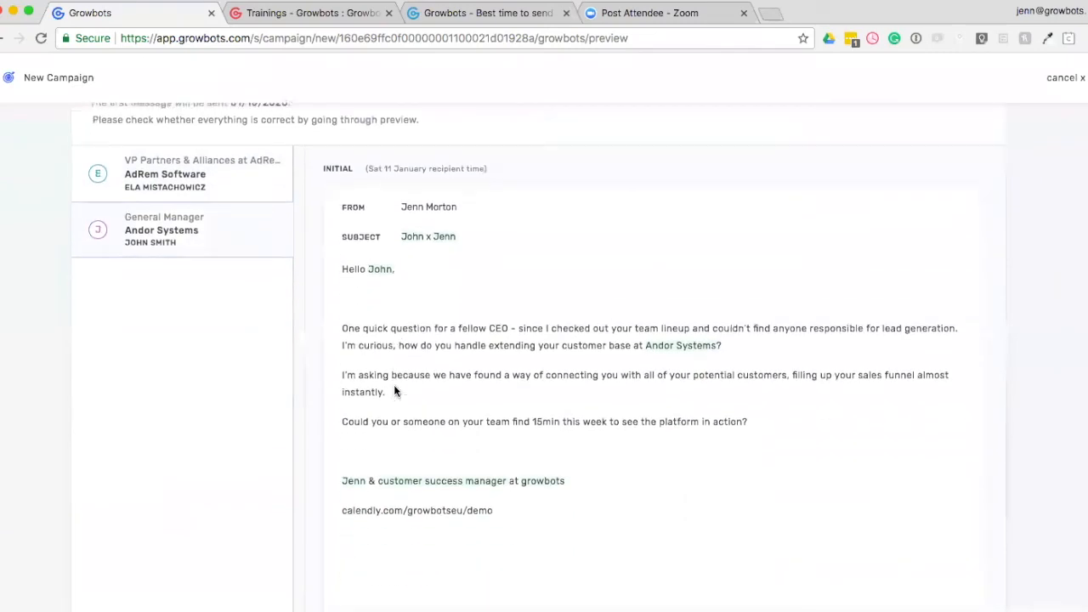
{"action": "left_click_drag", "start_coordinate": [379, 479], "coordinate": [599, 485]}
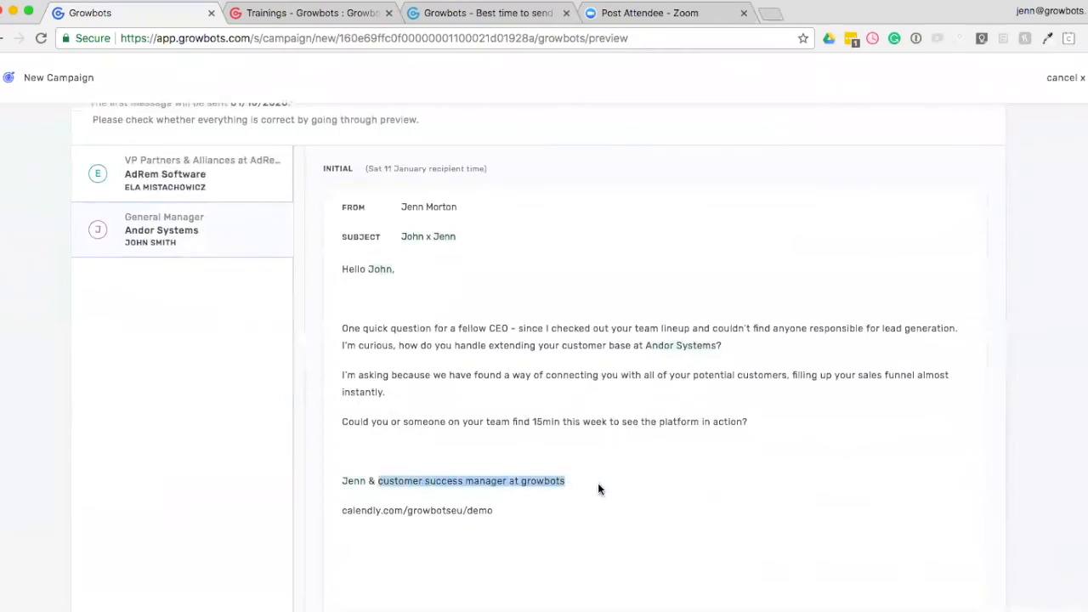
Launch the Growbots training campaign and open its details.
{"action": "scroll", "coordinate": [598, 483], "scroll_direction": "up", "scroll_amount": 4}
{"action": "scroll", "coordinate": [593, 472], "scroll_direction": "up", "scroll_amount": 2}
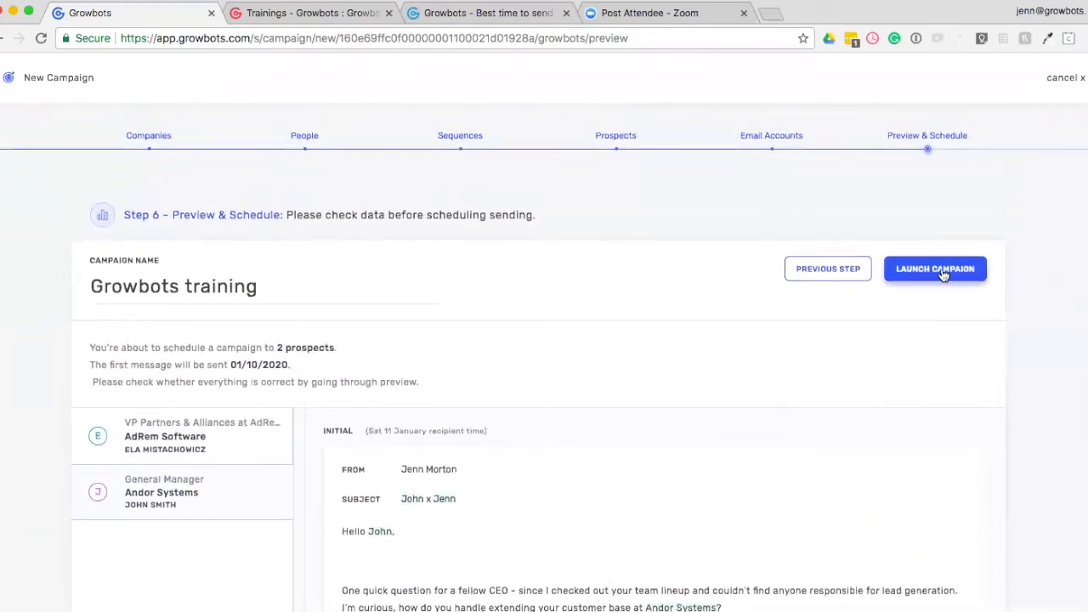
{"action": "left_click", "coordinate": [938, 272]}
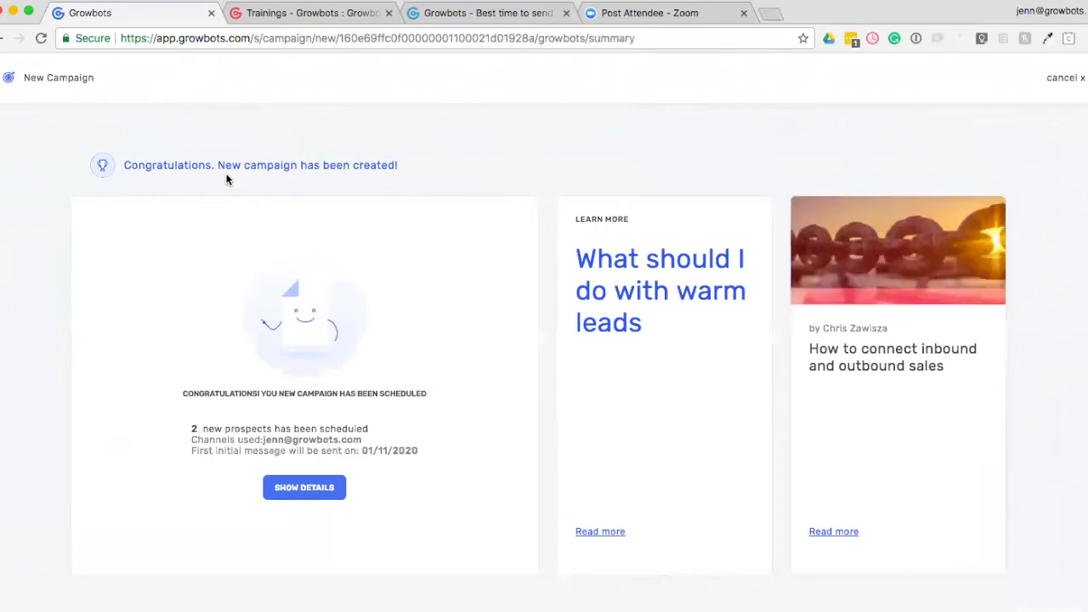
{"action": "left_click", "coordinate": [326, 491]}
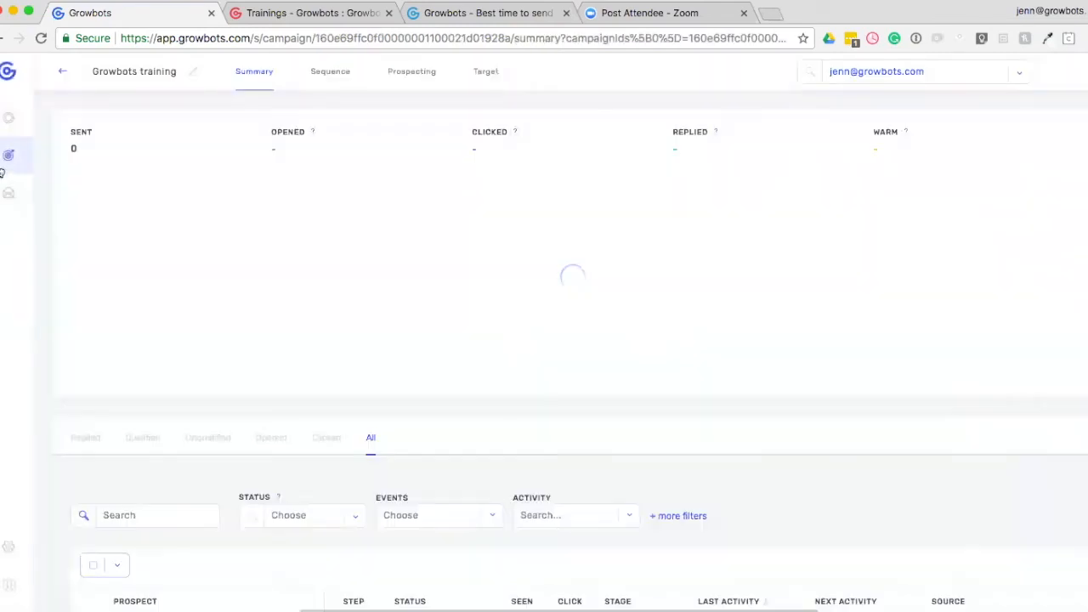
Review the campaign's scheduled prospects and look through the actions available for the AdRem Software prospect.
{"action": "mouse_move", "coordinate": [8, 161]}
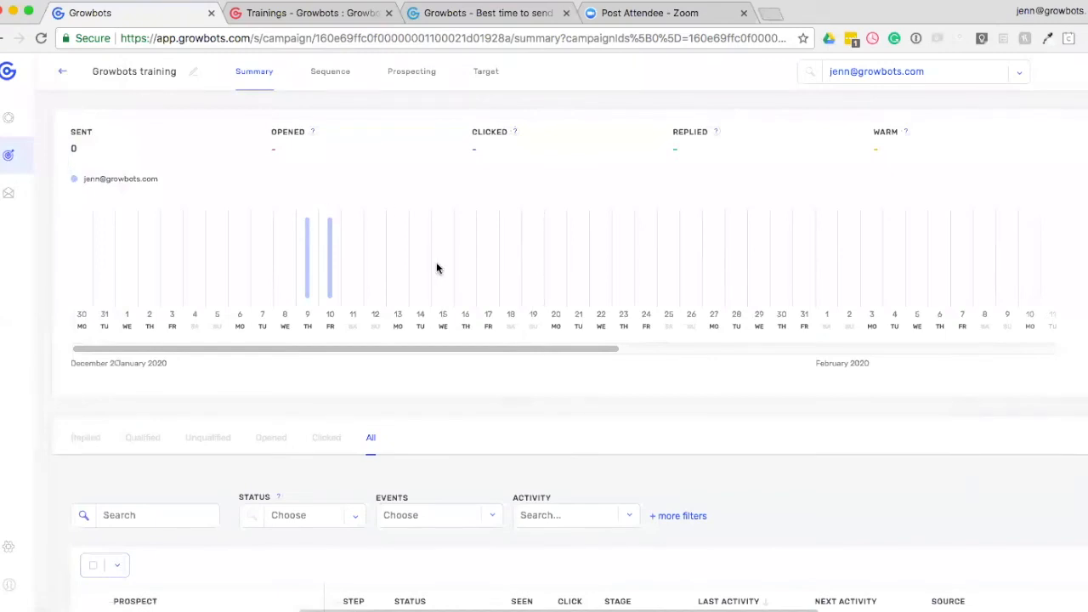
{"action": "scroll", "coordinate": [432, 372], "scroll_direction": "down", "scroll_amount": 5}
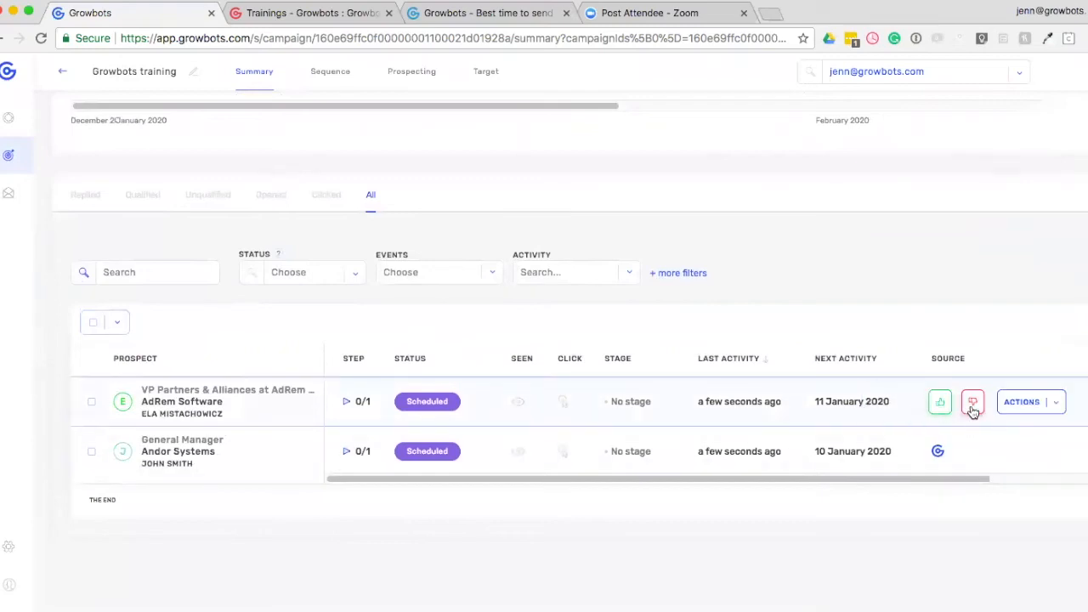
{"action": "left_click", "coordinate": [1057, 409]}
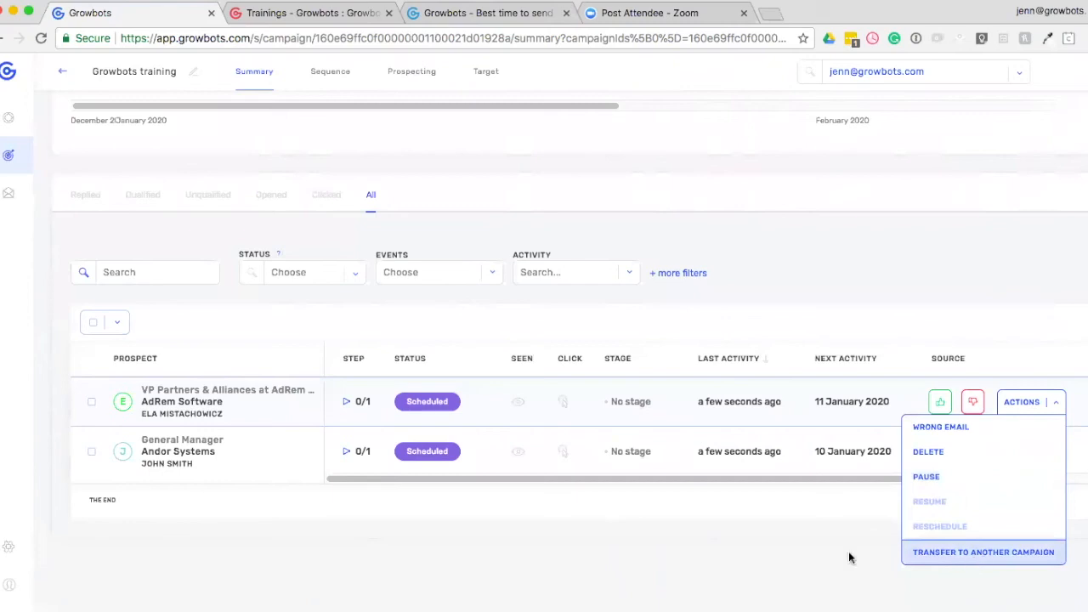
{"action": "left_click", "coordinate": [708, 553]}
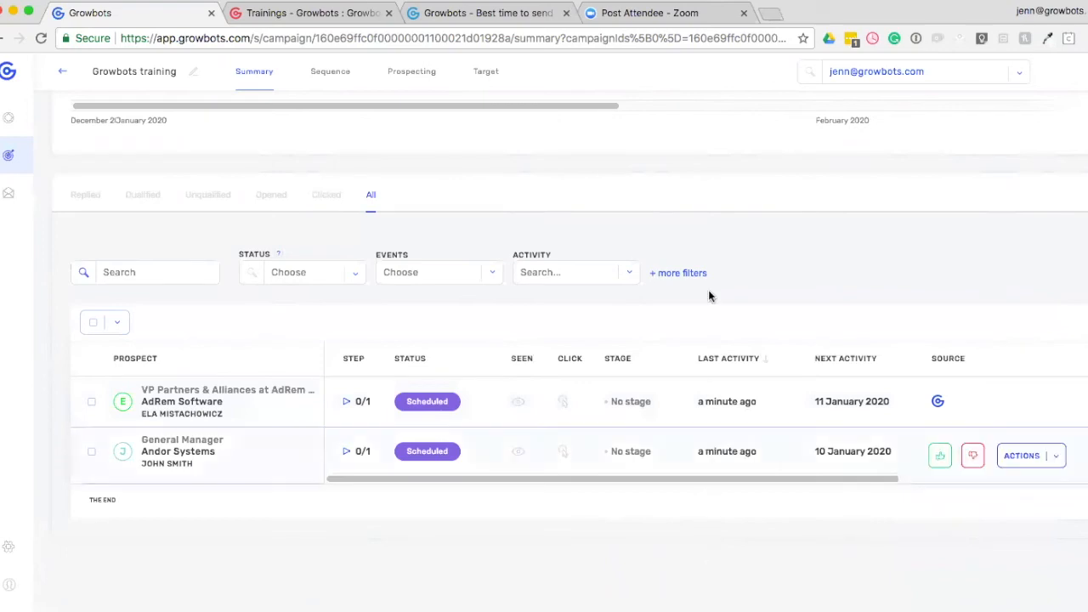
Show the additional prospect filters and look through the Status filter's prospect, sending and alert options.
{"action": "left_click", "coordinate": [687, 275]}
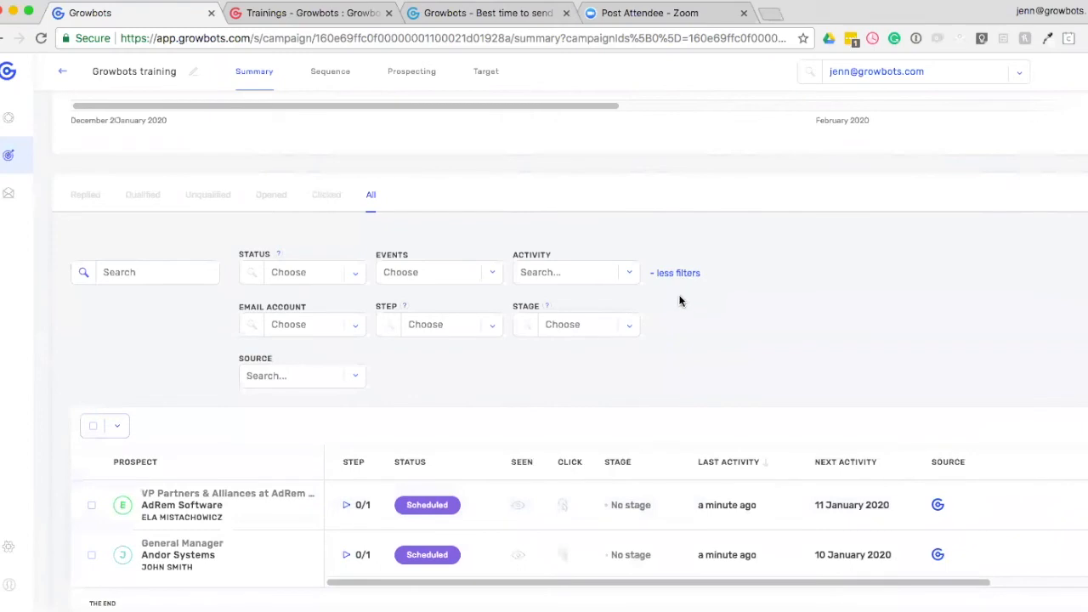
{"action": "left_click", "coordinate": [356, 274]}
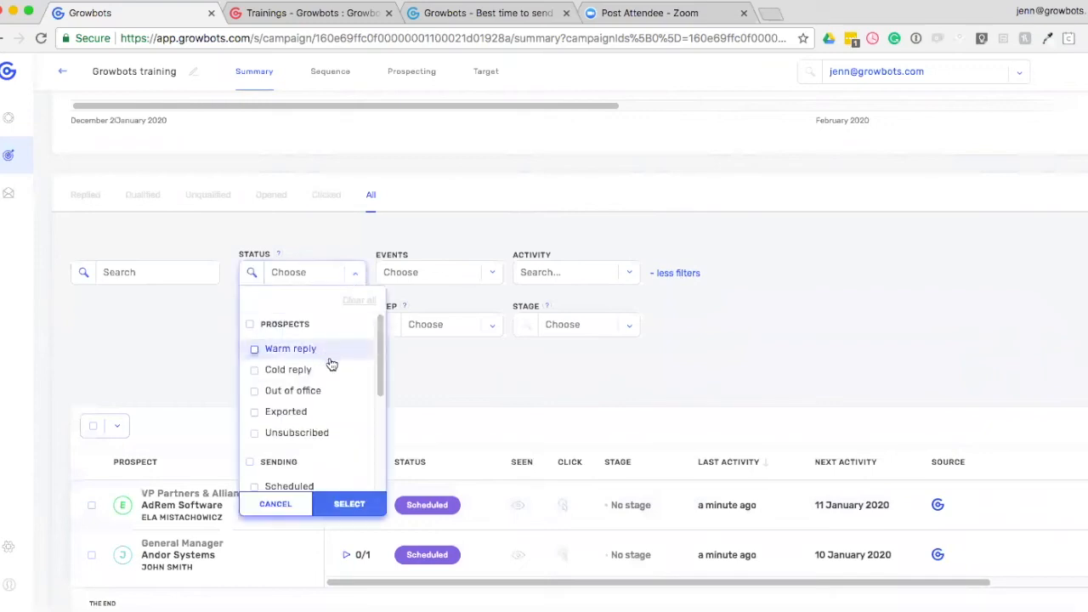
{"action": "scroll", "coordinate": [331, 364], "scroll_direction": "down", "scroll_amount": 3}
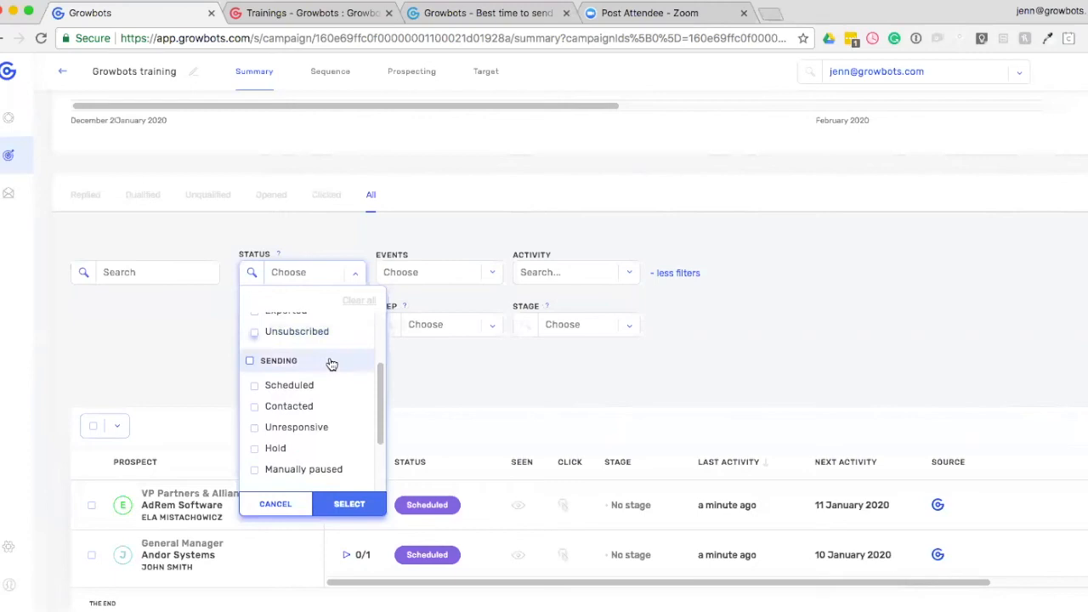
{"action": "scroll", "coordinate": [323, 389], "scroll_direction": "down", "scroll_amount": 1}
{"action": "scroll", "coordinate": [327, 438], "scroll_direction": "down", "scroll_amount": 1}
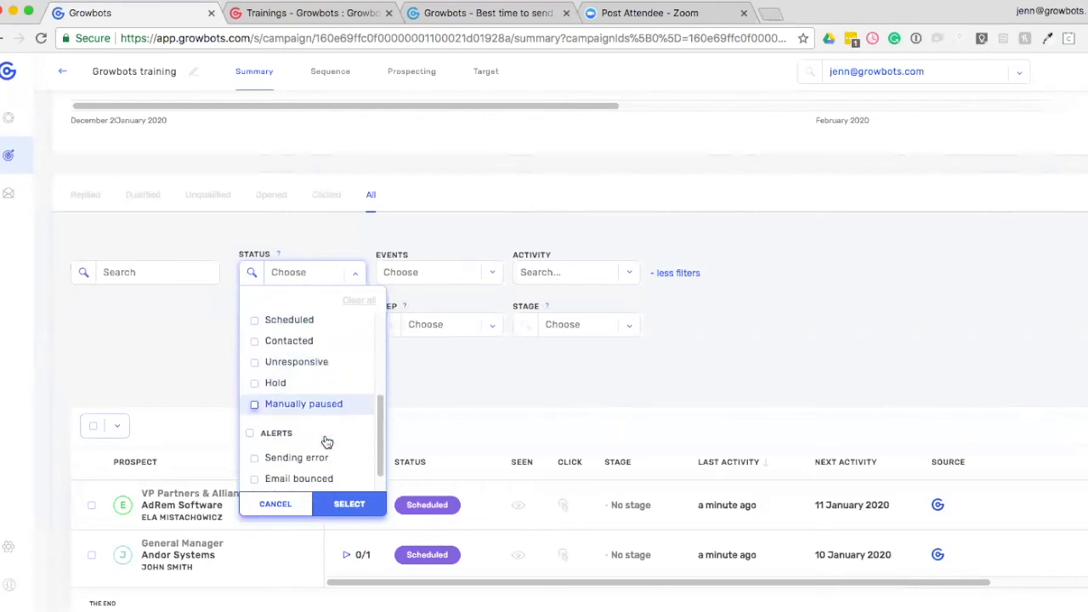
{"action": "scroll", "coordinate": [326, 438], "scroll_direction": "down", "scroll_amount": 1}
{"action": "scroll", "coordinate": [321, 425], "scroll_direction": "down", "scroll_amount": 1}
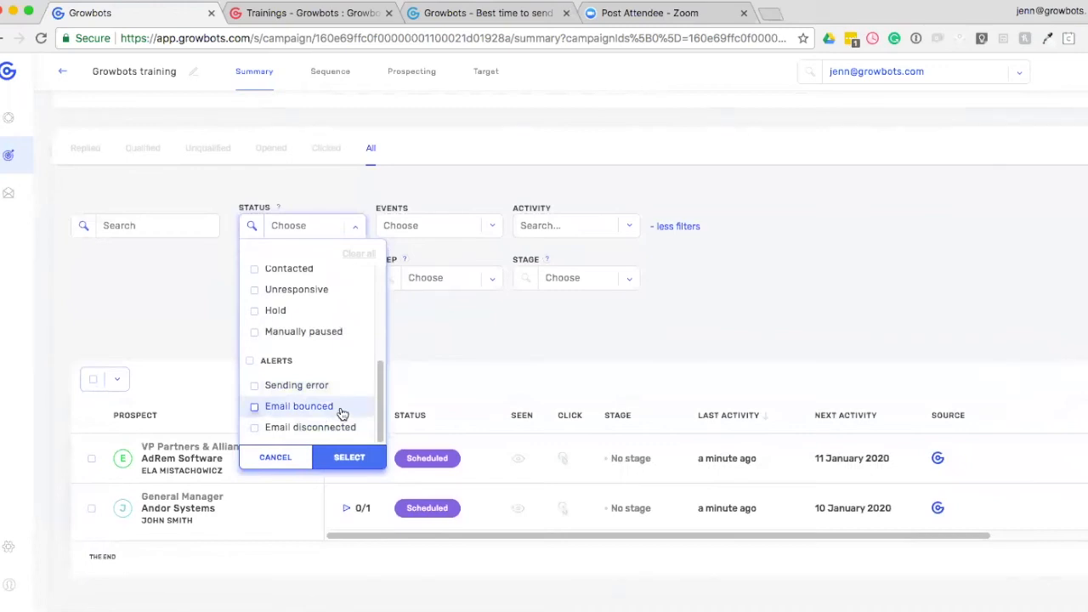
{"action": "left_click", "coordinate": [458, 322]}
Look through the options offered by the Events, Activity and Email Account prospect filters.
{"action": "left_click", "coordinate": [494, 227]}
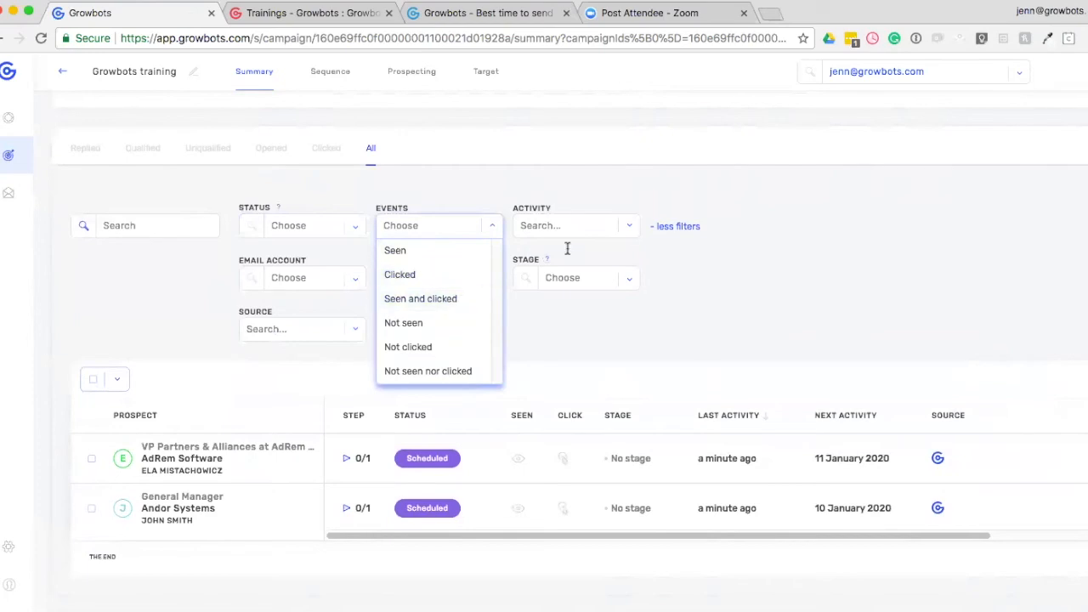
{"action": "left_click", "coordinate": [627, 226]}
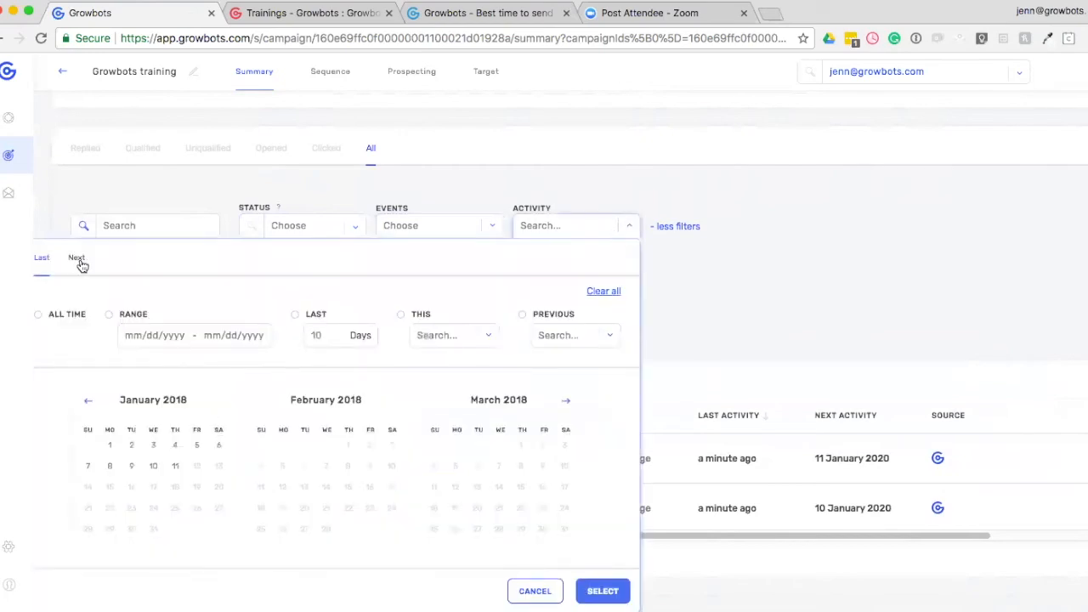
{"action": "left_click", "coordinate": [213, 204]}
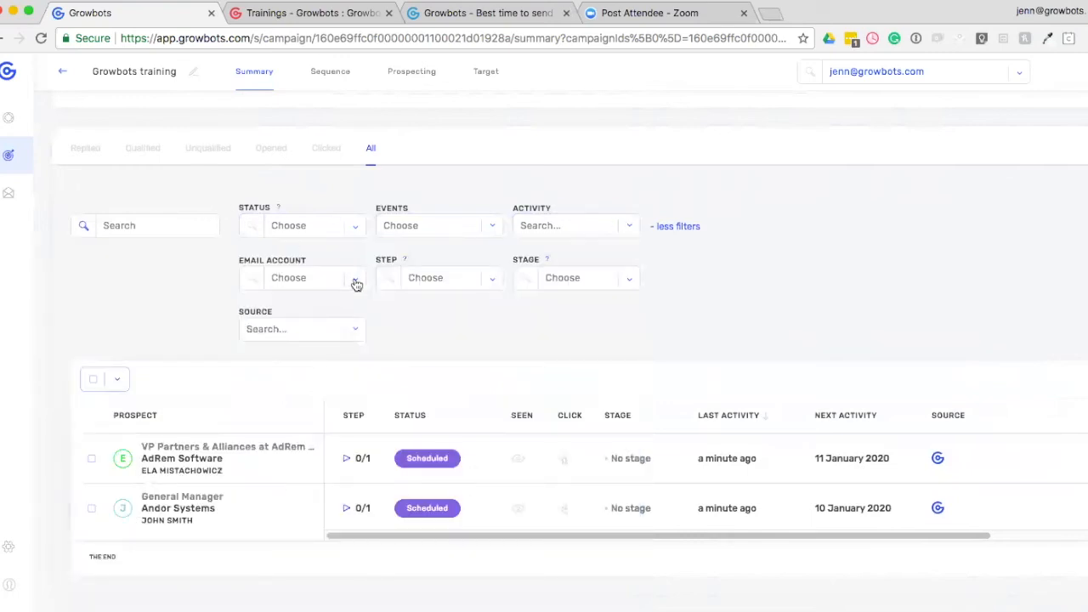
{"action": "left_click", "coordinate": [353, 279]}
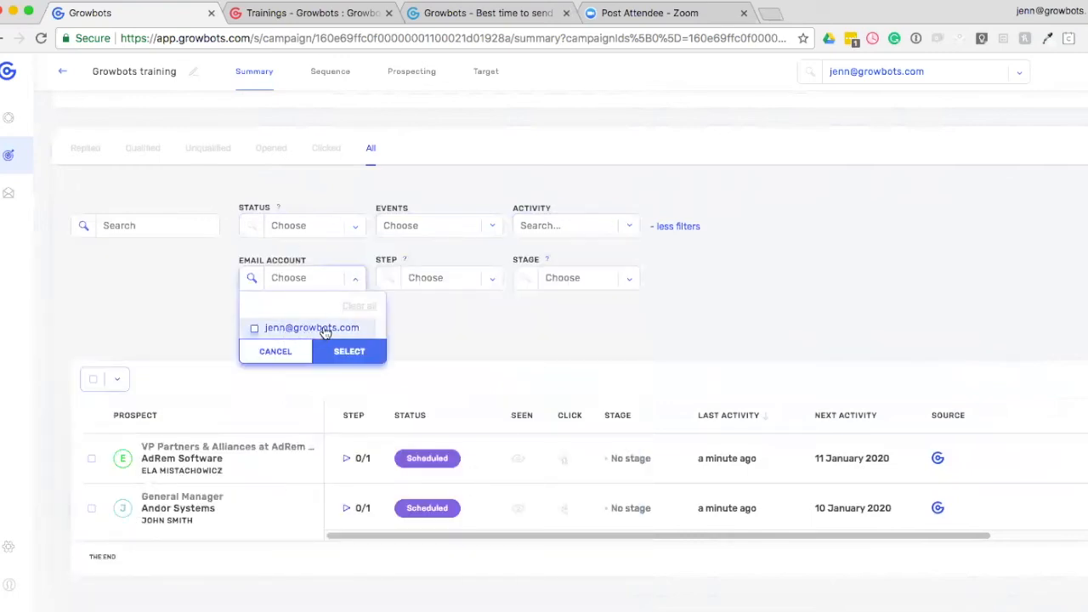
Examine the Step filter's options, covering both the step states and the steps from initial email to third follow-up.
{"action": "left_click", "coordinate": [491, 289]}
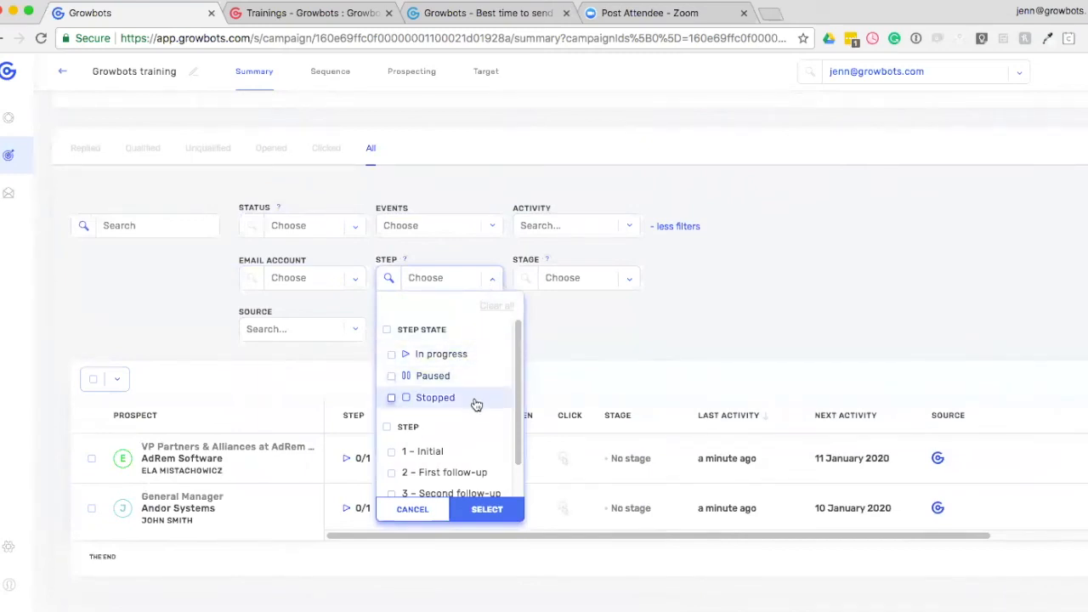
{"action": "scroll", "coordinate": [477, 405], "scroll_direction": "down", "scroll_amount": 3}
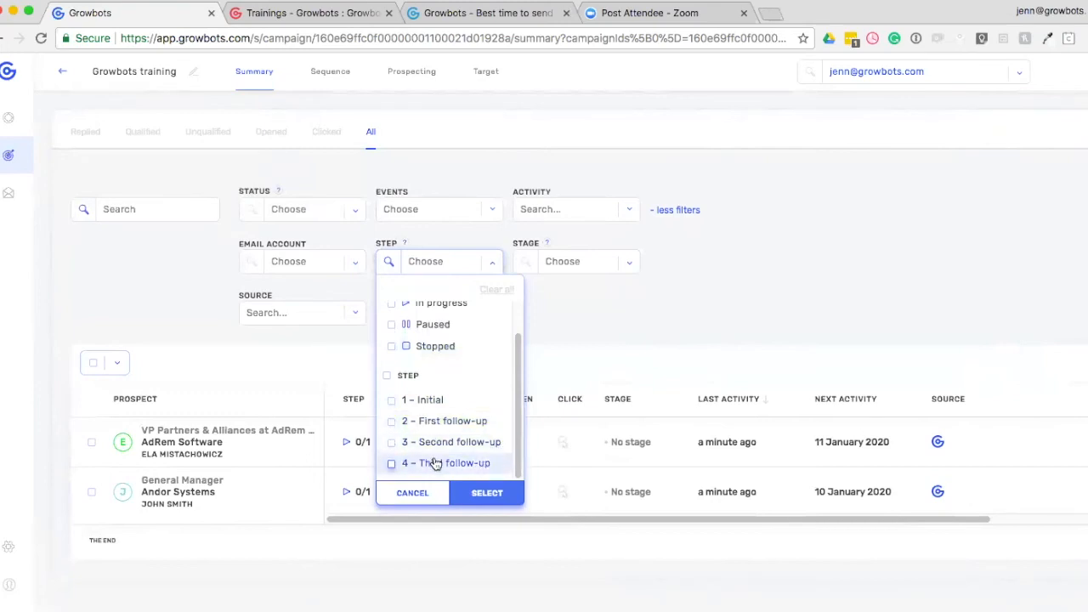
{"action": "left_click", "coordinate": [651, 284]}
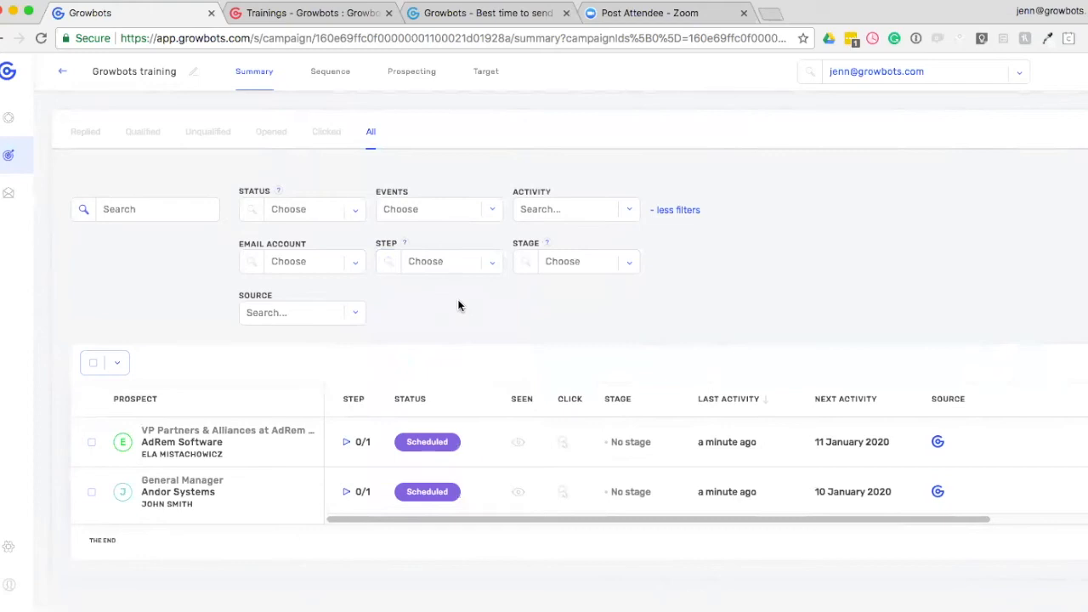
{"action": "left_click", "coordinate": [495, 266]}
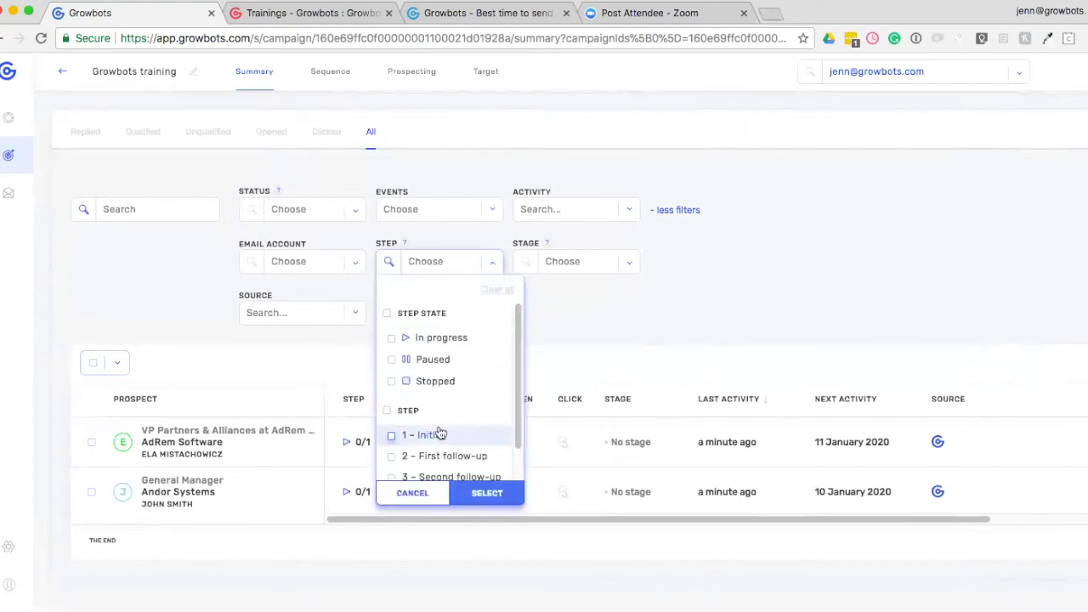
{"action": "scroll", "coordinate": [439, 430], "scroll_direction": "down", "scroll_amount": 1}
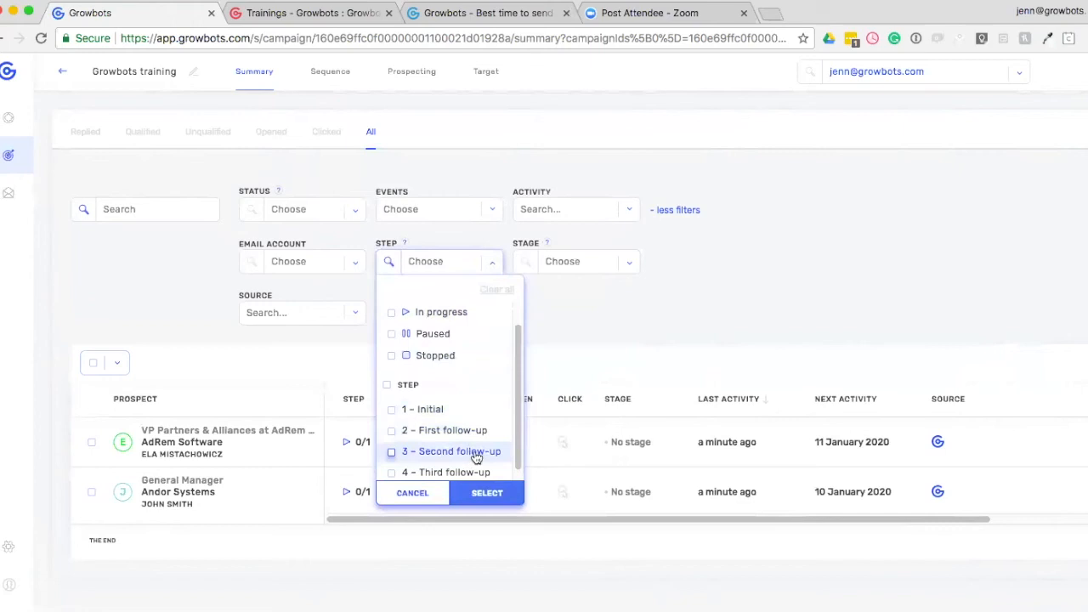
{"action": "left_click", "coordinate": [624, 311]}
Look through the options of the Stage and Source prospect filters without applying any.
{"action": "left_click", "coordinate": [634, 264]}
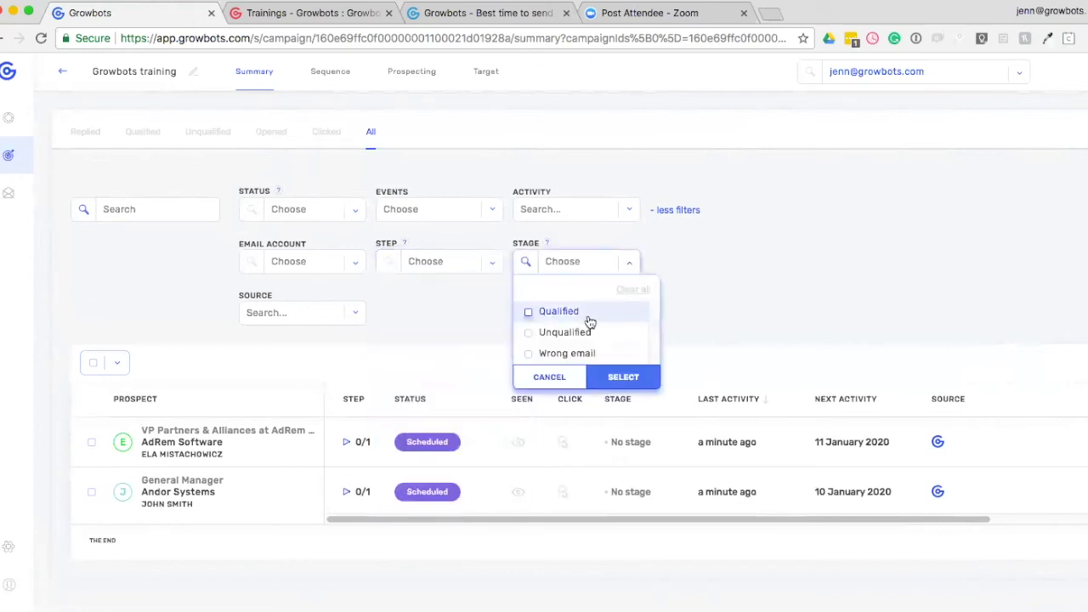
{"action": "left_click", "coordinate": [358, 315]}
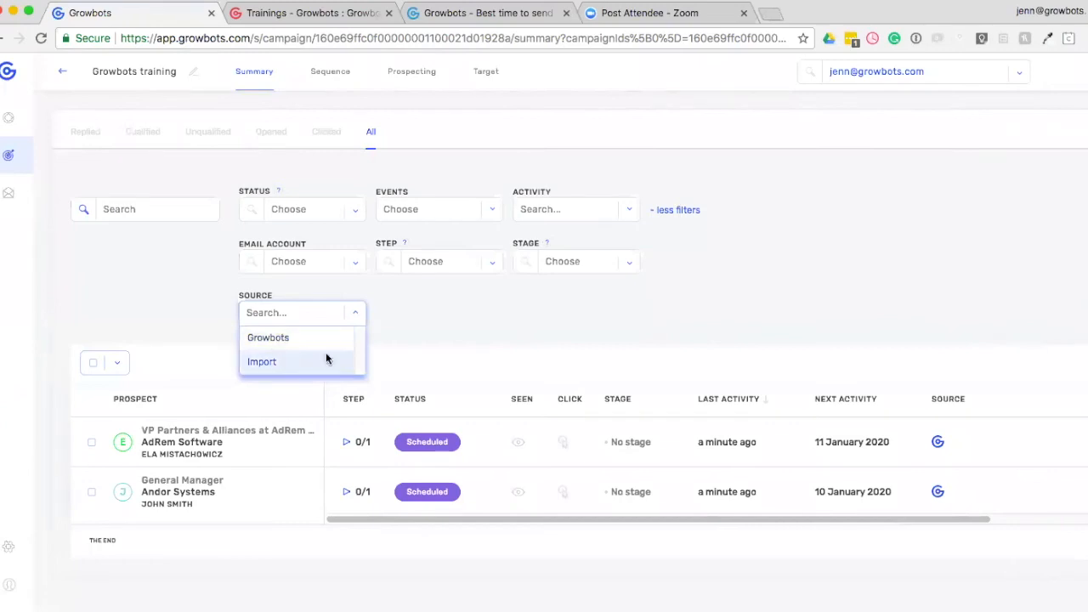
{"action": "left_click", "coordinate": [541, 332]}
Return to the campaign's sending overview, then leave the Growbots training campaign for the list of current campaigns.
{"action": "scroll", "coordinate": [541, 332], "scroll_direction": "up", "scroll_amount": 3}
{"action": "scroll", "coordinate": [541, 331], "scroll_direction": "up", "scroll_amount": 2}
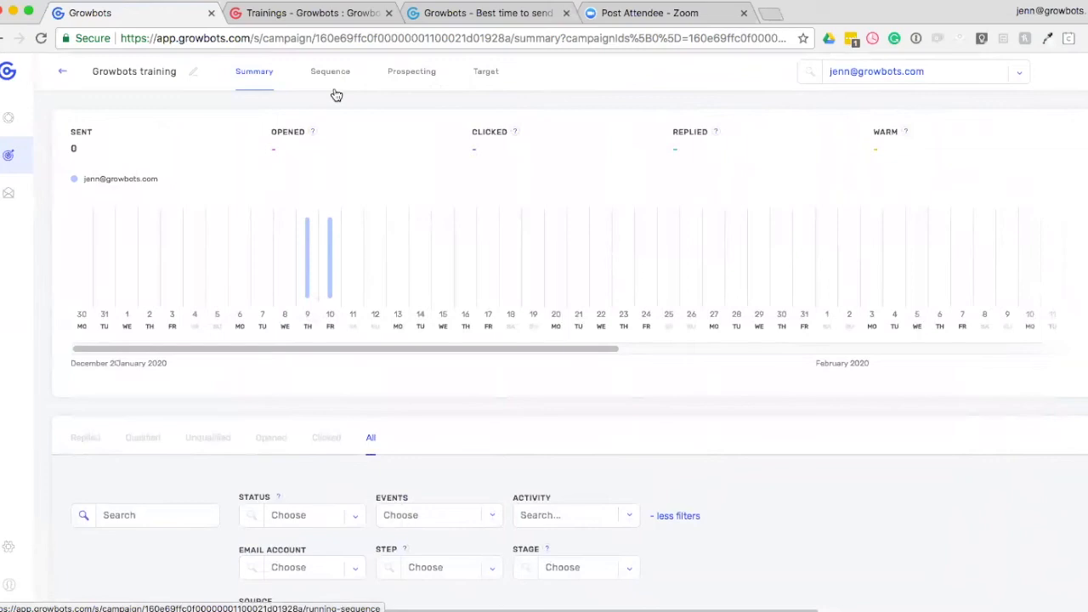
{"action": "left_click", "coordinate": [45, 164]}
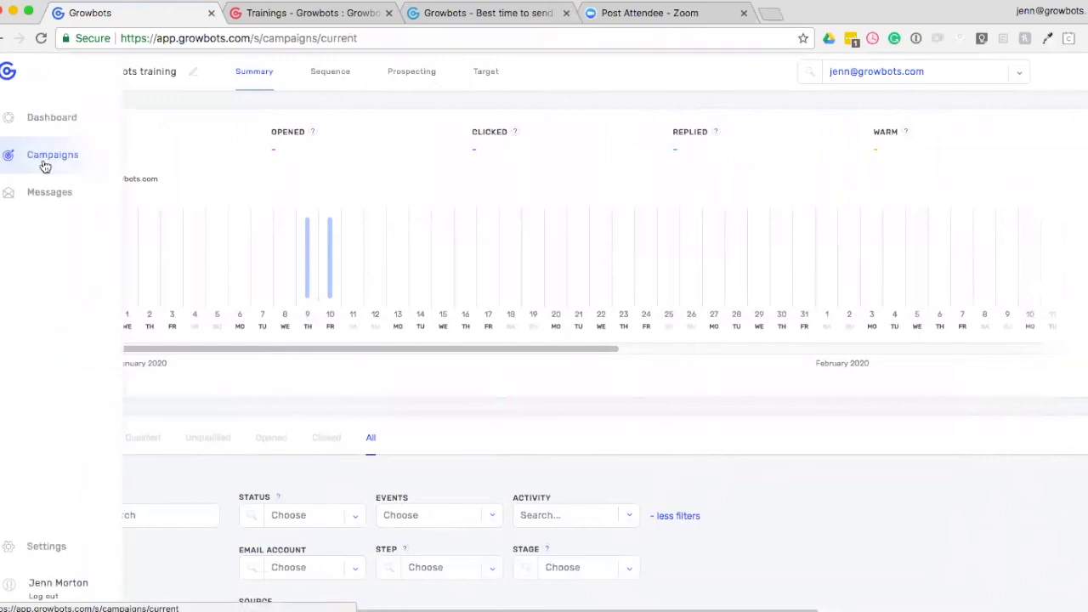
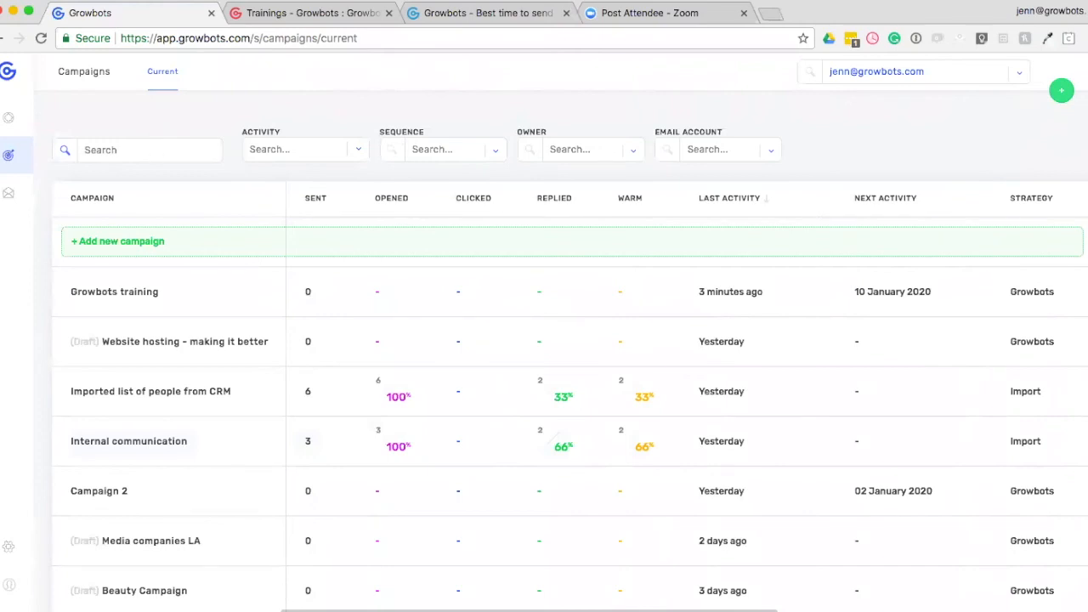
Show the message templates as tiles, then start a new email template and name it Name.
{"action": "left_click", "coordinate": [8, 193]}
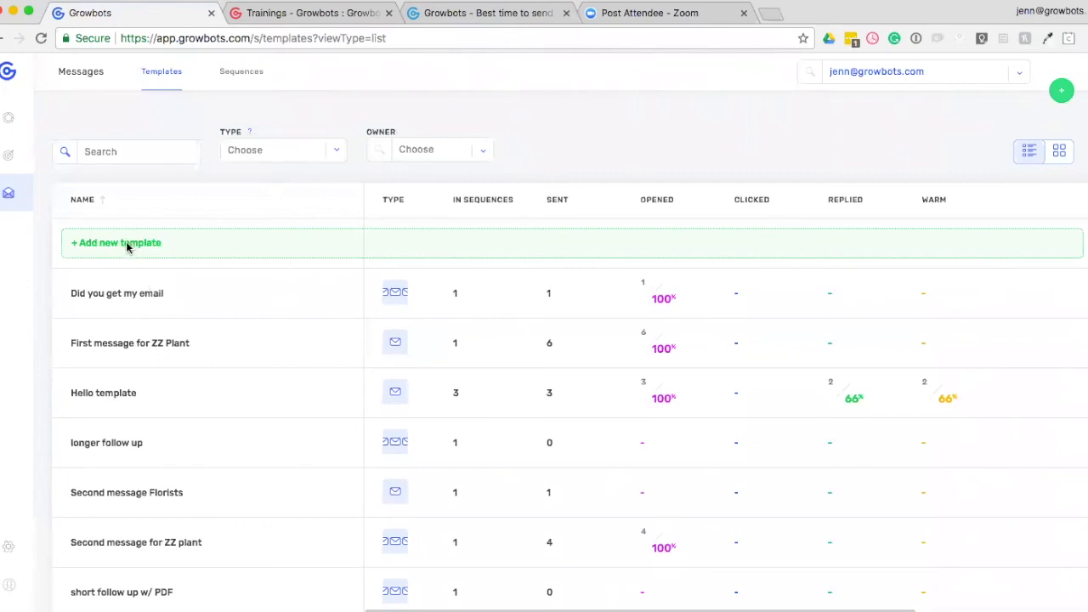
{"action": "left_click", "coordinate": [1060, 163]}
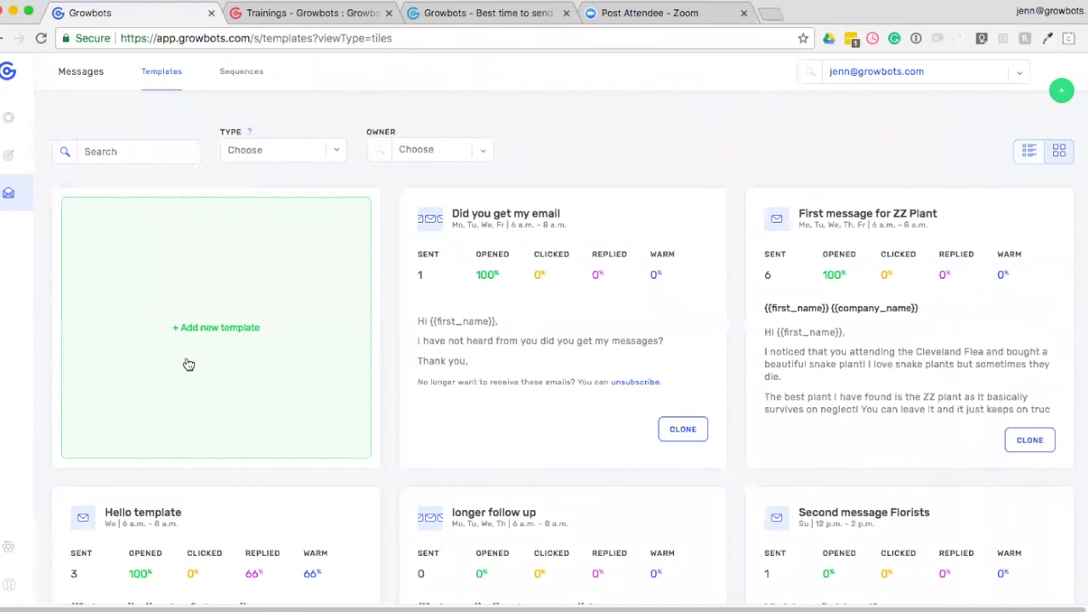
{"action": "left_click", "coordinate": [243, 376]}
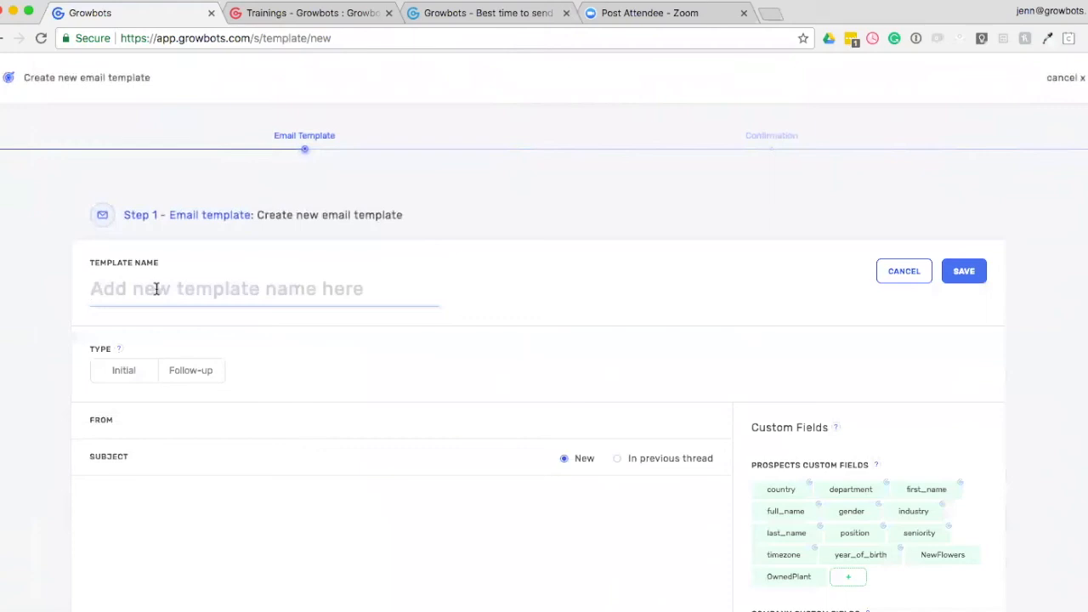
{"action": "type", "text": "Name"}
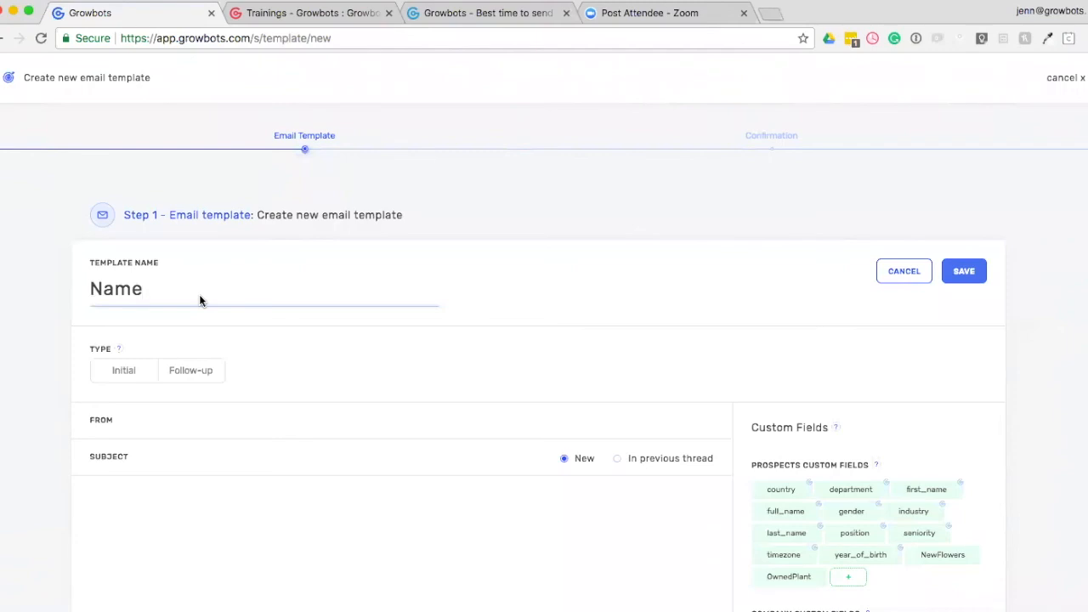
Make the template an Initial email sent at 8 a.m. - 10 a.m. on Tue, Wed and Thu.
{"action": "scroll", "coordinate": [199, 294], "scroll_direction": "down", "scroll_amount": 2}
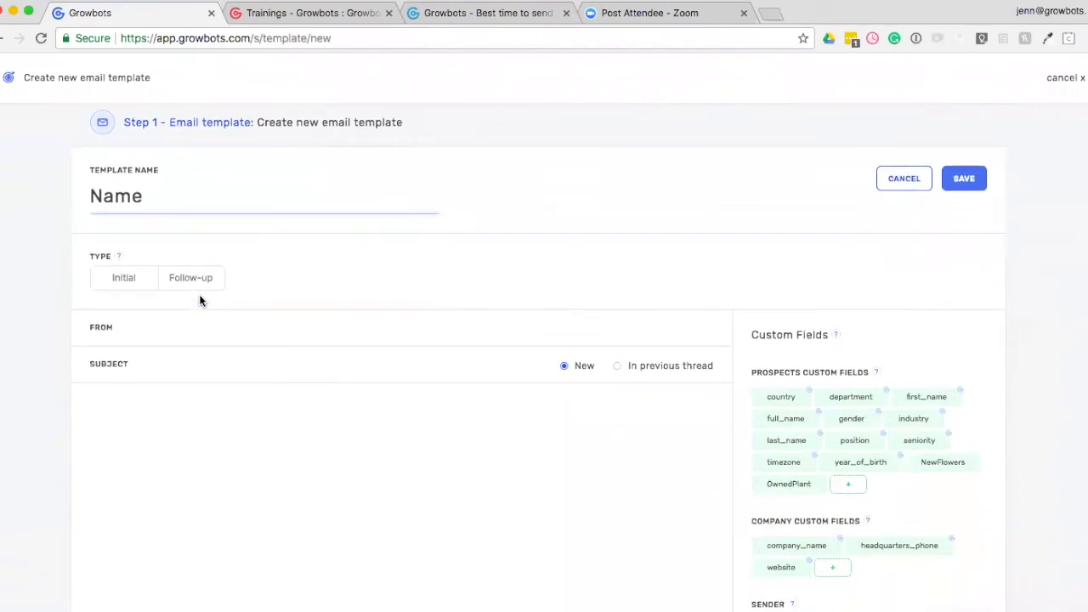
{"action": "left_click", "coordinate": [120, 283]}
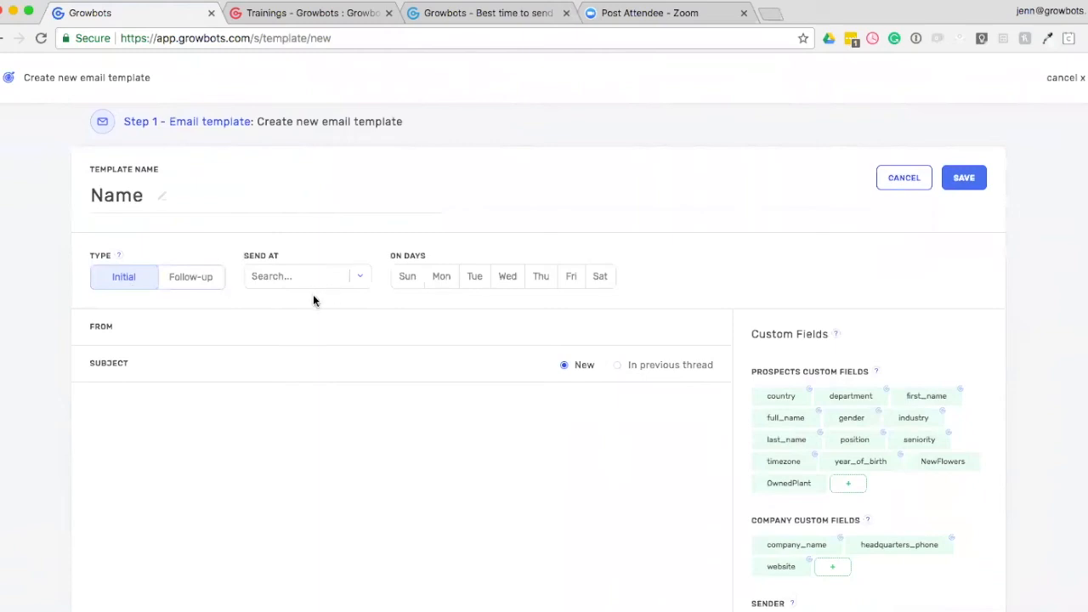
{"action": "left_click", "coordinate": [363, 280]}
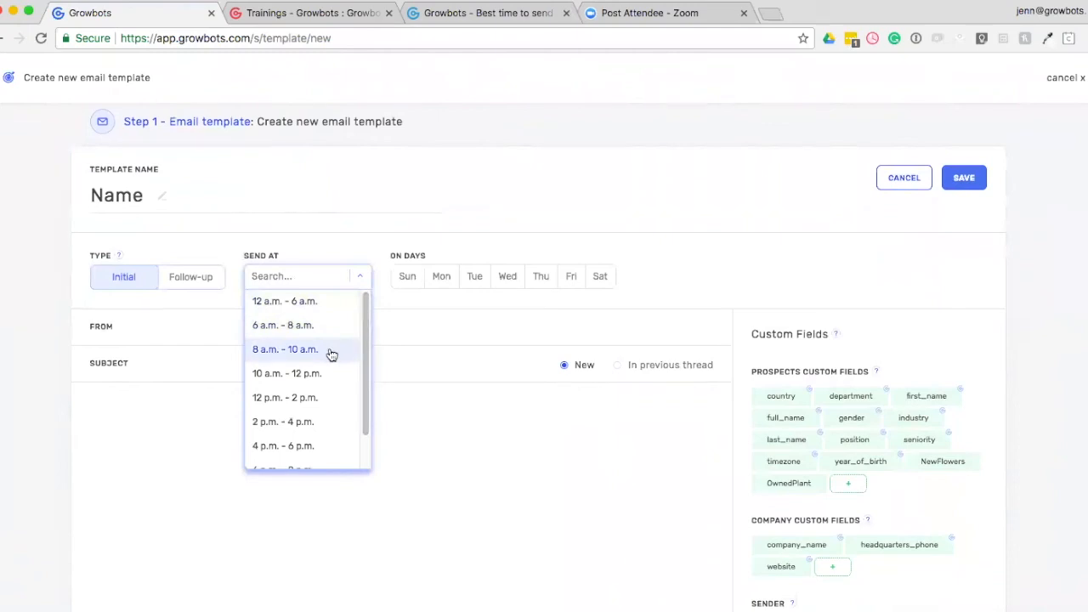
{"action": "left_click", "coordinate": [283, 355]}
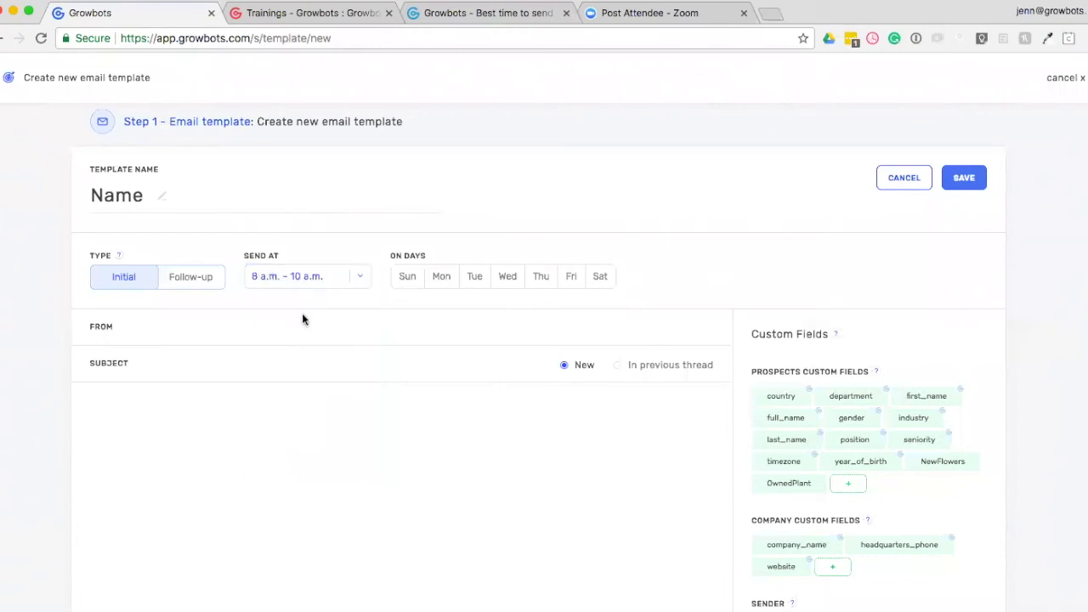
{"action": "left_click", "coordinate": [477, 289]}
{"action": "left_click", "coordinate": [511, 287]}
{"action": "left_click", "coordinate": [543, 285]}
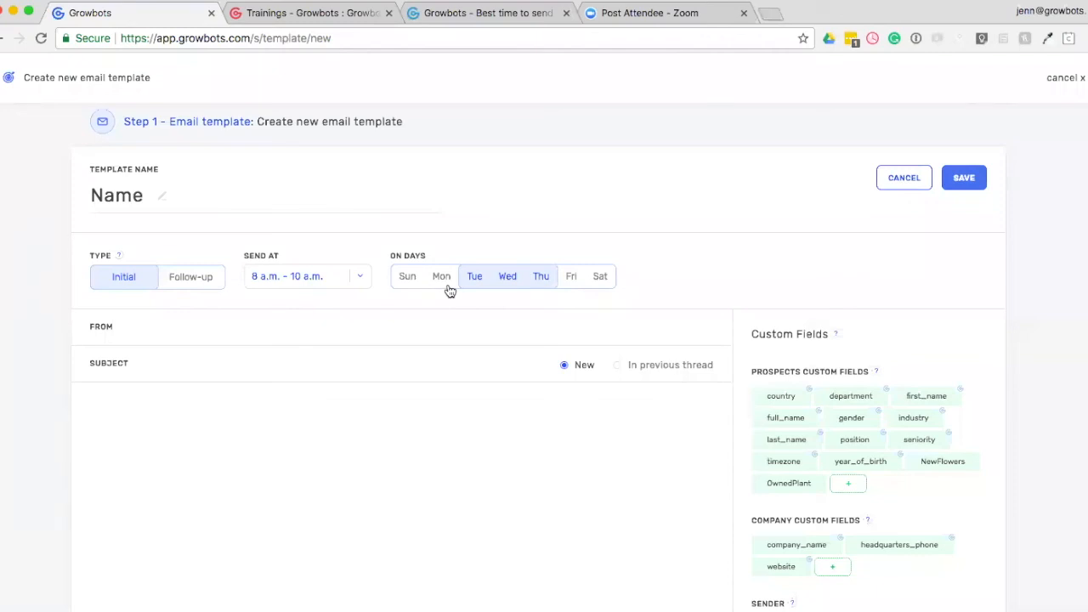
Examine the weekly response-rate chart on the Best time to send email page, then return to the template.
{"action": "left_click", "coordinate": [468, 22]}
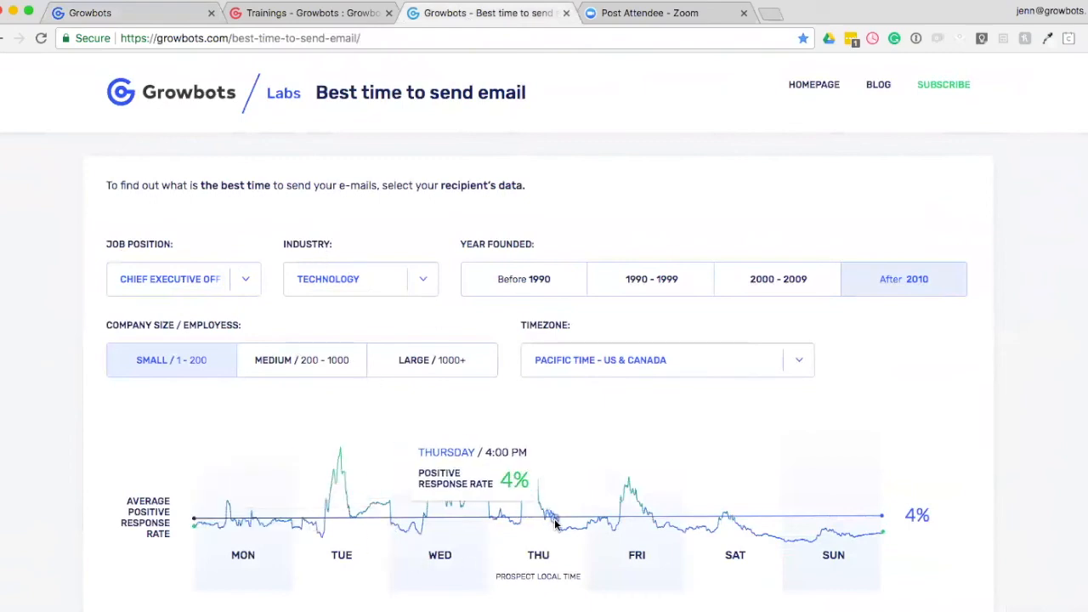
{"action": "scroll", "coordinate": [626, 538], "scroll_direction": "down", "scroll_amount": 1}
{"action": "scroll", "coordinate": [627, 537], "scroll_direction": "up", "scroll_amount": 1}
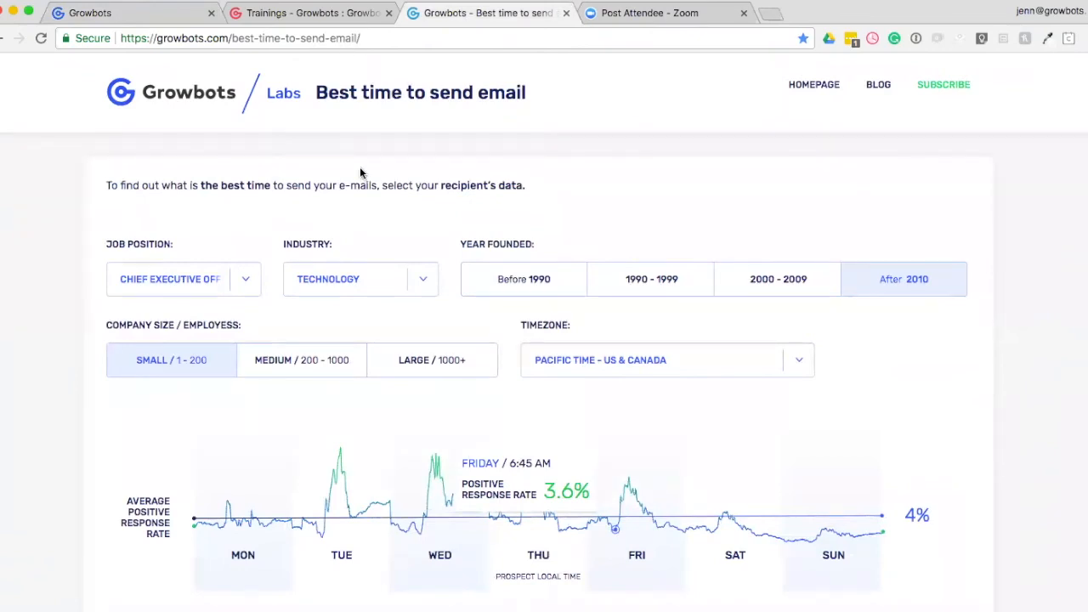
{"action": "left_click", "coordinate": [164, 15]}
Fill the From line with the {{sender_first_name}} and {{sender_last_name}} fields, separated by a space.
{"action": "left_click", "coordinate": [186, 331]}
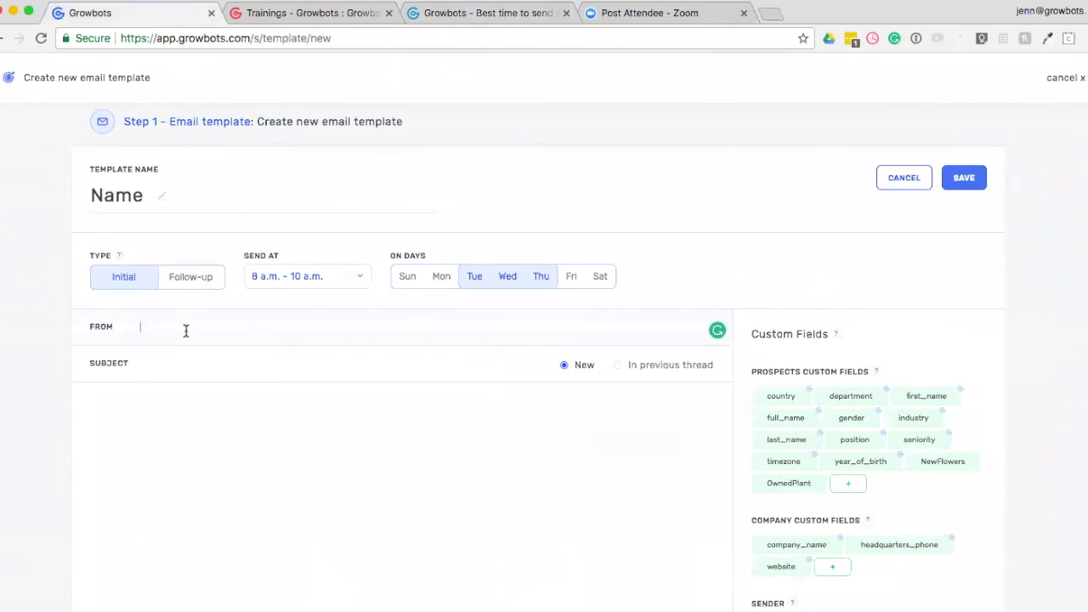
{"action": "scroll", "coordinate": [186, 331], "scroll_direction": "down", "scroll_amount": 2}
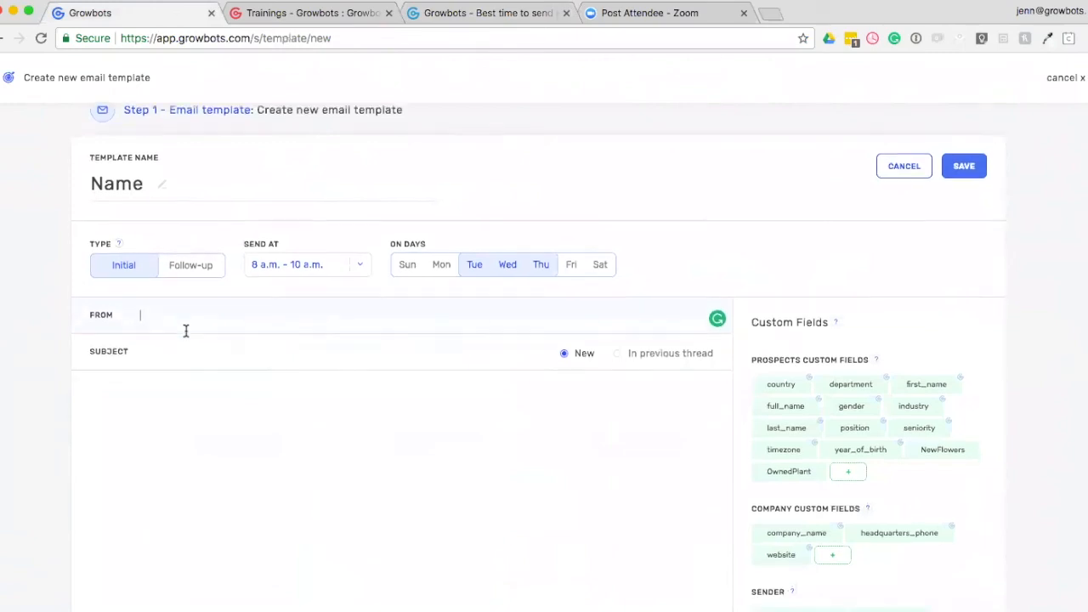
{"action": "scroll", "coordinate": [186, 331], "scroll_direction": "down", "scroll_amount": 1}
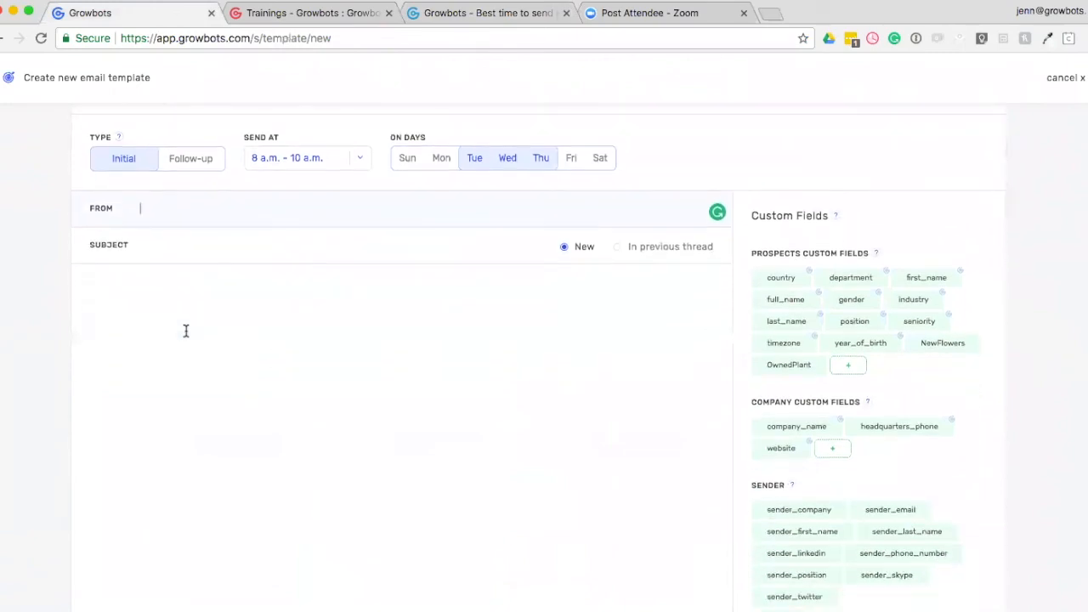
{"action": "scroll", "coordinate": [185, 331], "scroll_direction": "down", "scroll_amount": 2}
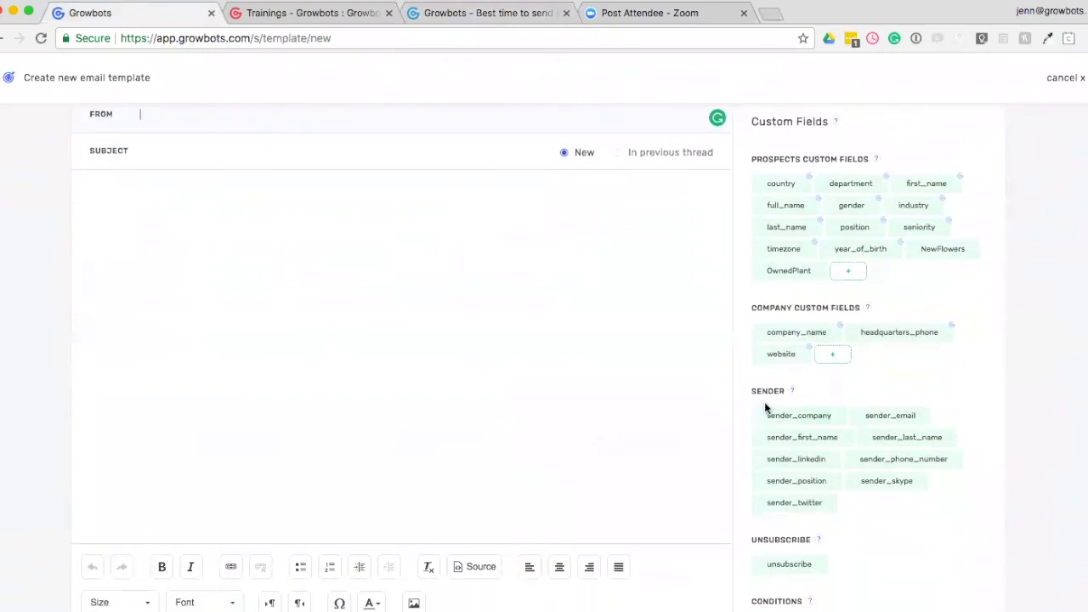
{"action": "left_click", "coordinate": [791, 448]}
{"action": "left_click", "coordinate": [903, 441]}
{"action": "scroll", "coordinate": [462, 411], "scroll_direction": "up", "scroll_amount": 3}
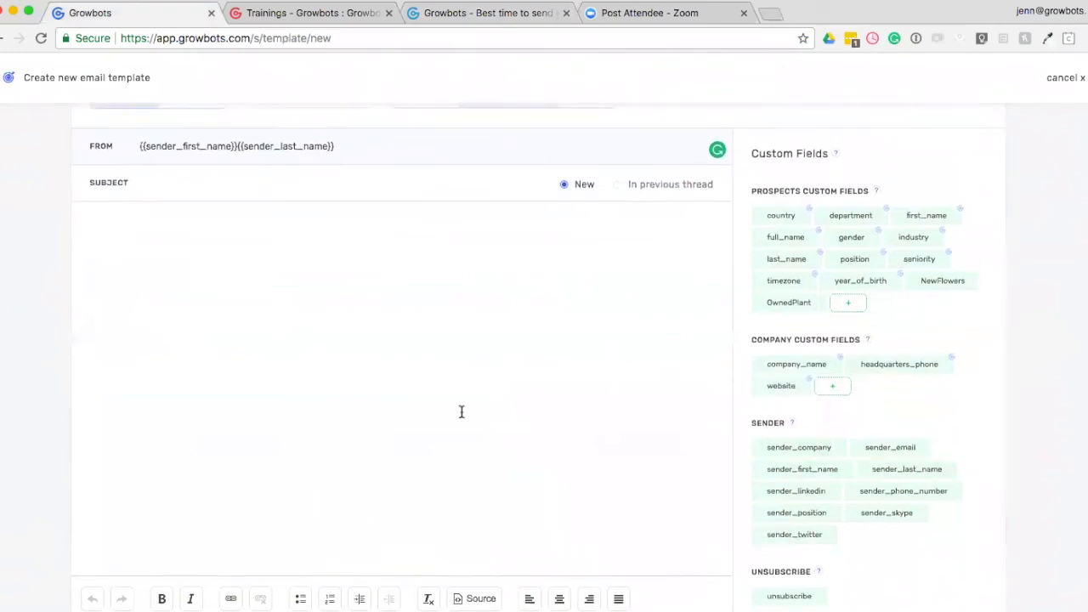
{"action": "left_click", "coordinate": [238, 221]}
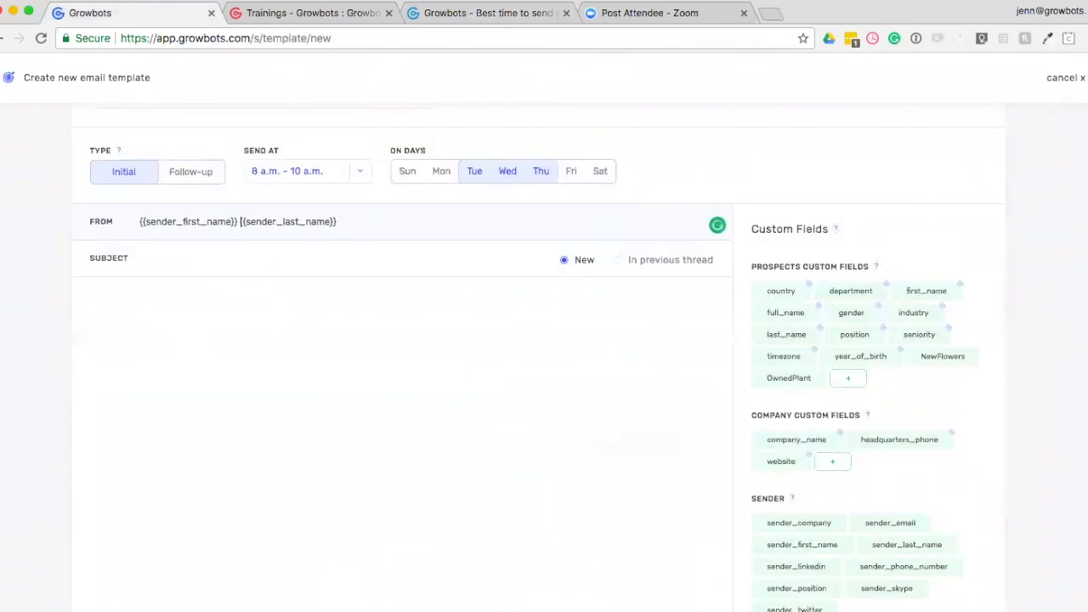
Compose the subject as {{first_name}} x {{sender_company}} using the custom fields.
{"action": "left_click", "coordinate": [197, 263]}
{"action": "left_click", "coordinate": [928, 289]}
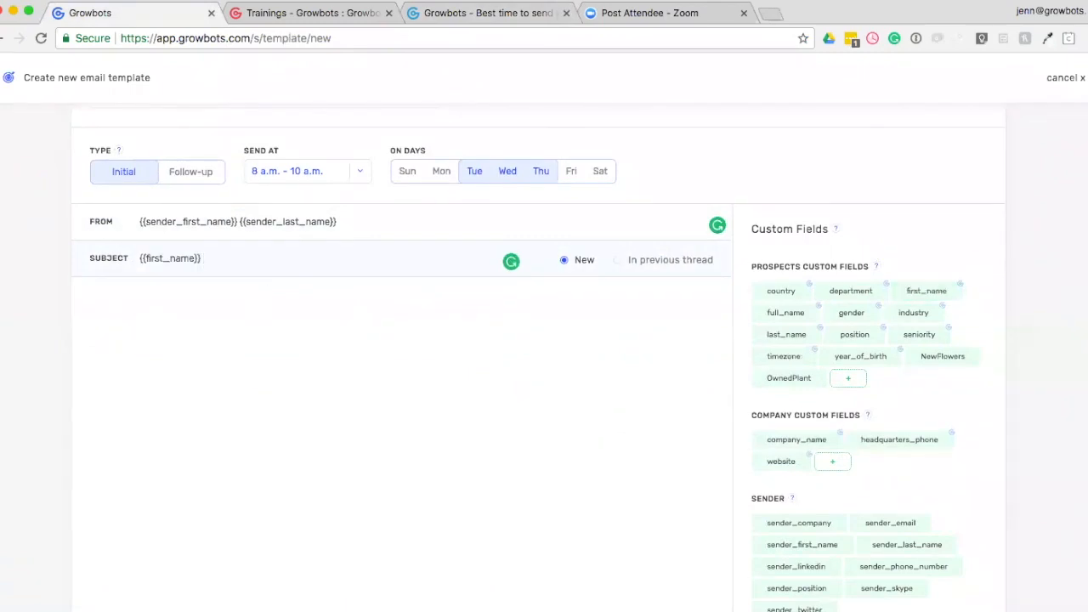
{"action": "type", "text": "x"}
{"action": "scroll", "coordinate": [354, 391], "scroll_direction": "down", "scroll_amount": 1}
{"action": "scroll", "coordinate": [570, 421], "scroll_direction": "down", "scroll_amount": 2}
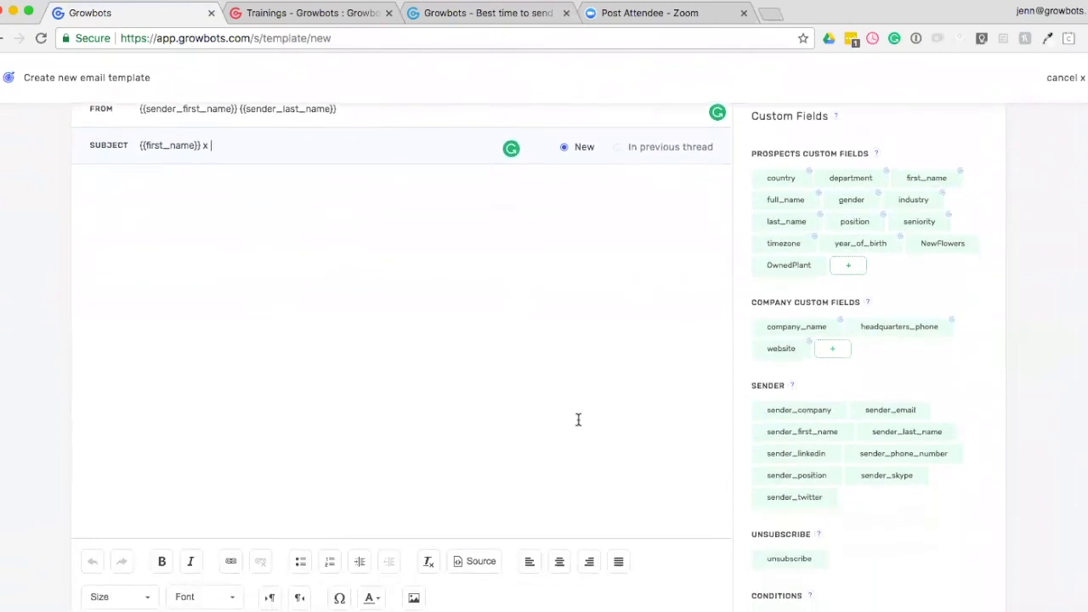
{"action": "left_click", "coordinate": [783, 419]}
{"action": "scroll", "coordinate": [388, 437], "scroll_direction": "up", "scroll_amount": 3}
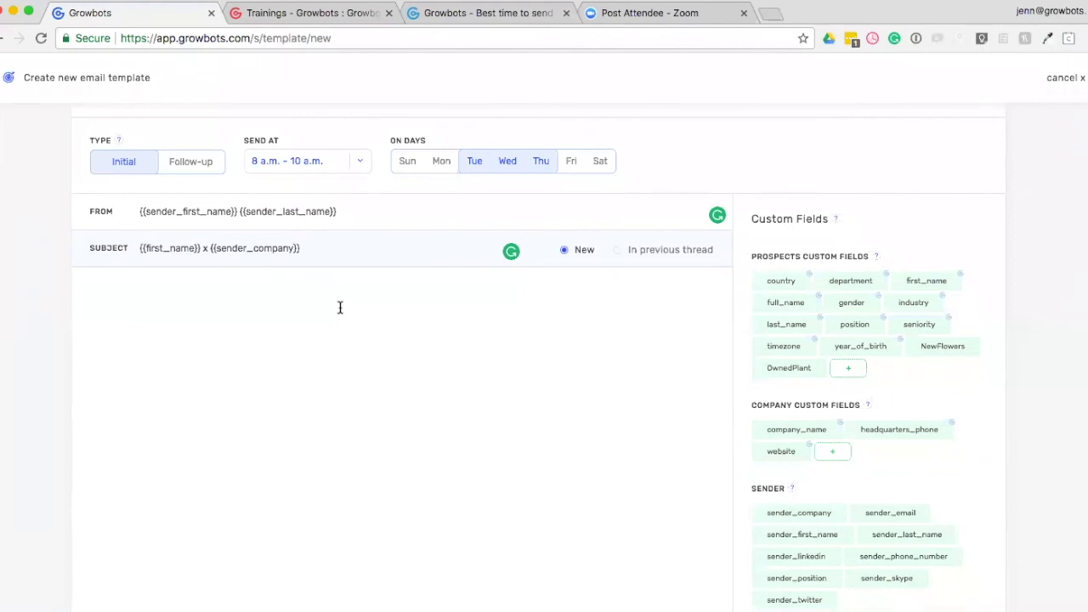
Switch the template type to Follow-up to examine its Send After setting, then set it back to Initial.
{"action": "scroll", "coordinate": [342, 327], "scroll_direction": "up", "scroll_amount": 3}
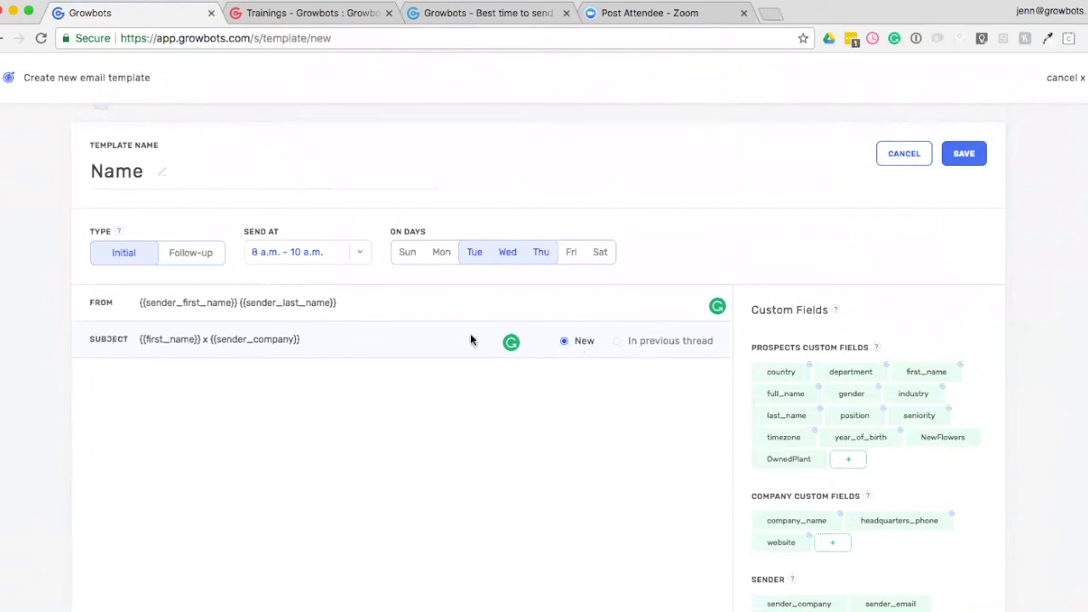
{"action": "left_click", "coordinate": [187, 255]}
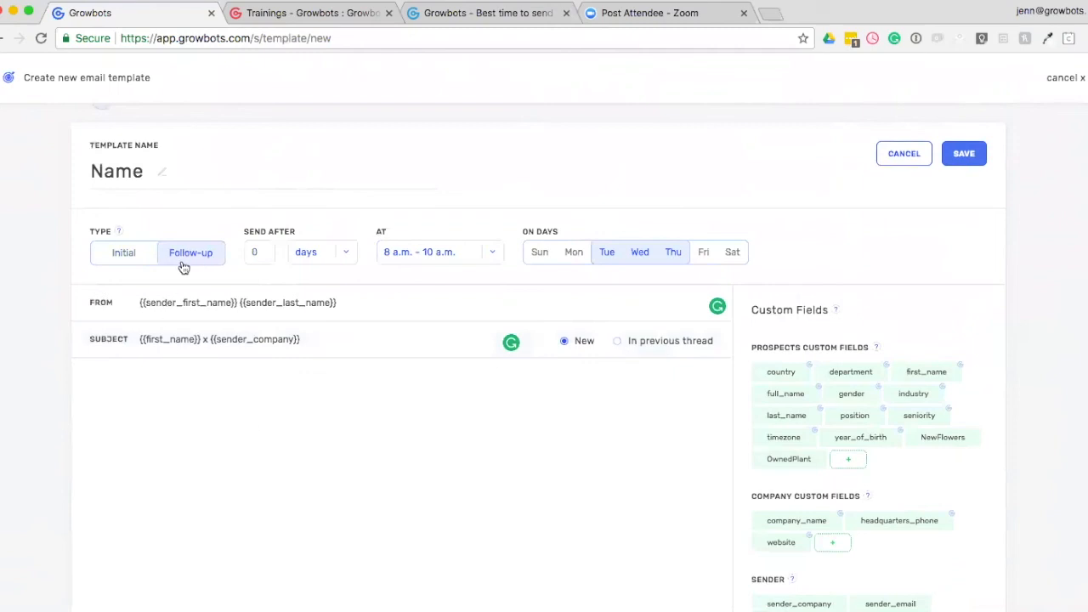
{"action": "left_click_drag", "start_coordinate": [244, 230], "coordinate": [302, 231]}
{"action": "left_click", "coordinate": [256, 252]}
{"action": "left_click", "coordinate": [130, 255]}
Begin the email body with the greeting "Hi {{first_name}}," followed by a line reading "Benefits".
{"action": "scroll", "coordinate": [192, 328], "scroll_direction": "down", "scroll_amount": 2}
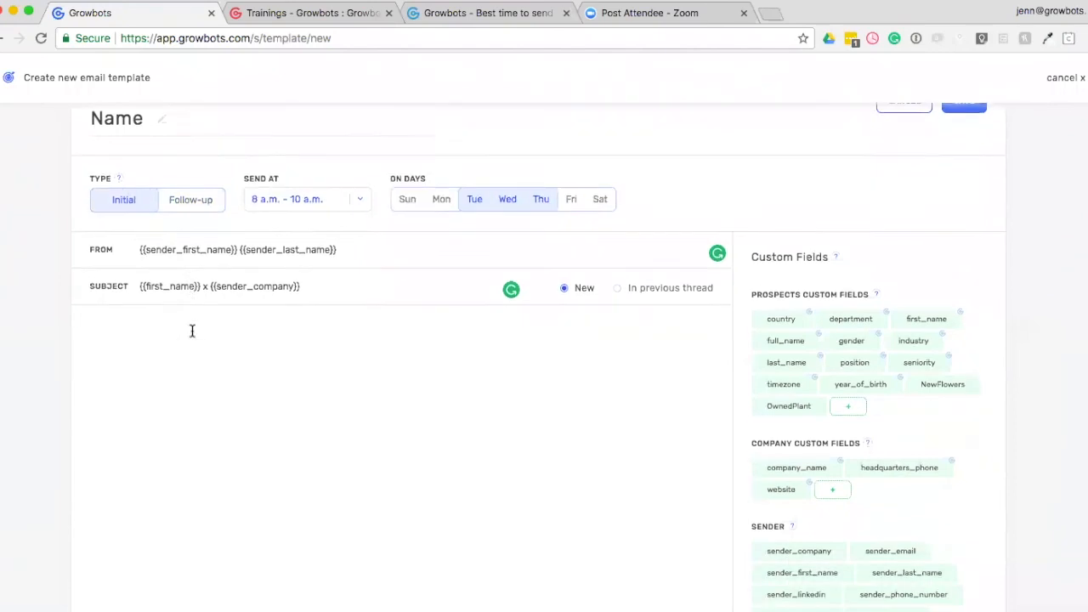
{"action": "left_click", "coordinate": [200, 310]}
{"action": "type", "text": "Hi"}
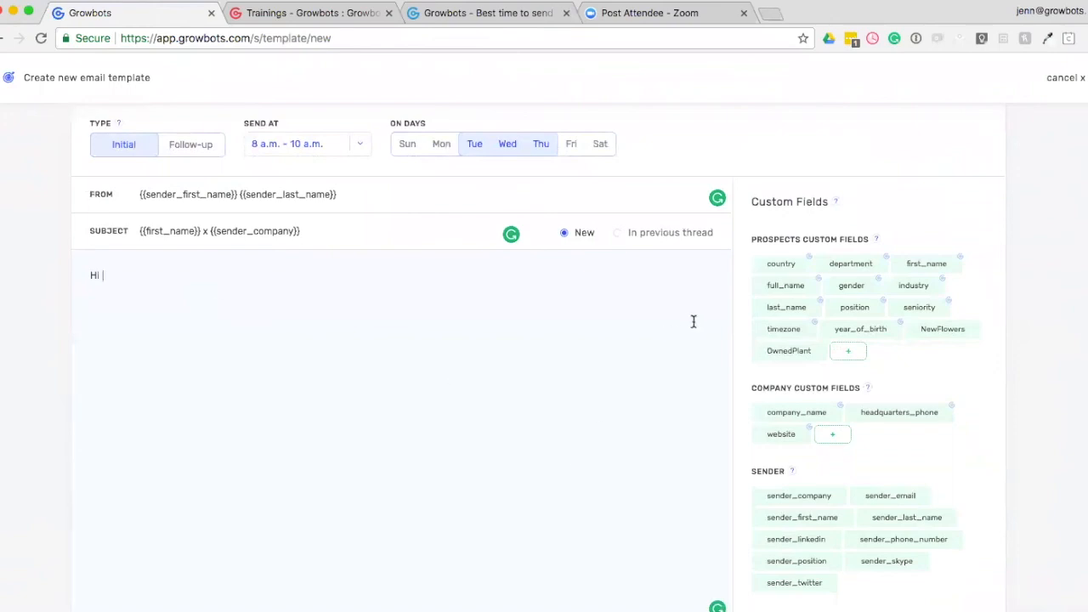
{"action": "left_click", "coordinate": [933, 265]}
{"action": "type", "text": ","}
{"action": "key", "text": "Return"}
{"action": "type", "text": "Benefits"}
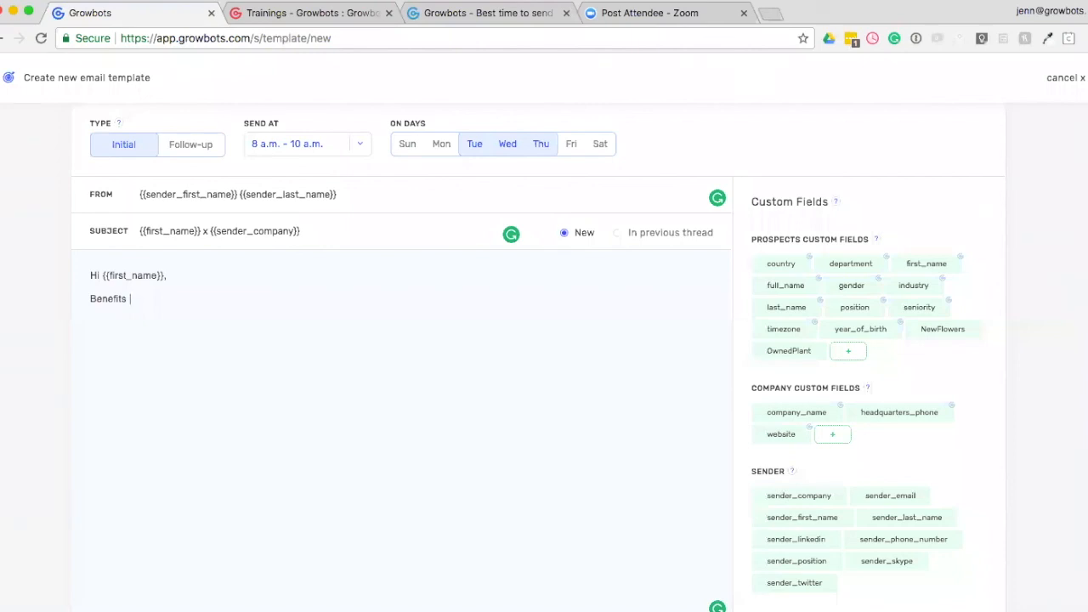
Add a line reading "bold" to the email body, followed by three separate lines with a dash each.
{"action": "key", "text": "Return"}
{"action": "type", "text": "bold"}
{"action": "key", "text": "Return"}
{"action": "type", "text": "-"}
{"action": "key", "text": "Return"}
{"action": "type", "text": "-"}
{"action": "key", "text": "Return"}
{"action": "type", "text": "-"}
{"action": "key", "text": "Return"}
End the body with a "signature" line, then {{sender_first_name}} {{sender_last_name}} and {{sender_company}} on the lines below it.
{"action": "type", "text": "single"}
{"action": "key", "text": "BackSpace"}
{"action": "key", "text": "BackSpace"}
{"action": "key", "text": "BackSpace"}
{"action": "key", "text": "BackSpace"}
{"action": "key", "text": "BackSpace"}
{"action": "type", "text": "ignature"}
{"action": "key", "text": "Return"}
{"action": "left_click", "coordinate": [812, 521]}
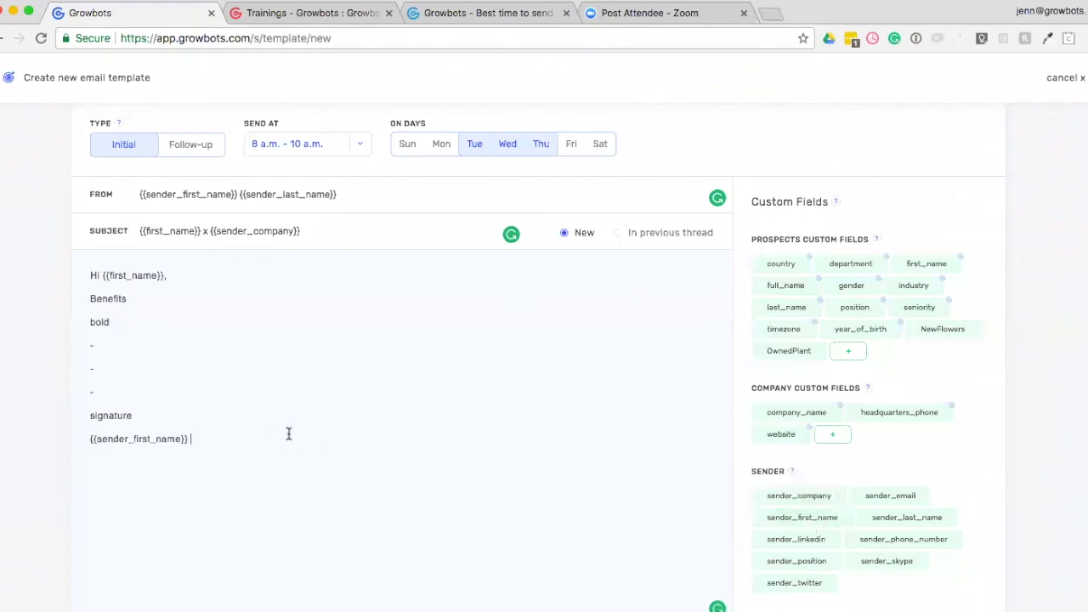
{"action": "left_click", "coordinate": [894, 522]}
{"action": "left_click", "coordinate": [789, 500]}
Look over the body's formatting options and the image properties, closing them without inserting an image.
{"action": "scroll", "coordinate": [262, 469], "scroll_direction": "down", "scroll_amount": 1}
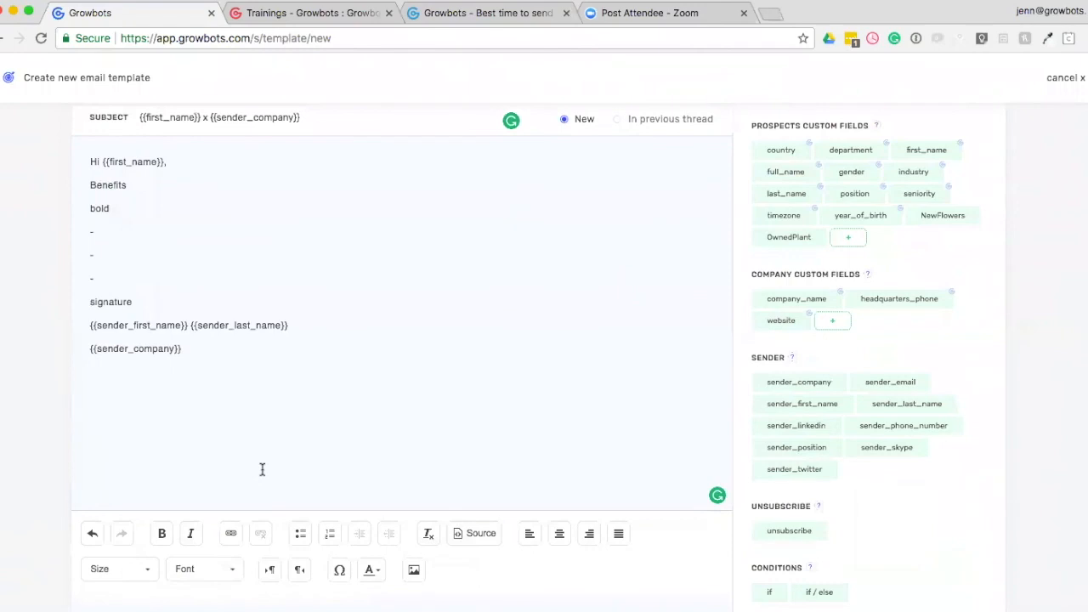
{"action": "scroll", "coordinate": [261, 470], "scroll_direction": "down", "scroll_amount": 5}
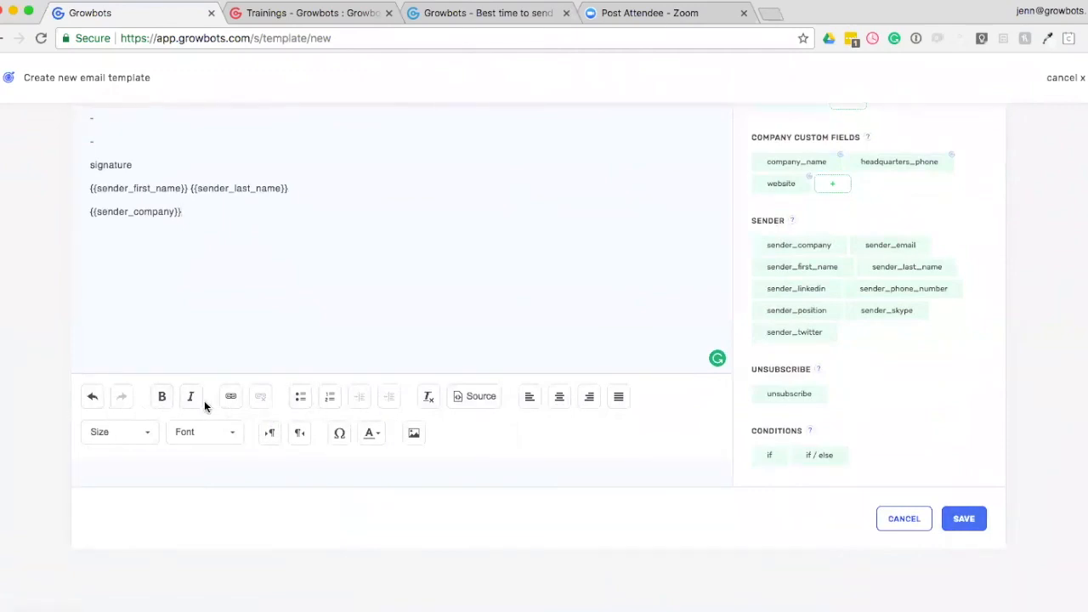
{"action": "left_click", "coordinate": [414, 433]}
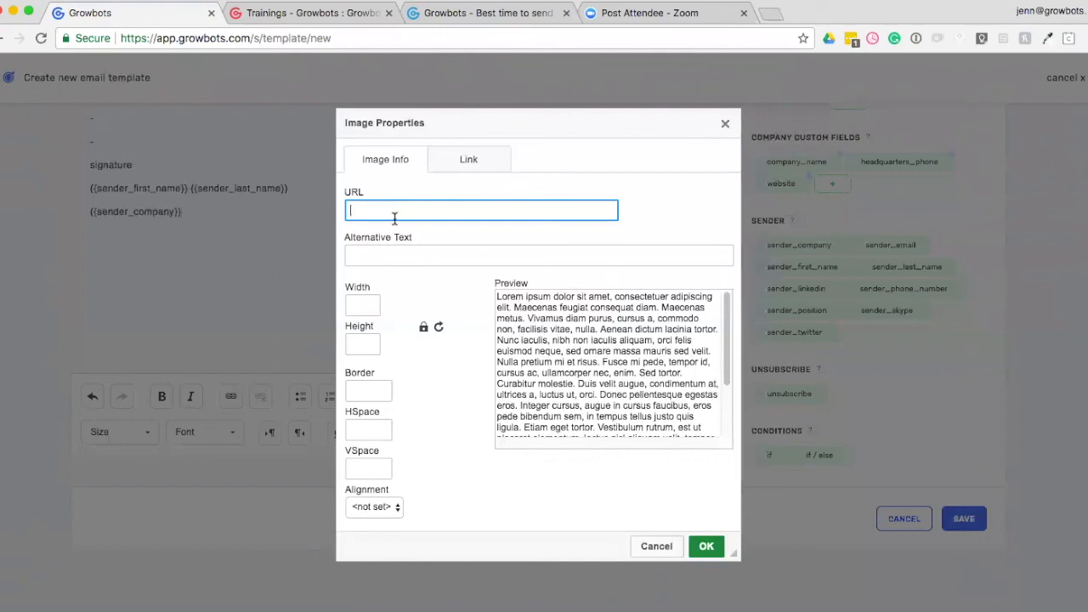
{"action": "left_click", "coordinate": [724, 124]}
Save the new email template.
{"action": "scroll", "coordinate": [678, 362], "scroll_direction": "up", "scroll_amount": 5}
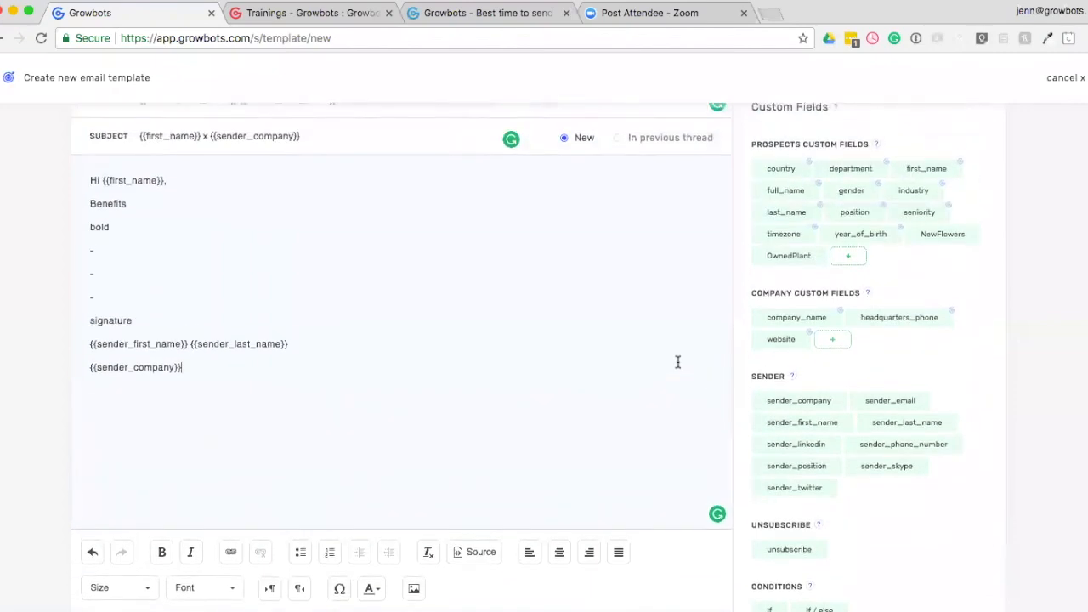
{"action": "scroll", "coordinate": [678, 364], "scroll_direction": "up", "scroll_amount": 2}
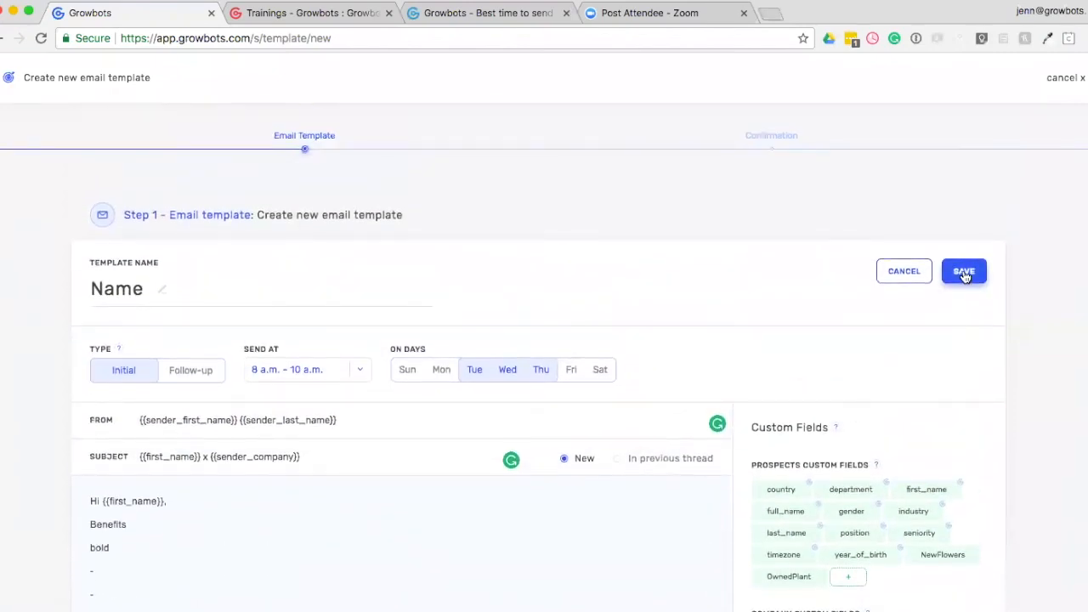
{"action": "left_click", "coordinate": [965, 272]}
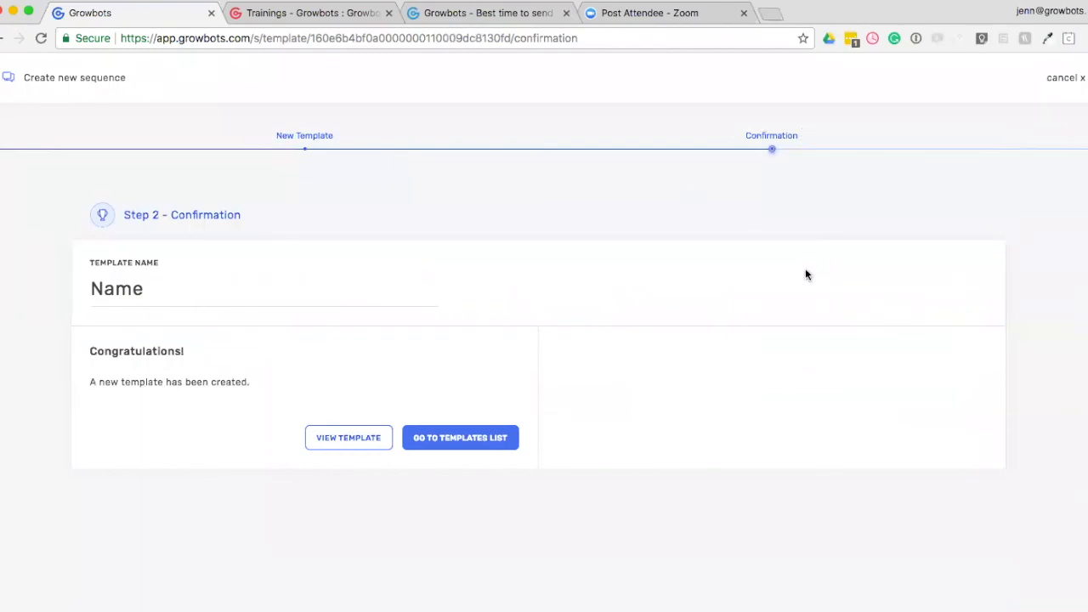
View the saved template, reviewing its content and the actions available for it.
{"action": "left_click", "coordinate": [364, 443]}
{"action": "scroll", "coordinate": [363, 440], "scroll_direction": "down", "scroll_amount": 4}
{"action": "scroll", "coordinate": [364, 445], "scroll_direction": "up", "scroll_amount": 4}
{"action": "left_click", "coordinate": [922, 272]}
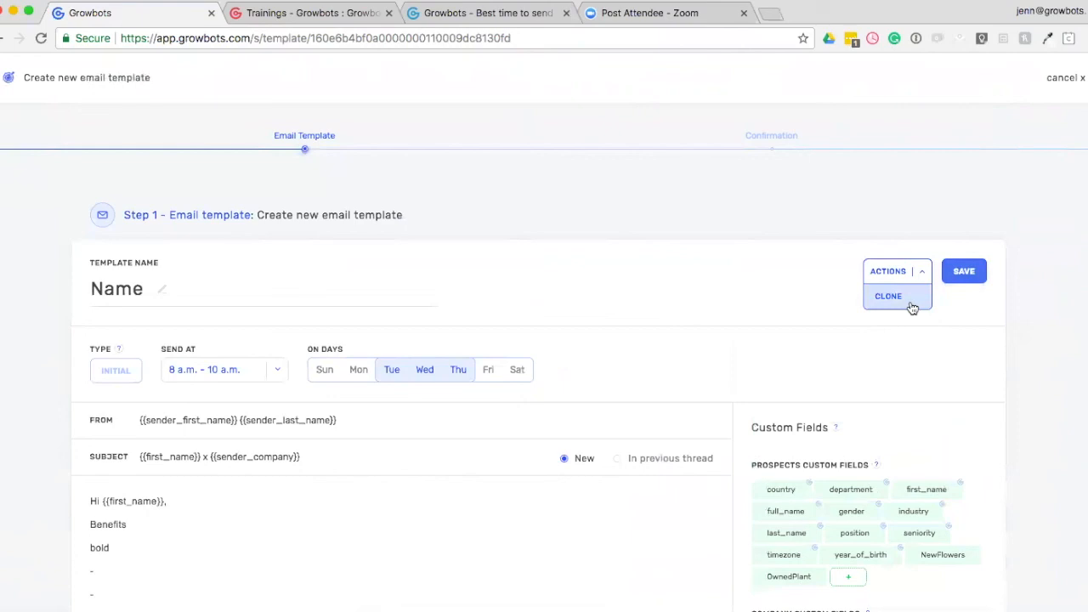
Leave the saved template for the templates list, then open the list of message sequences.
{"action": "left_click", "coordinate": [1063, 78]}
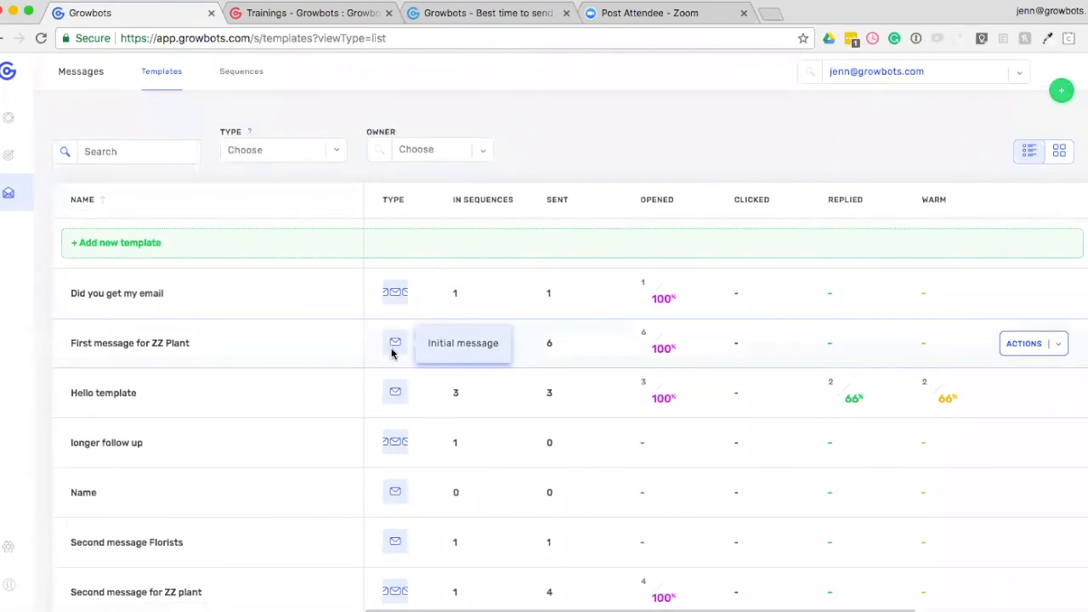
{"action": "left_click", "coordinate": [242, 74]}
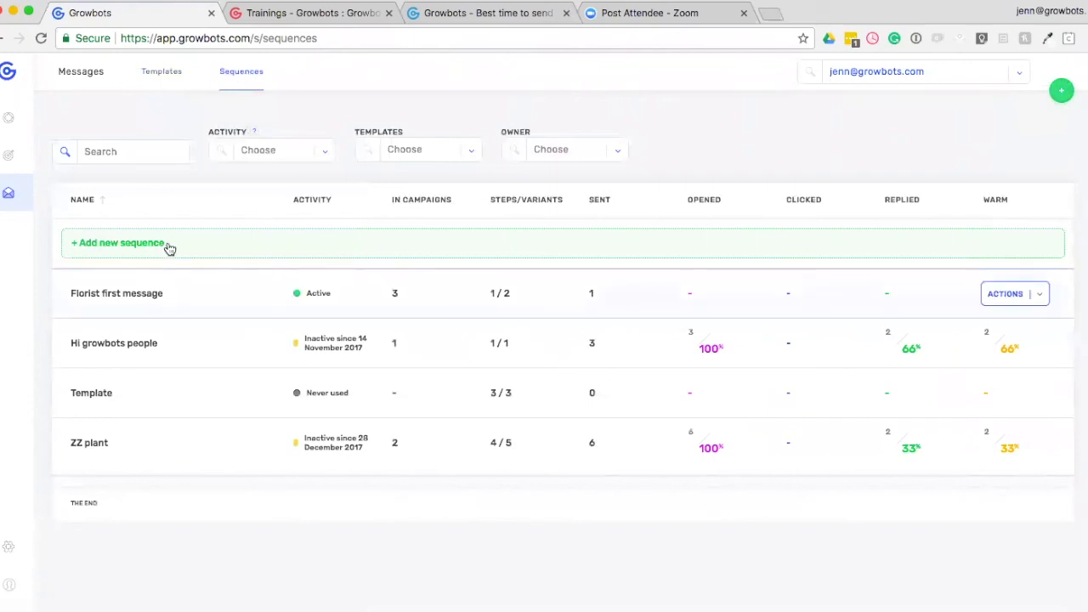
Create a new sequence called Name and choose the Hello template, with its preset schedule, as the initial message.
{"action": "left_click", "coordinate": [103, 248]}
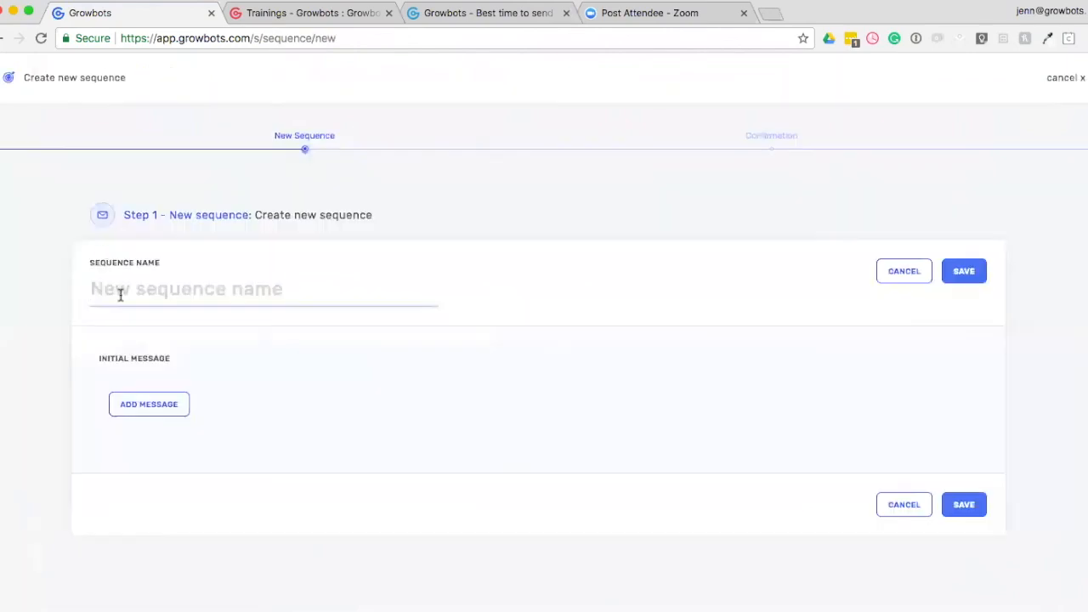
{"action": "type", "text": "Name"}
{"action": "left_click", "coordinate": [145, 405]}
{"action": "scroll", "coordinate": [267, 394], "scroll_direction": "down", "scroll_amount": 3}
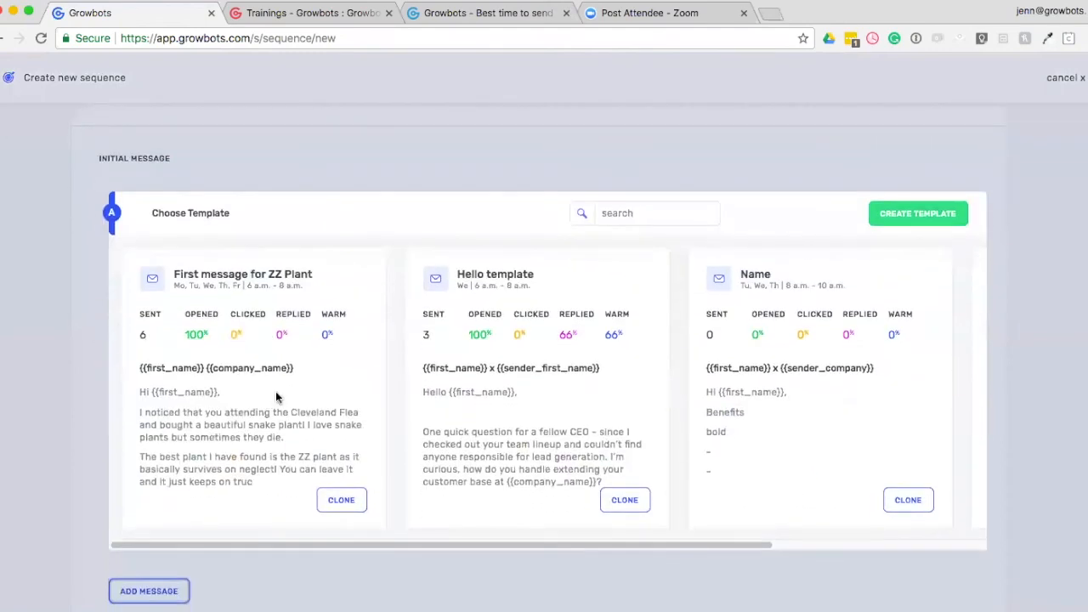
{"action": "left_click", "coordinate": [510, 453]}
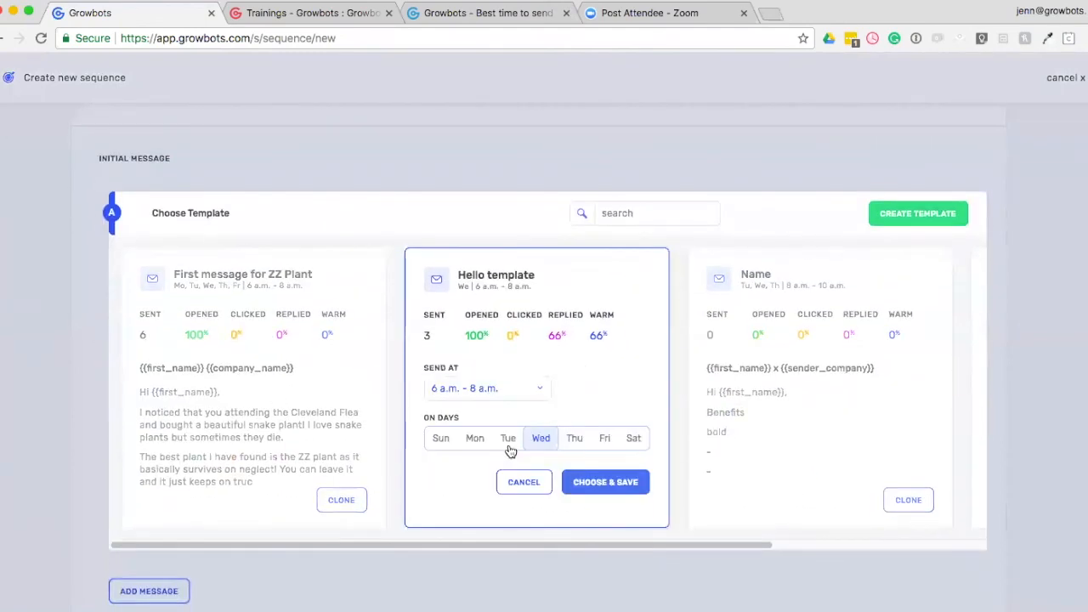
{"action": "left_click", "coordinate": [601, 489]}
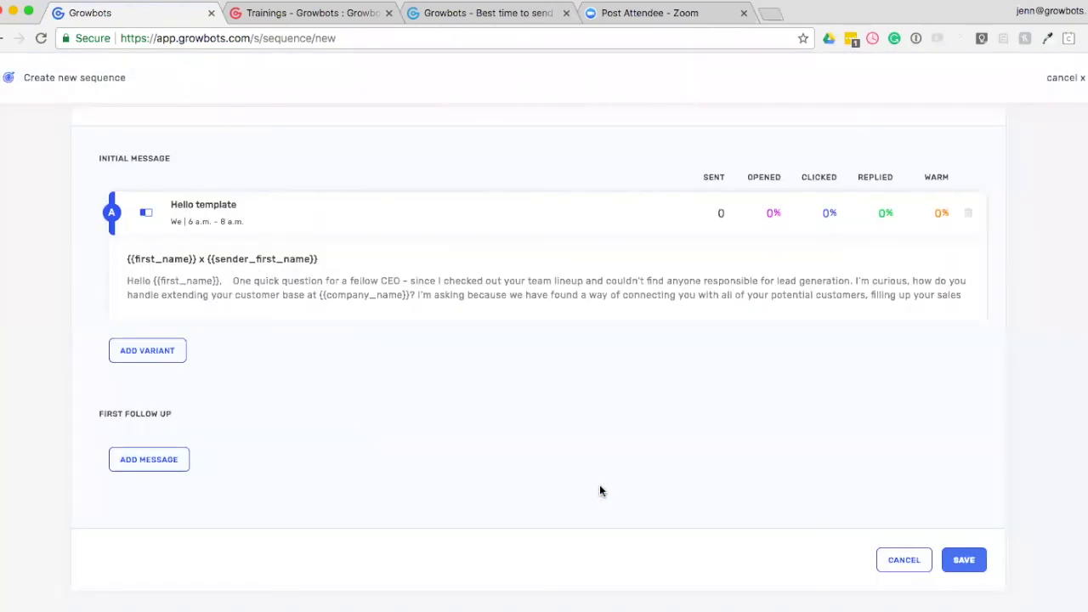
Add the Name template, with its preset schedule, as variant B of the initial message.
{"action": "left_click", "coordinate": [169, 358]}
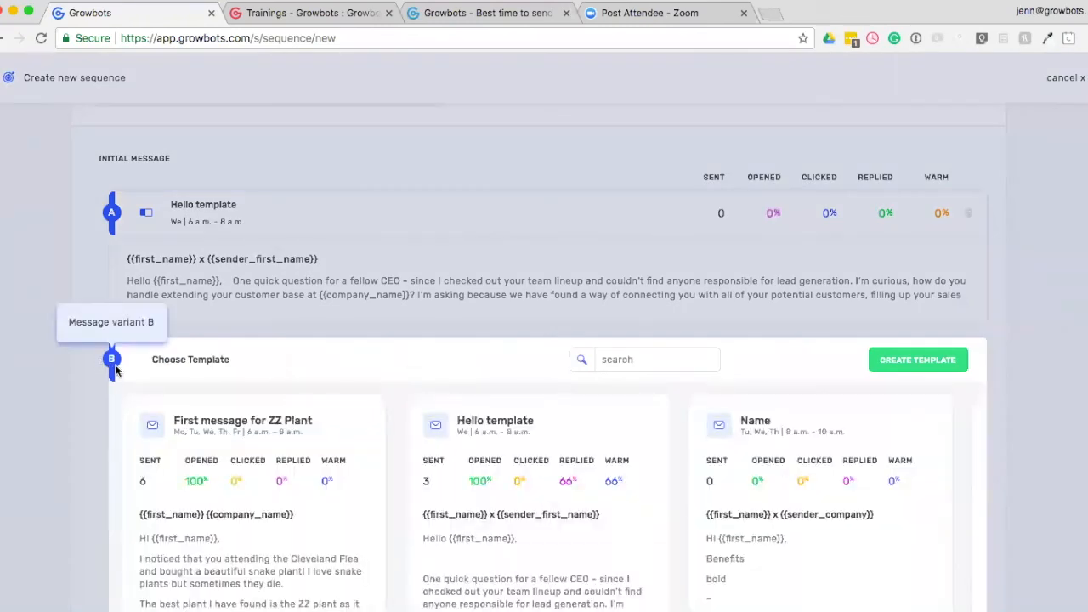
{"action": "scroll", "coordinate": [510, 366], "scroll_direction": "down", "scroll_amount": 4}
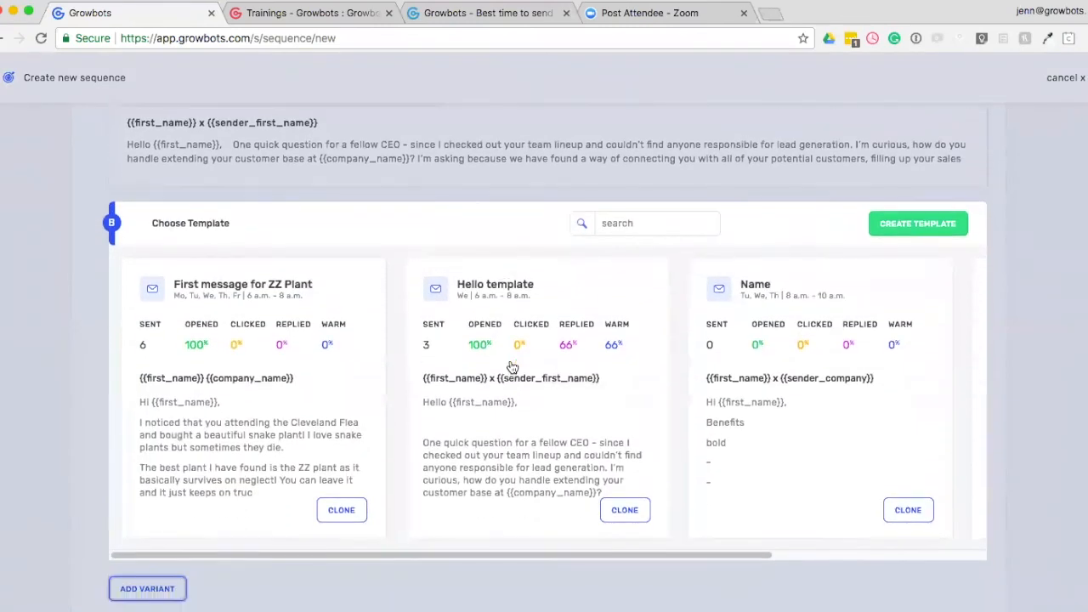
{"action": "left_click", "coordinate": [873, 415]}
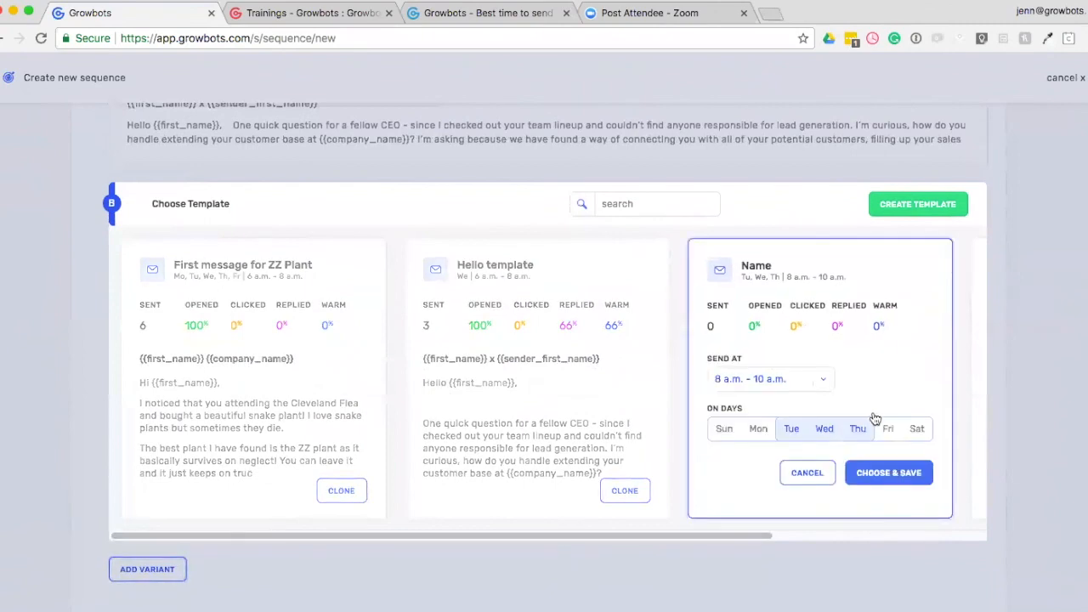
{"action": "left_click", "coordinate": [884, 472]}
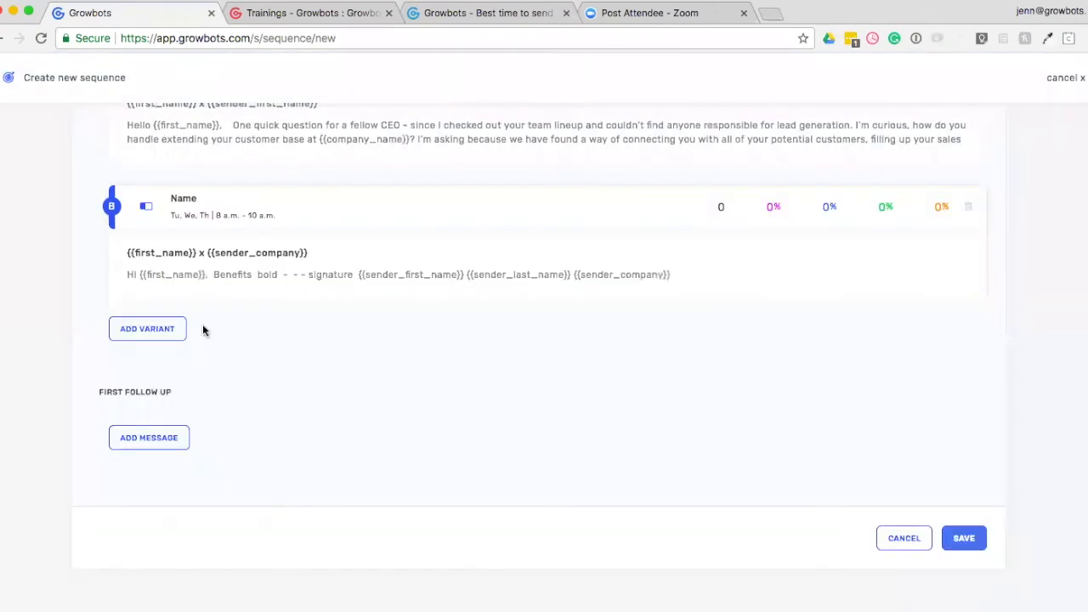
Add the template short follow up w/ PDF as the sequence's first follow-up, keeping its preset schedule.
{"action": "left_click", "coordinate": [160, 442]}
{"action": "scroll", "coordinate": [251, 446], "scroll_direction": "down", "scroll_amount": 4}
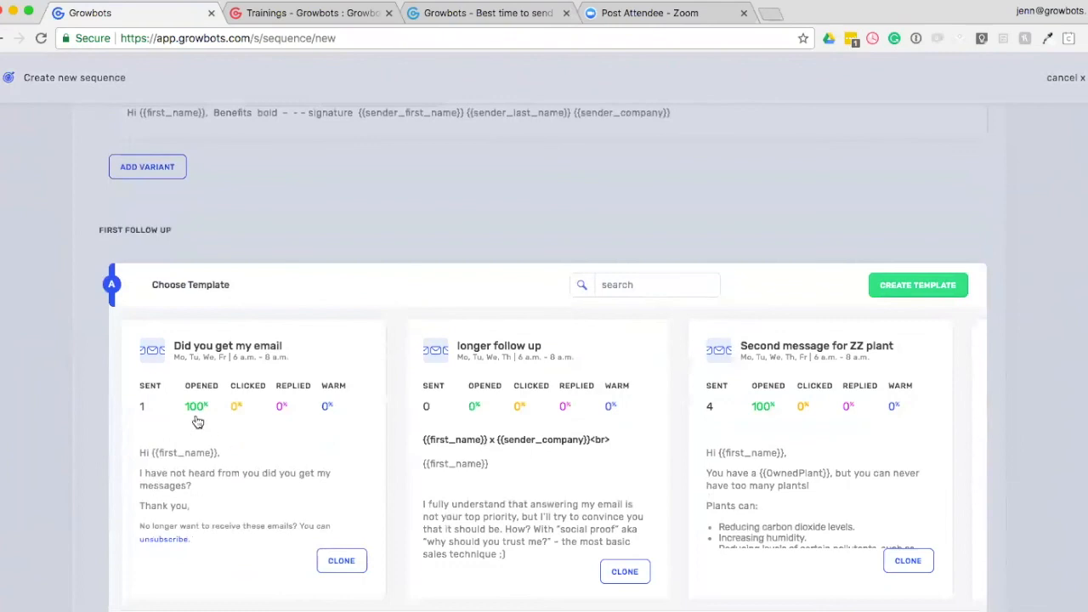
{"action": "scroll", "coordinate": [276, 455], "scroll_direction": "down", "scroll_amount": 2}
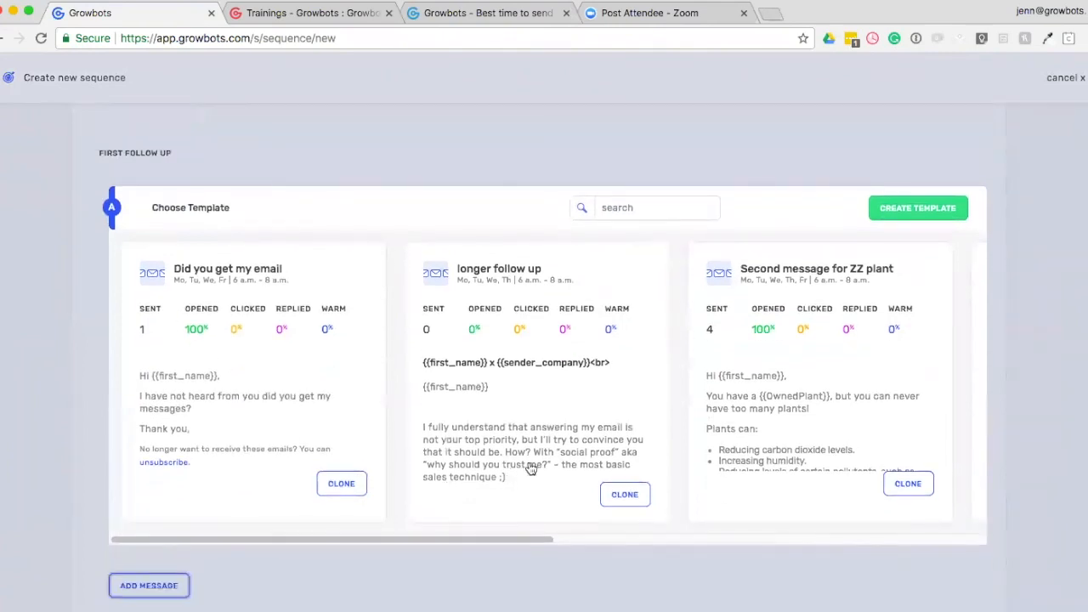
{"action": "left_click_drag", "start_coordinate": [472, 535], "coordinate": [765, 545]}
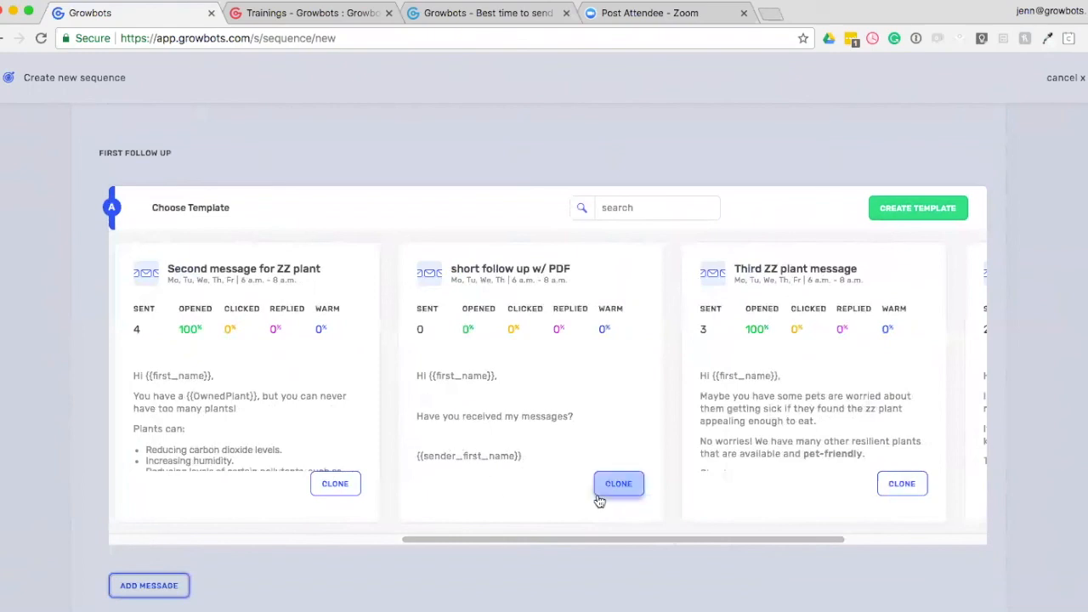
{"action": "left_click", "coordinate": [595, 400]}
{"action": "left_click", "coordinate": [681, 479]}
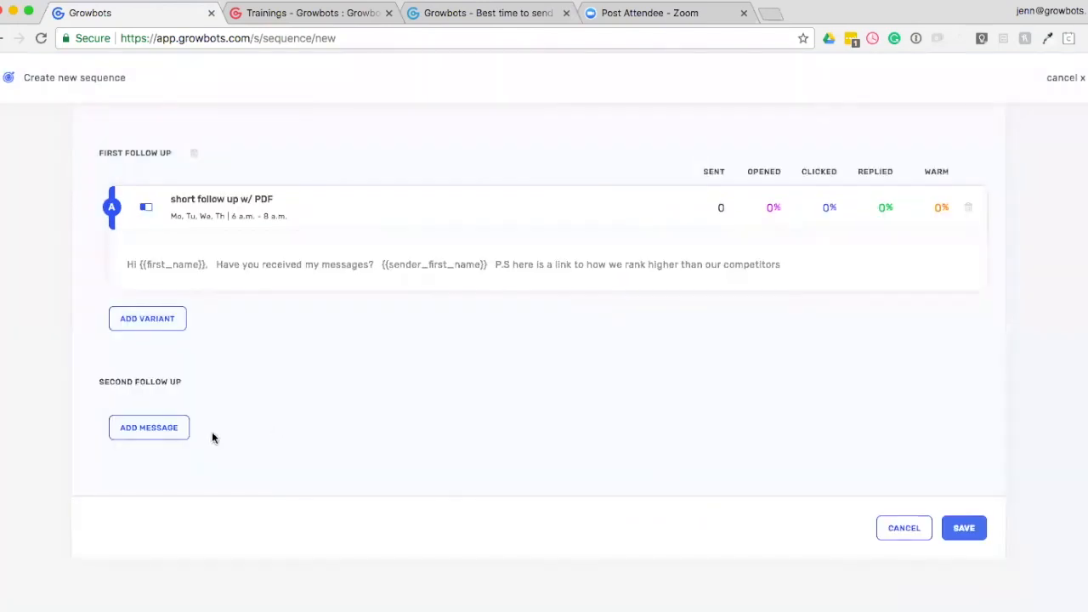
Add the longer follow up template as the second follow-up, sent after 4 days, Monday to Thursday, 6 a.m. - 8 a.m.
{"action": "left_click", "coordinate": [142, 430]}
{"action": "scroll", "coordinate": [355, 529], "scroll_direction": "down", "scroll_amount": 5}
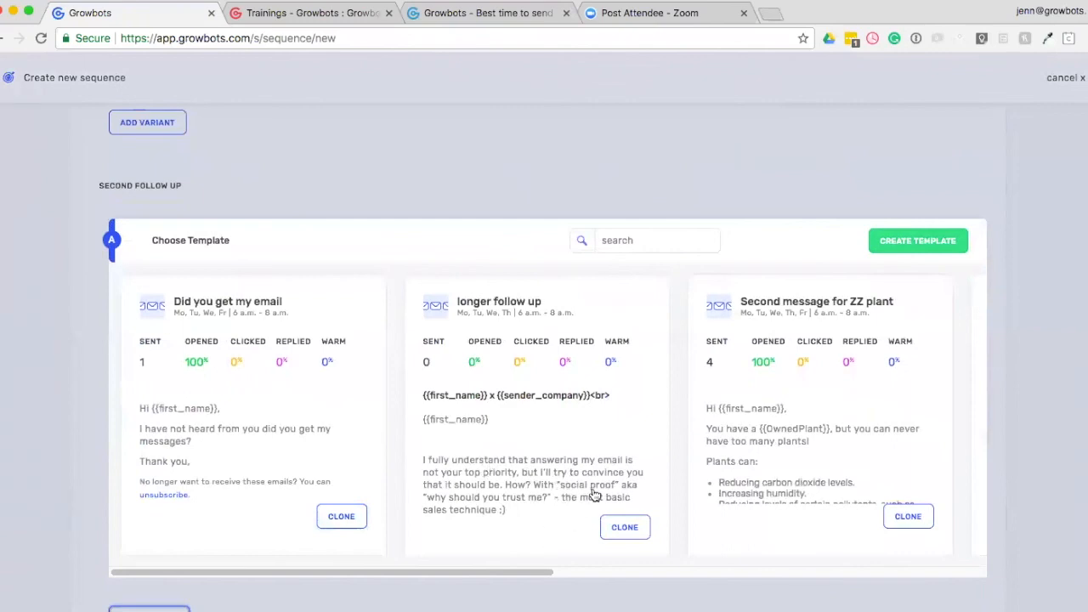
{"action": "left_click", "coordinate": [616, 532]}
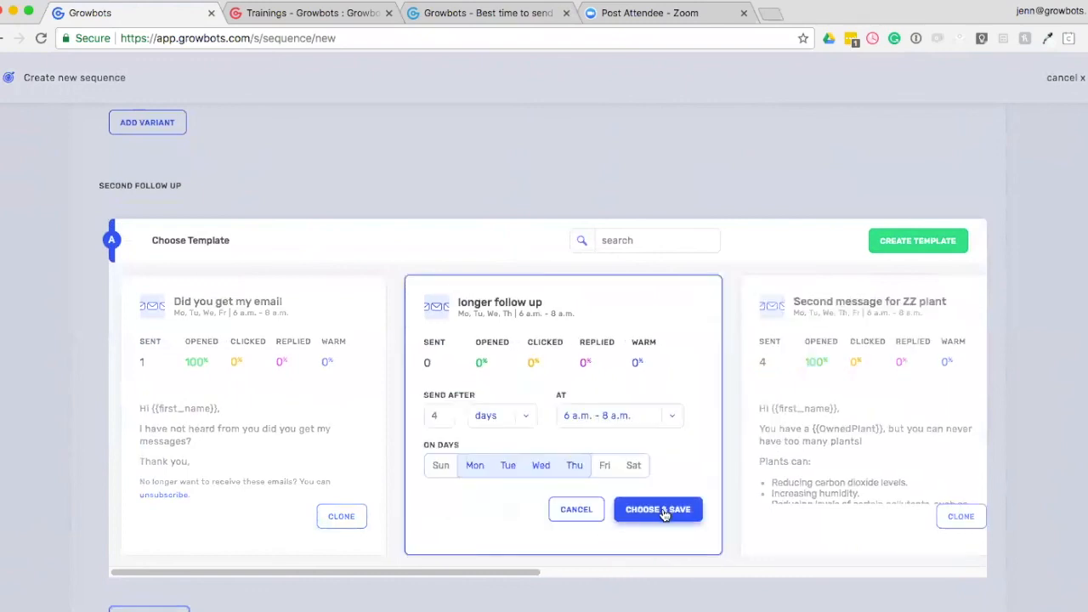
{"action": "left_click", "coordinate": [660, 509]}
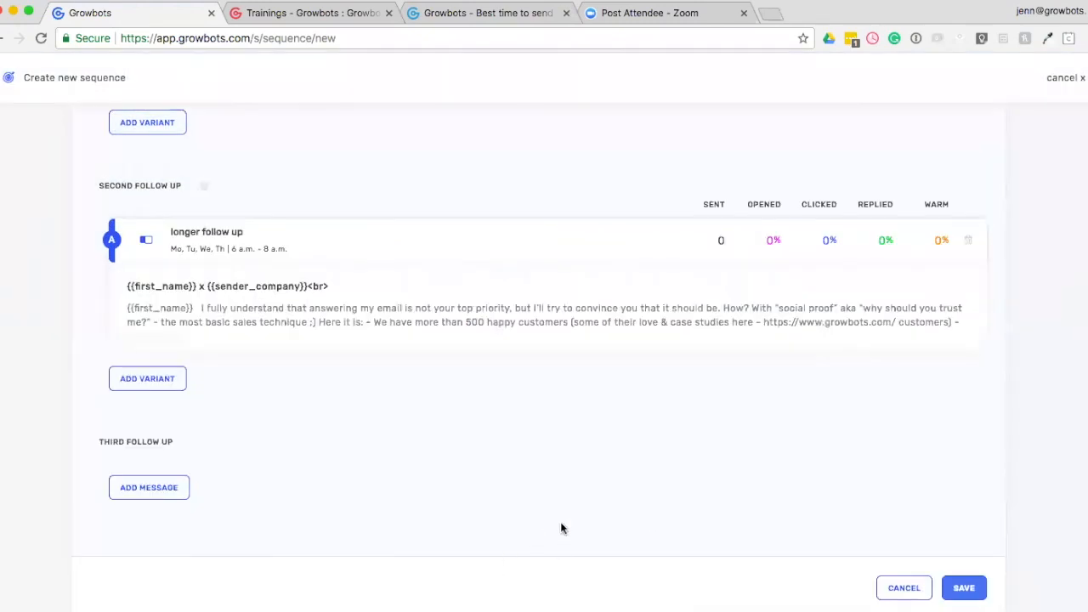
Review the messages in the new sequence, save it and return to the sequences list.
{"action": "scroll", "coordinate": [561, 529], "scroll_direction": "up", "scroll_amount": 10}
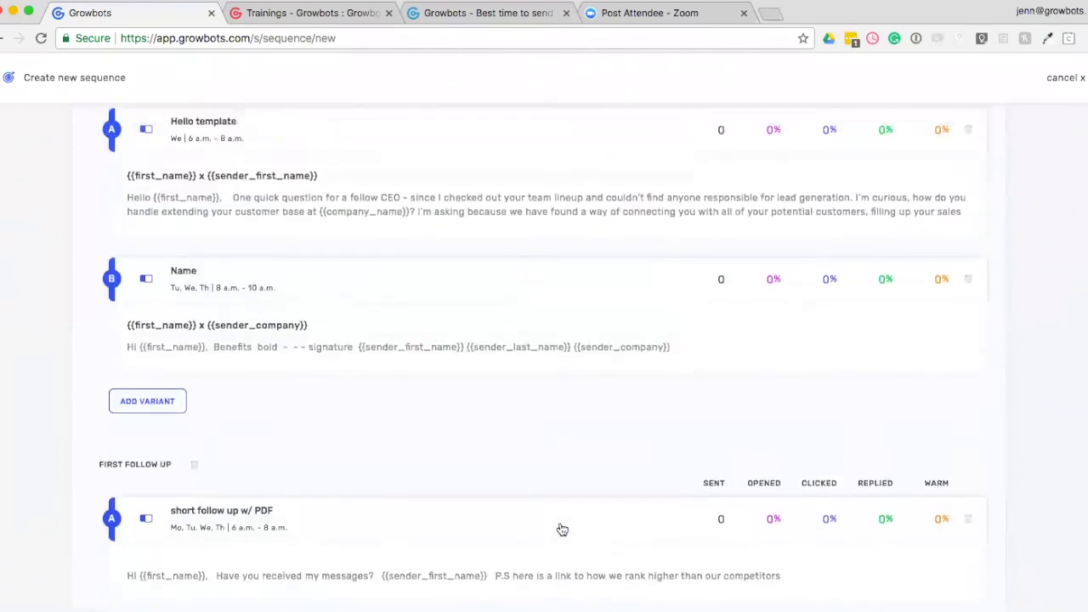
{"action": "scroll", "coordinate": [562, 529], "scroll_direction": "up", "scroll_amount": 5}
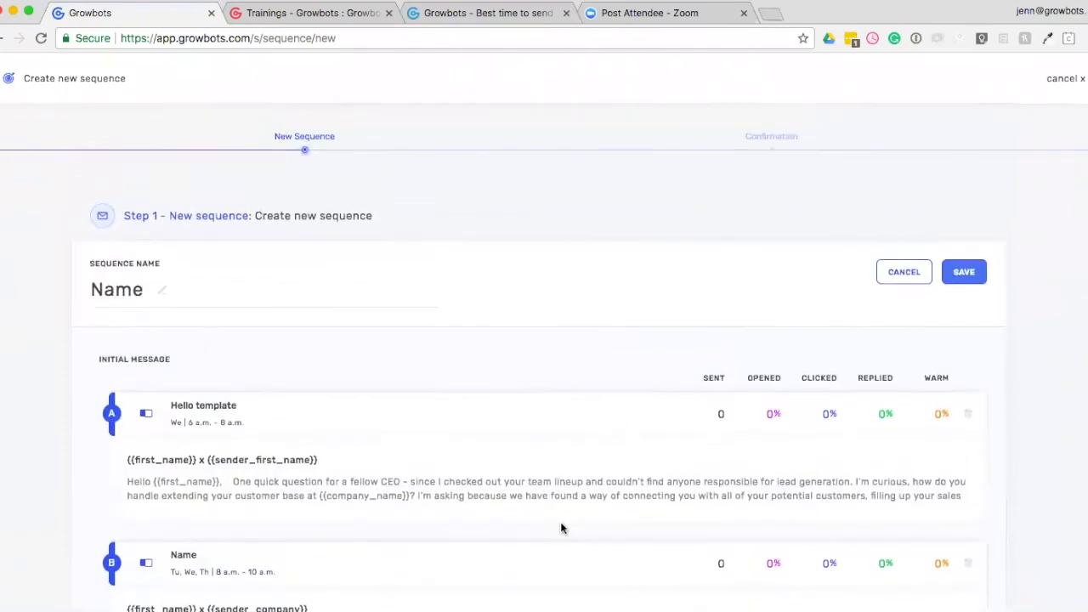
{"action": "left_click", "coordinate": [967, 271]}
{"action": "left_click", "coordinate": [452, 449]}
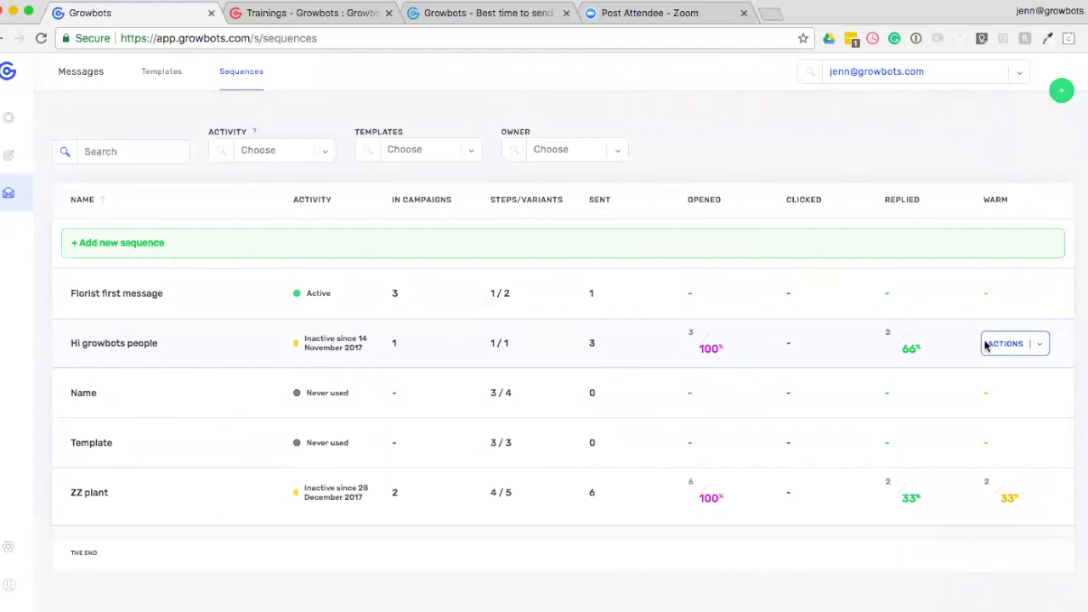
Look at the actions available for the Hi growbots people sequence without applying any.
{"action": "left_click", "coordinate": [1040, 345]}
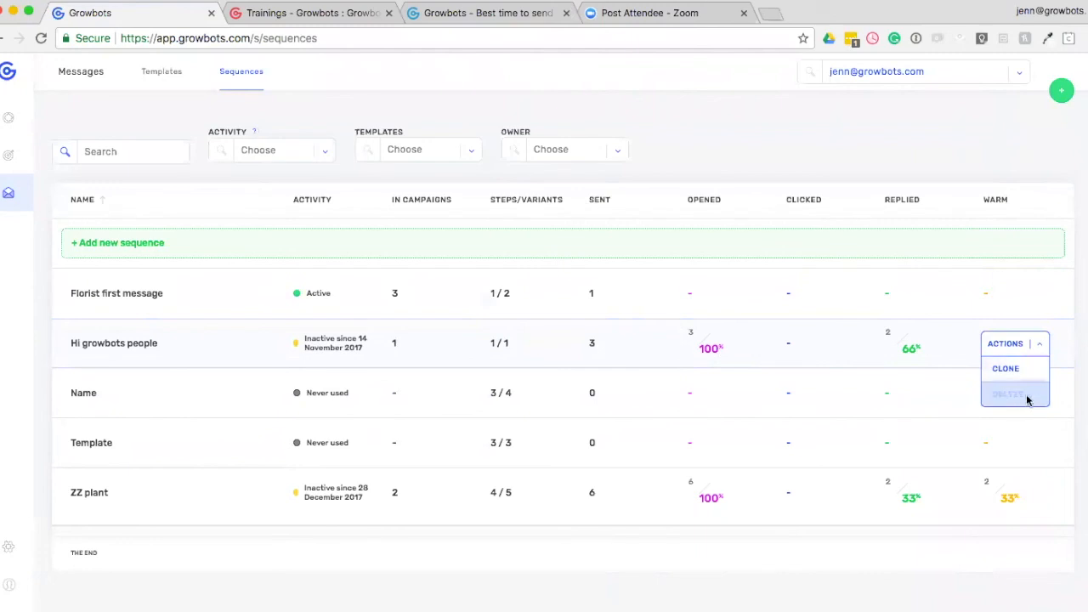
{"action": "left_click", "coordinate": [773, 172]}
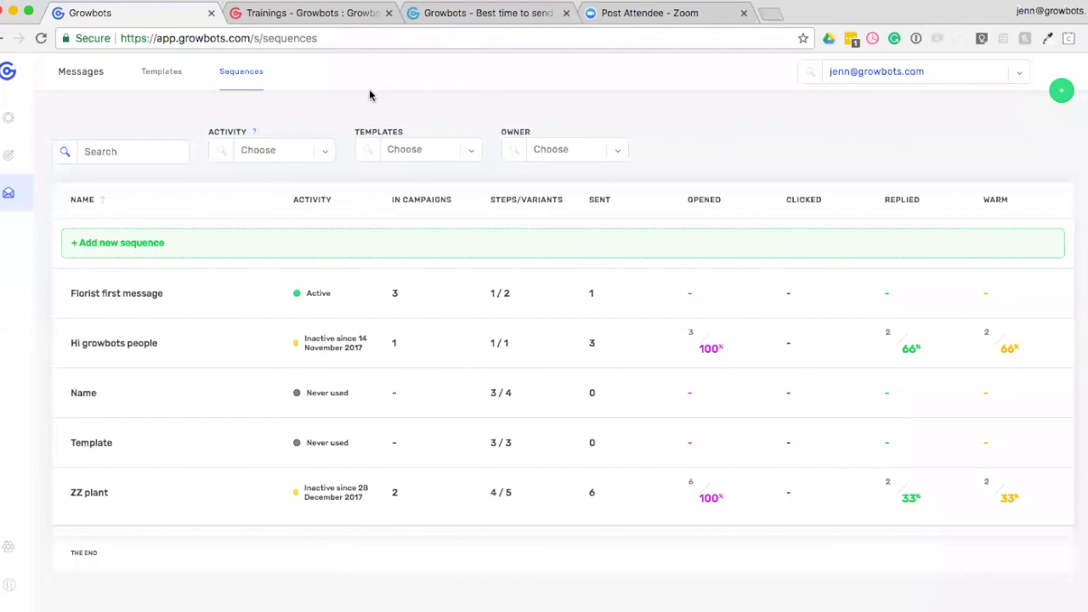
Go to the dashboard's list of all prospects and expand it to show the additional filters.
{"action": "left_click", "coordinate": [10, 120]}
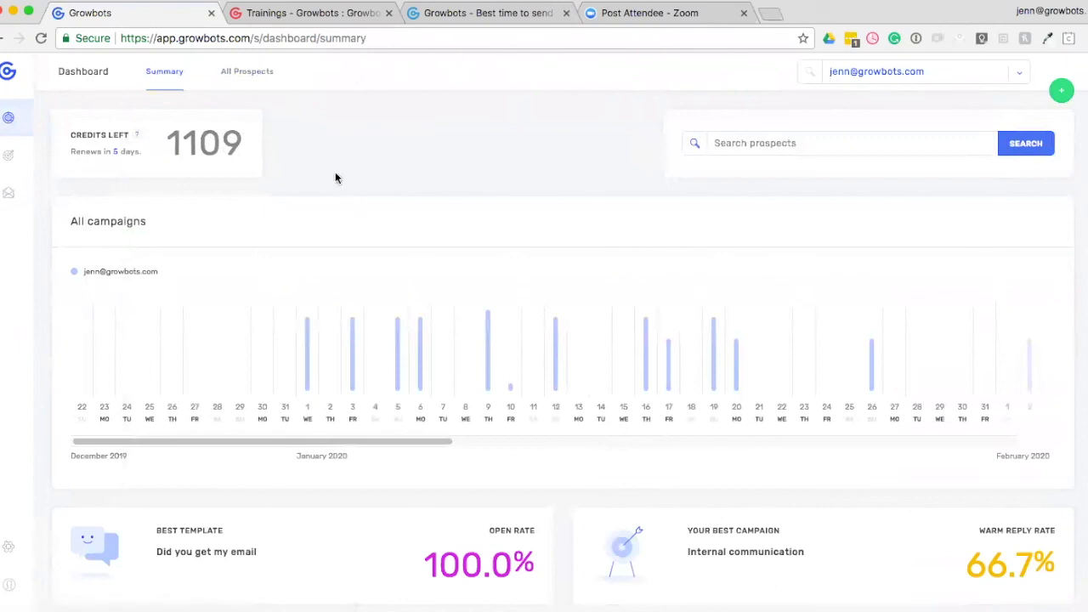
{"action": "left_click", "coordinate": [247, 73]}
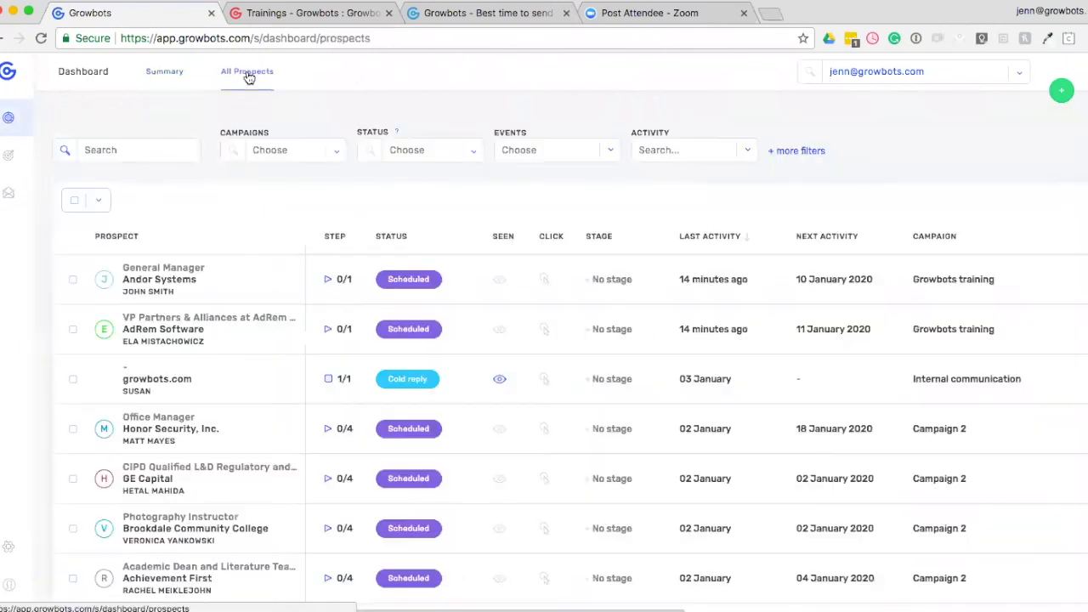
{"action": "left_click", "coordinate": [800, 152]}
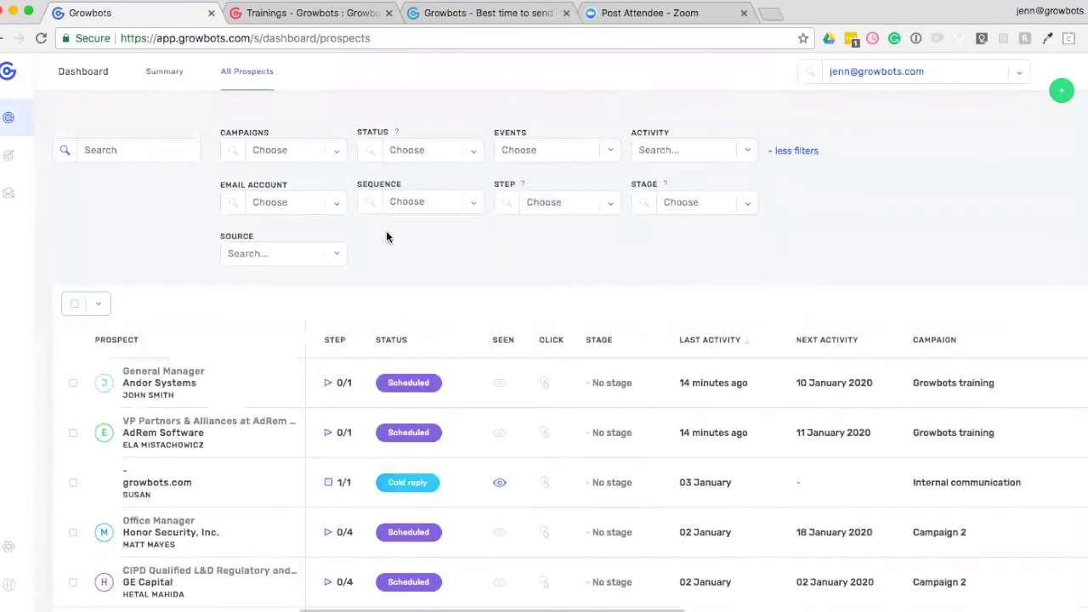
{"action": "scroll", "coordinate": [487, 256], "scroll_direction": "down", "scroll_amount": 1}
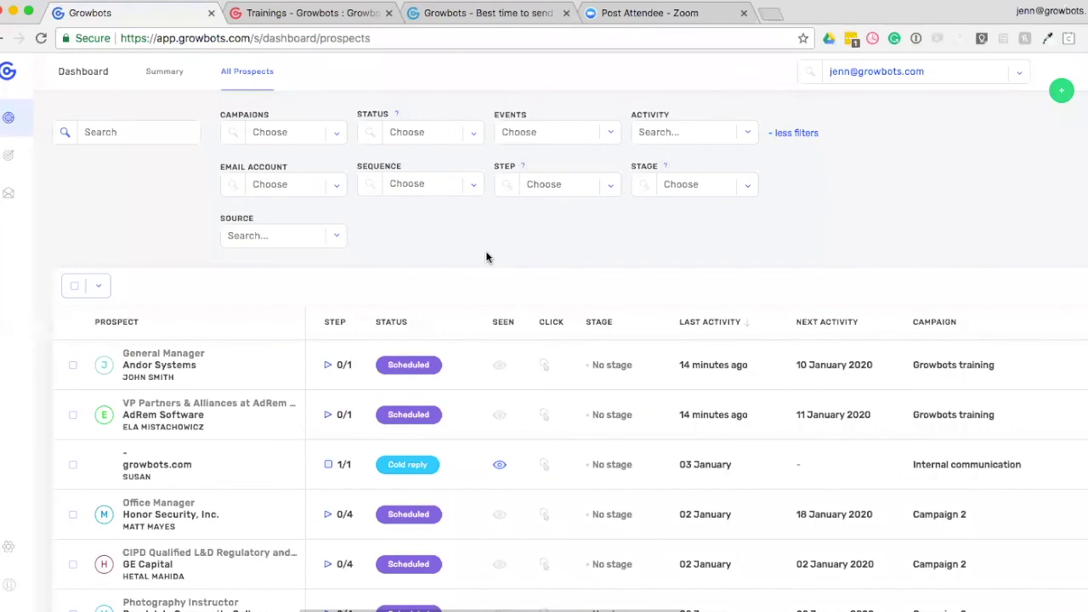
Select the first 50 prospects in the list.
{"action": "left_click", "coordinate": [99, 287]}
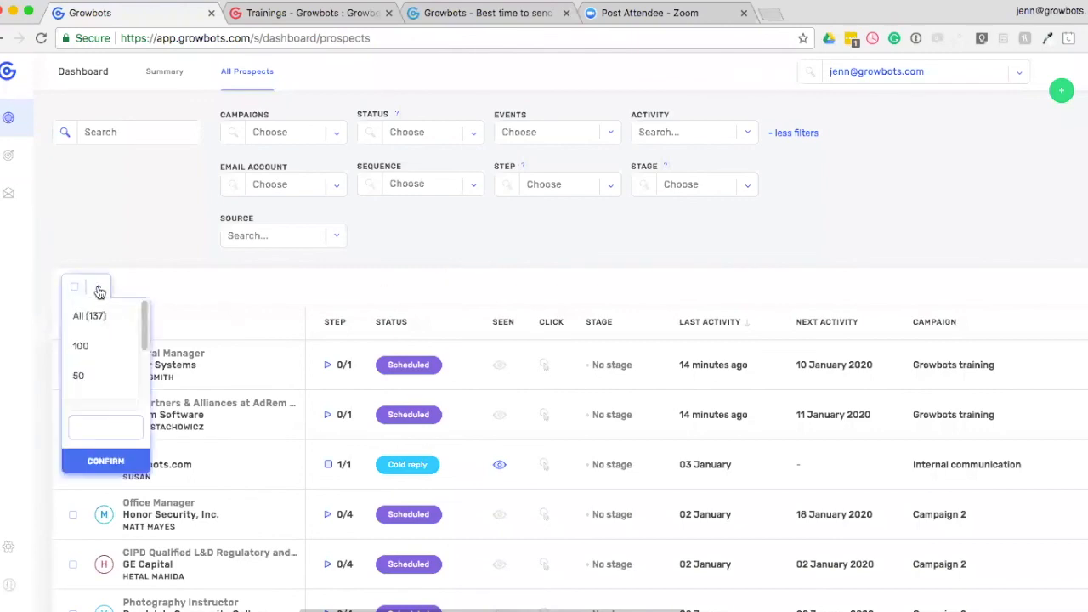
{"action": "left_click", "coordinate": [95, 387]}
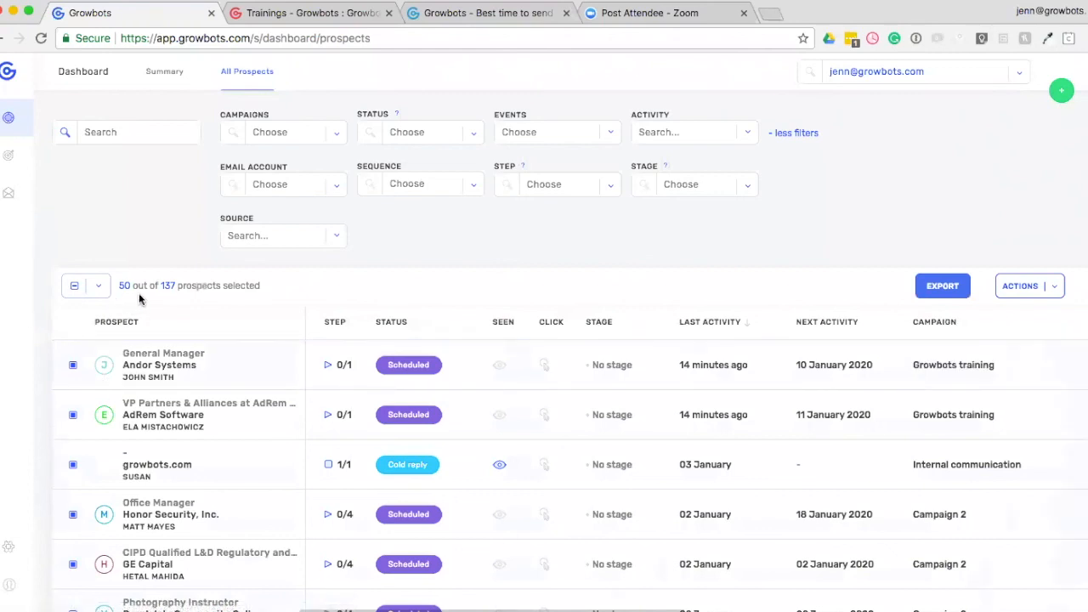
Try a custom selection size of 10 prospects, leaving the selection options without confirming.
{"action": "left_click", "coordinate": [99, 287]}
{"action": "left_click", "coordinate": [83, 422]}
{"action": "type", "text": "10"}
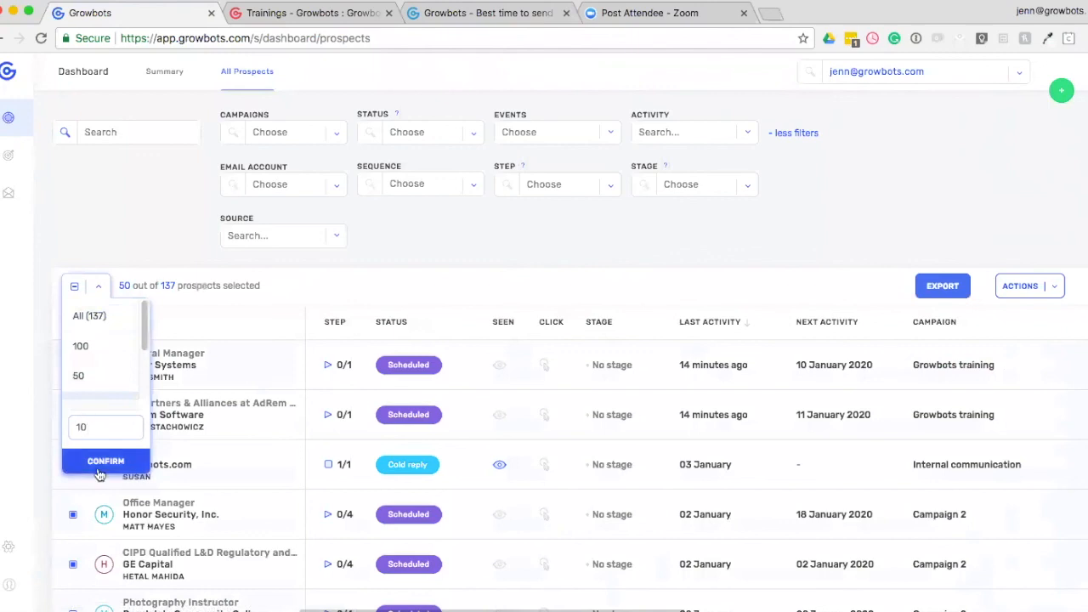
{"action": "left_click", "coordinate": [311, 286]}
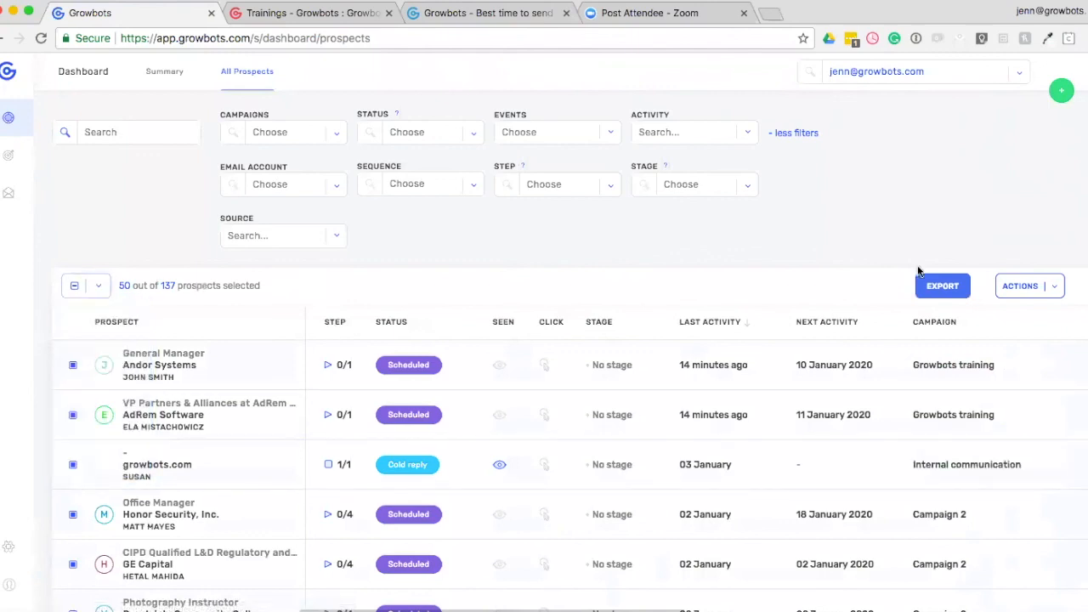
Look over the bulk actions available for the selected prospects without applying any.
{"action": "left_click", "coordinate": [1055, 292]}
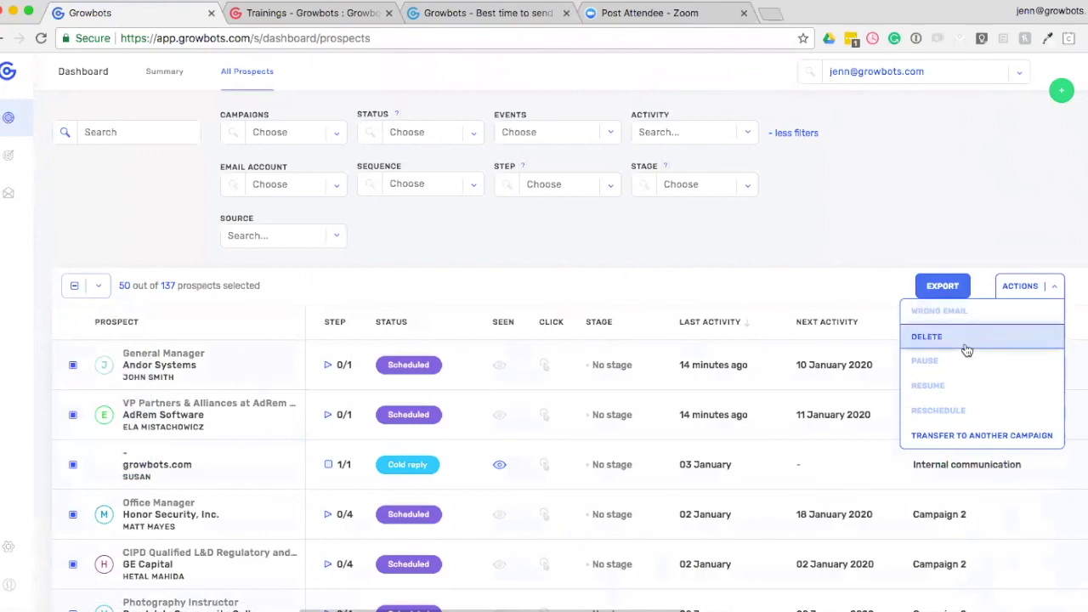
{"action": "left_click", "coordinate": [857, 235]}
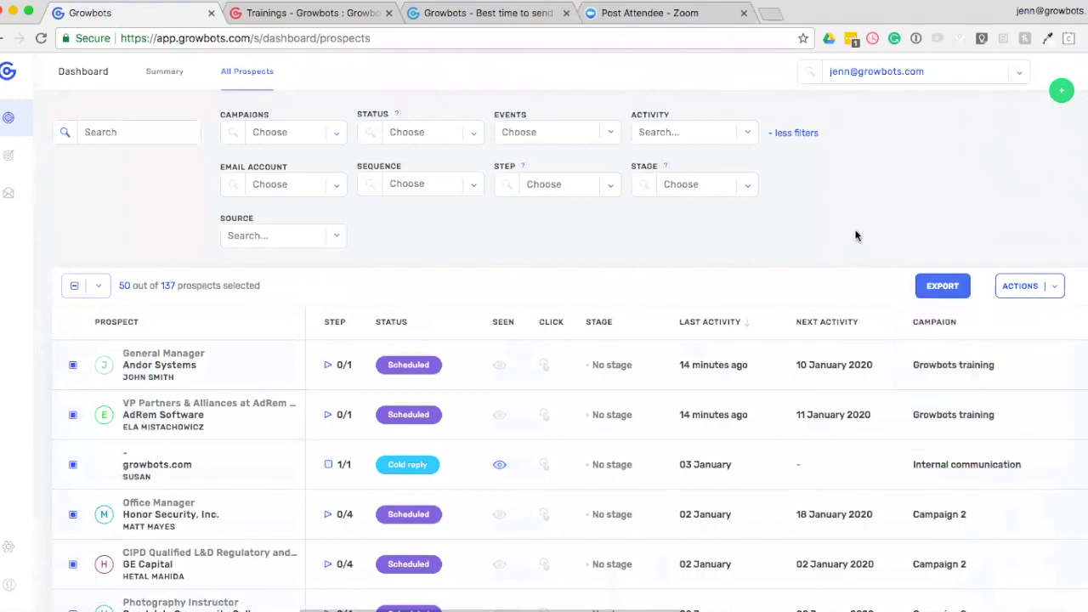